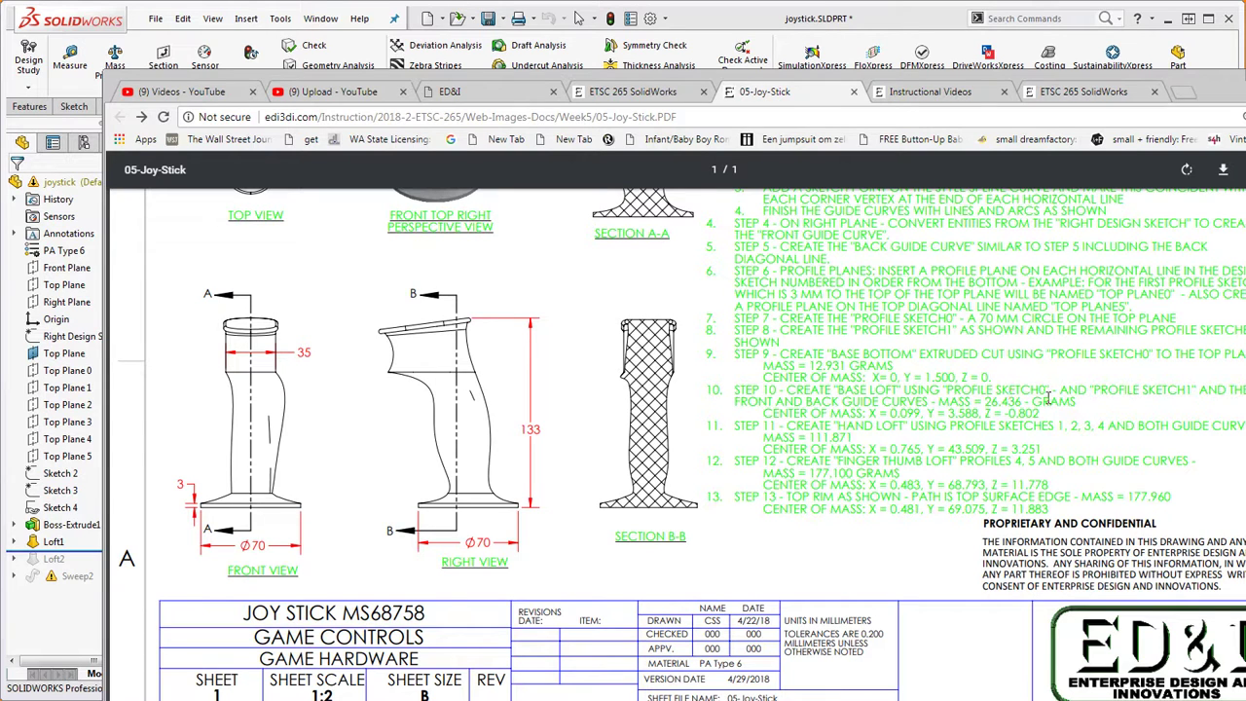
- Return to the SOLIDWORKS part, close the mass properties report and open Sketch 1 under Loft1 for editing
{"action": "left_click", "coordinate": [1238, 98]}
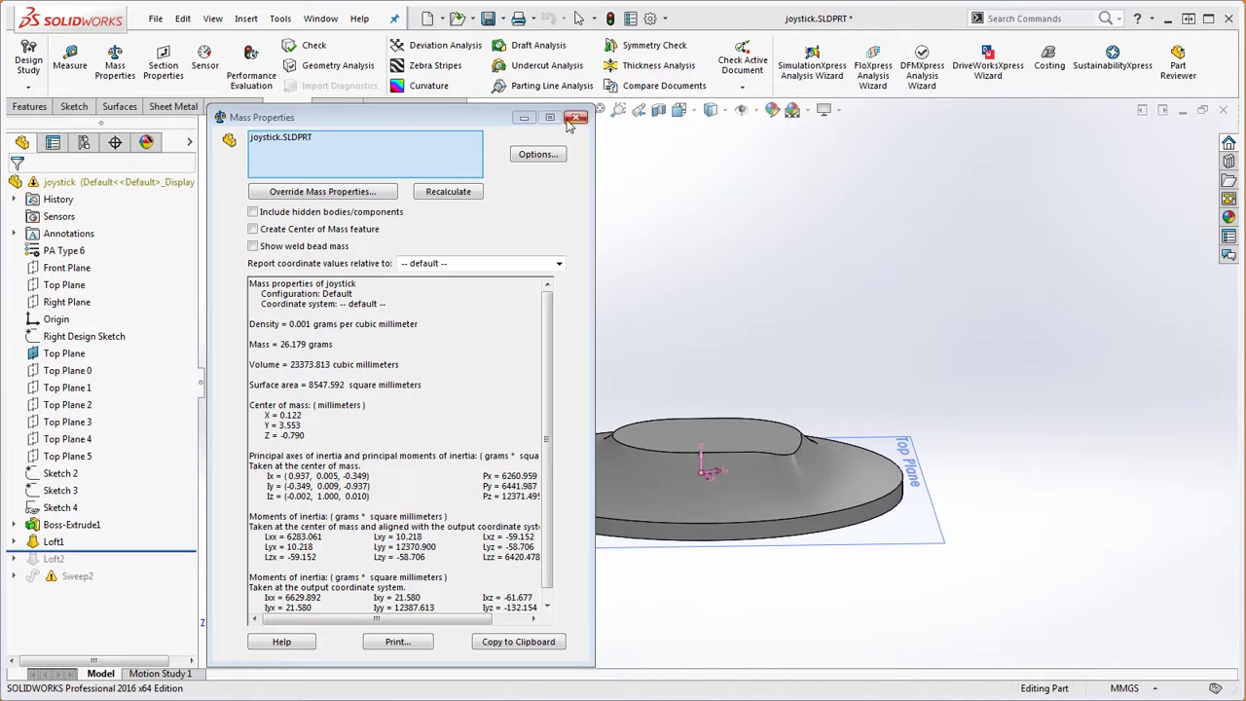
{"action": "left_click", "coordinate": [574, 119]}
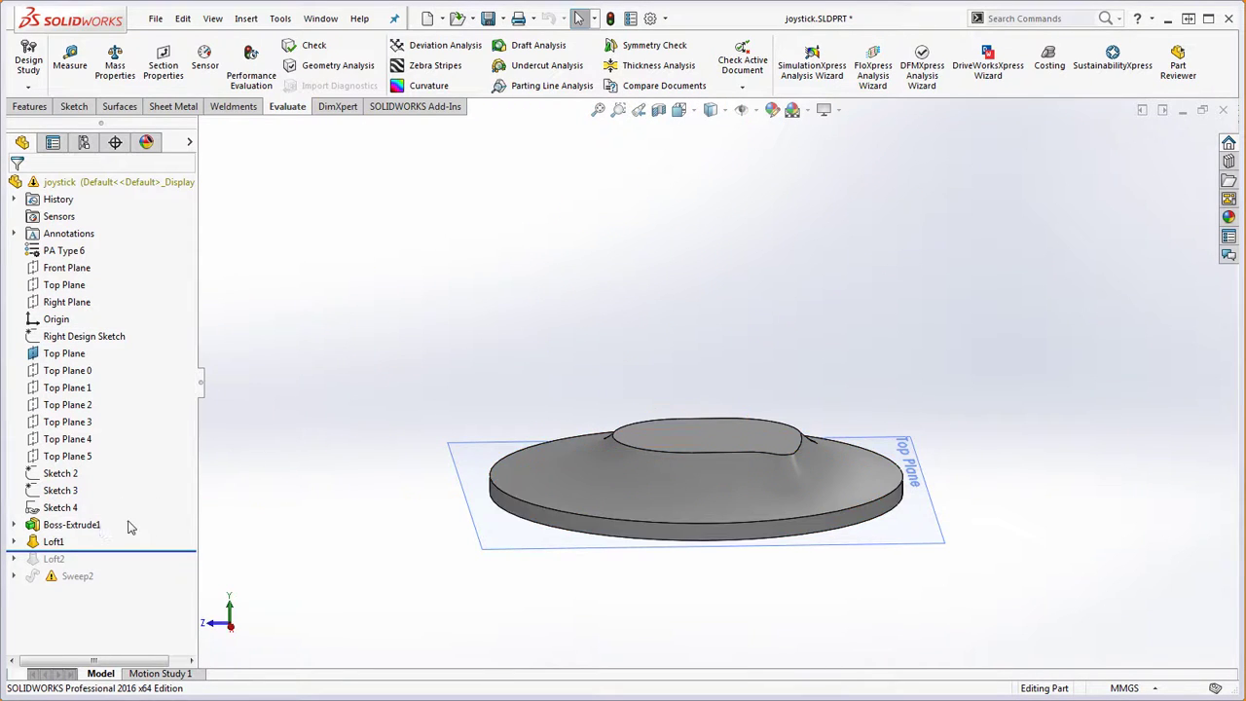
{"action": "left_click", "coordinate": [15, 542]}
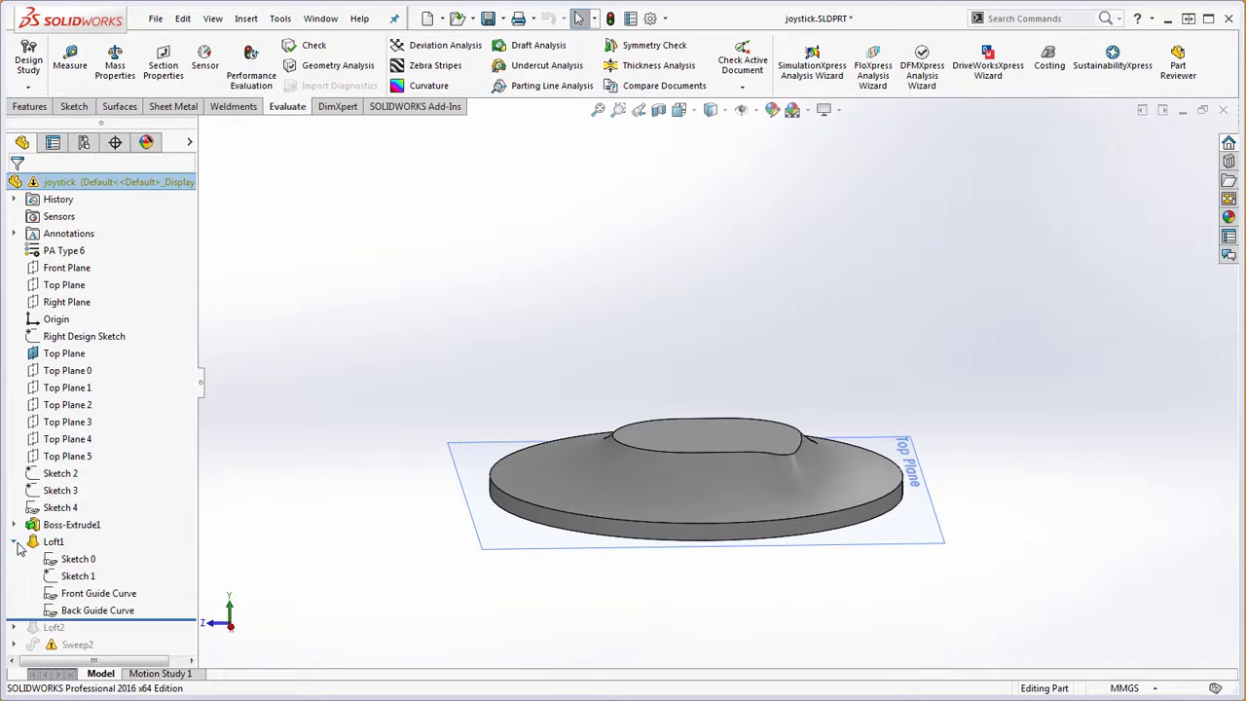
{"action": "right_click", "coordinate": [84, 580]}
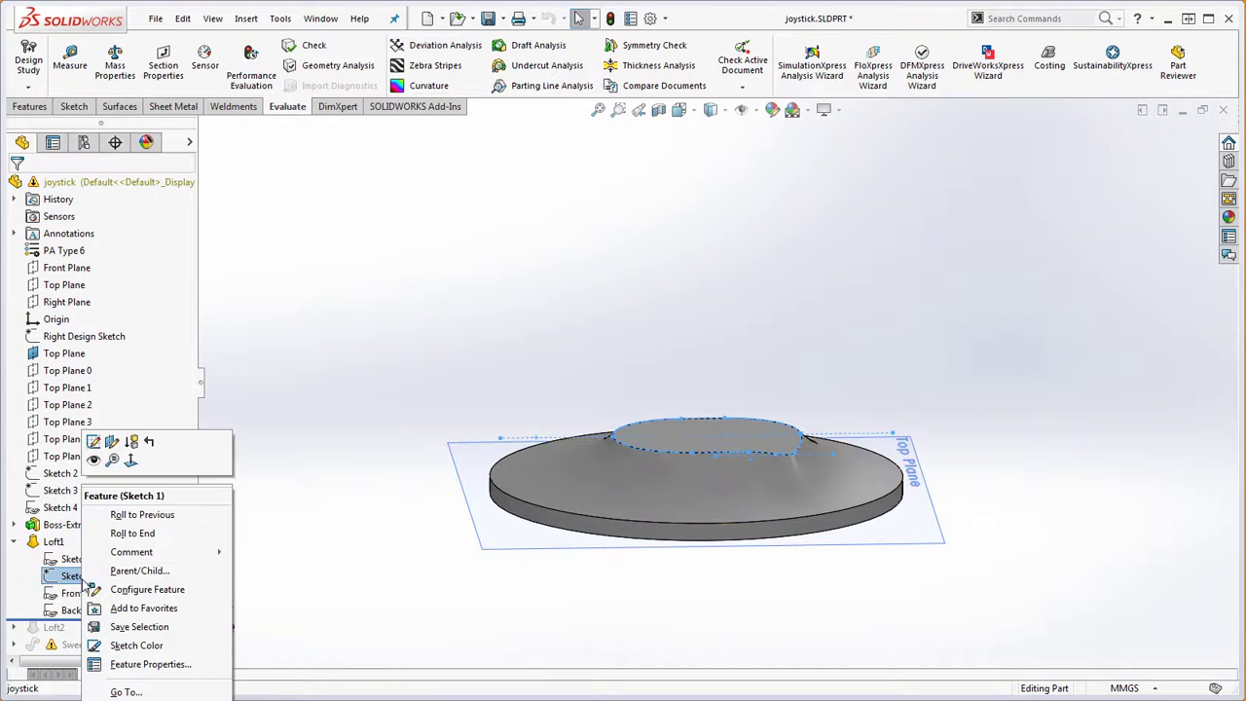
{"action": "left_click", "coordinate": [93, 442]}
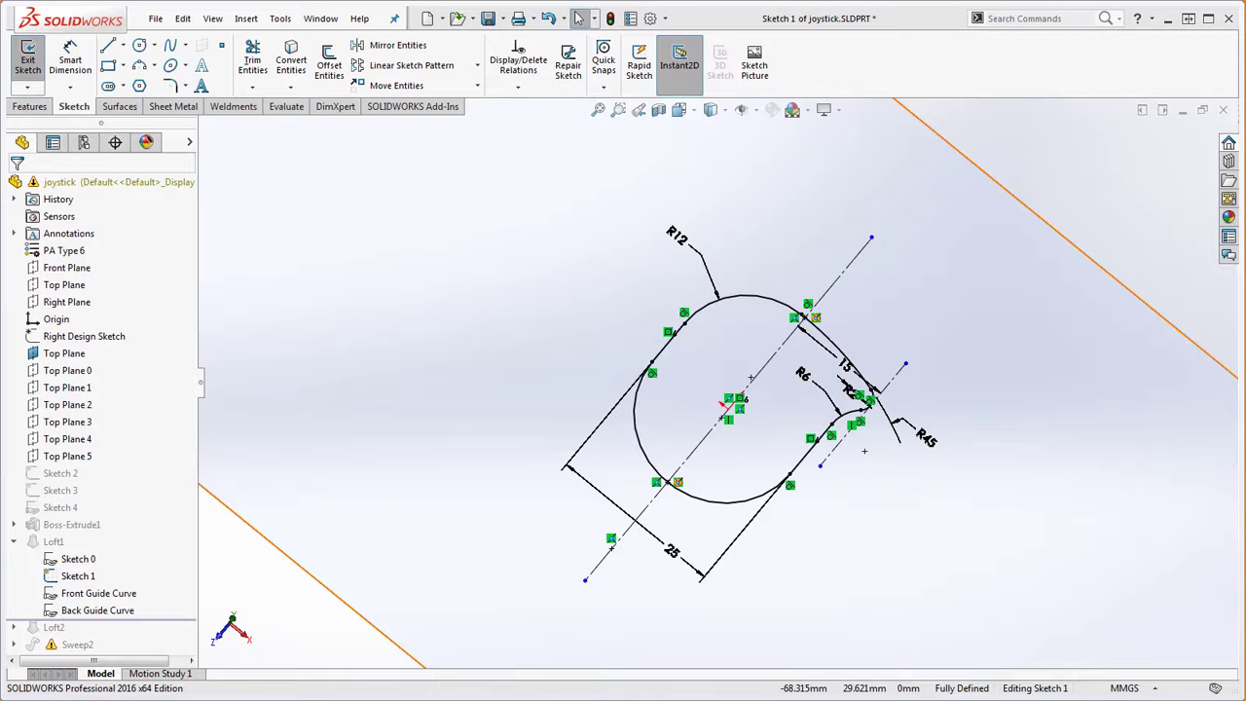
- Look up the Step 8 profile dimensions in the Week 5 sketch profiles PDF in the browser, and return to the sketch
{"action": "mouse_move", "coordinate": [1245, 142]}
{"action": "left_mouse_down"}
{"action": "mouse_move", "coordinate": [1079, 106]}
{"action": "mouse_move", "coordinate": [1074, 120]}
{"action": "left_mouse_up"}
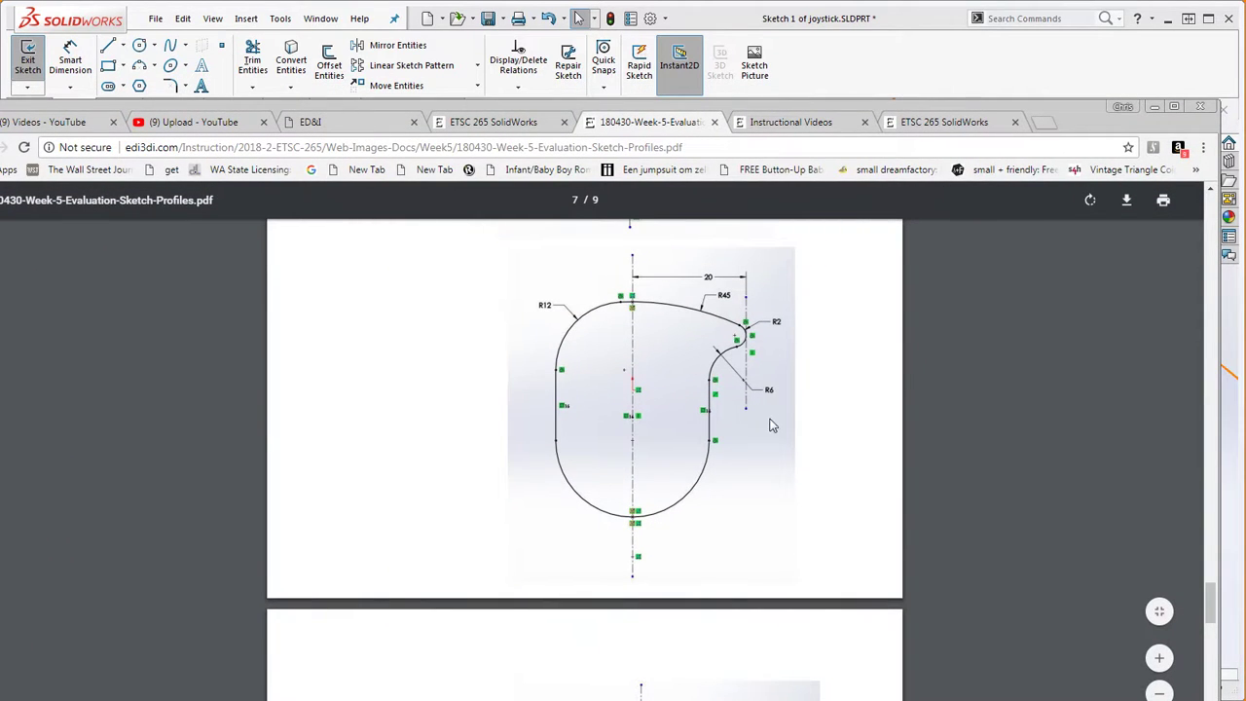
{"action": "scroll", "coordinate": [772, 425], "scroll_direction": "up", "scroll_amount": 4}
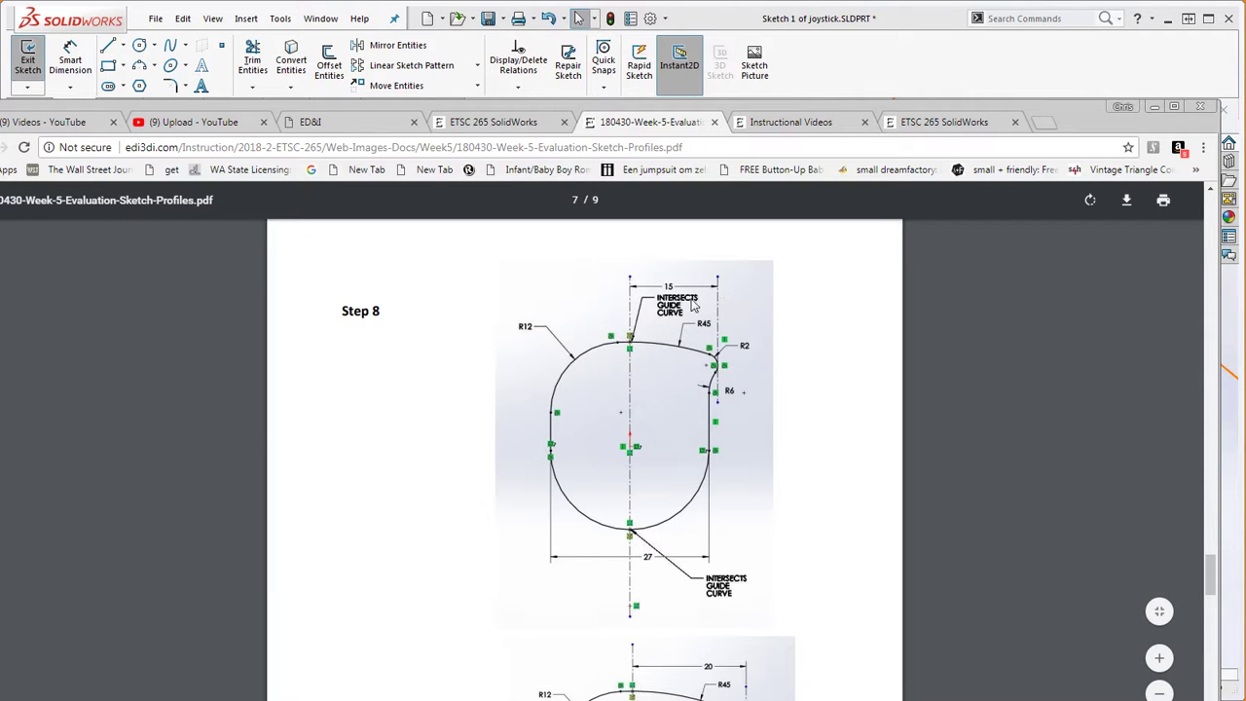
{"action": "left_click_drag", "start_coordinate": [1076, 122], "coordinate": [1245, 197]}
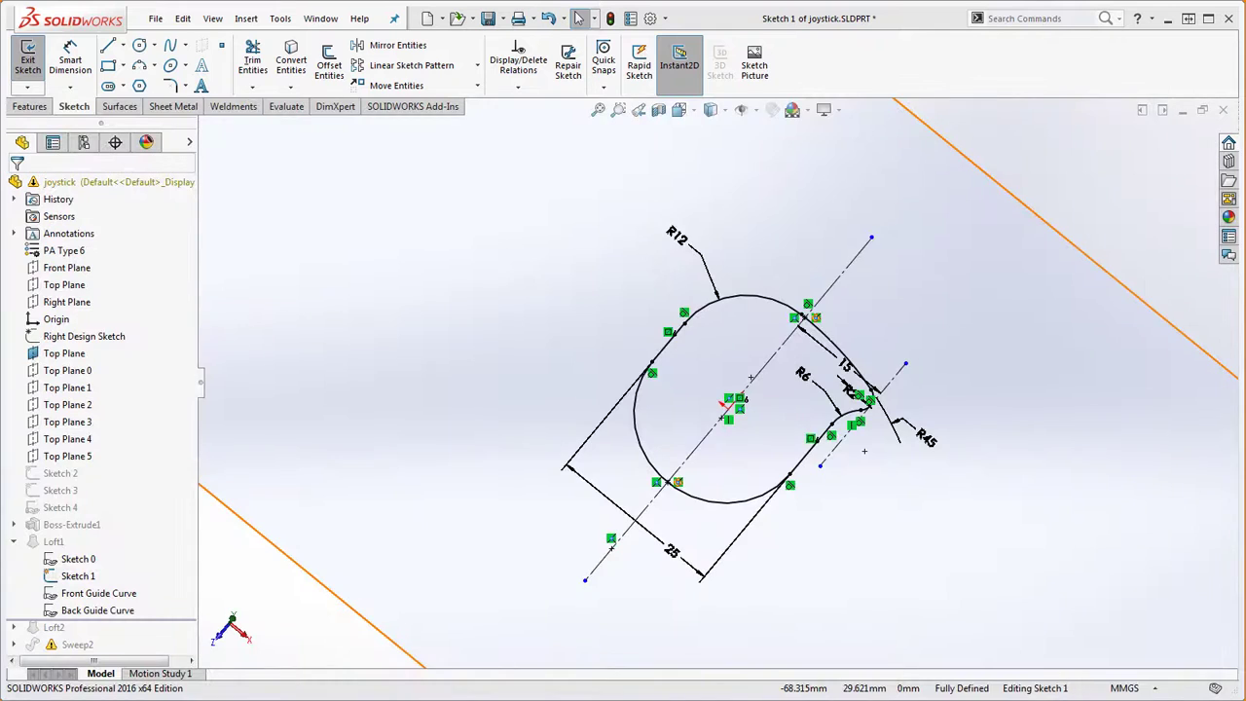
- Set the profile's overall width dimension to 27 mm
{"action": "mouse_move", "coordinate": [914, 639]}
{"action": "middle_mouse_down"}
{"action": "mouse_move", "coordinate": [1066, 611]}
{"action": "mouse_move", "coordinate": [940, 694]}
{"action": "mouse_move", "coordinate": [925, 673]}
{"action": "middle_mouse_up"}
{"action": "left_click", "coordinate": [720, 549]}
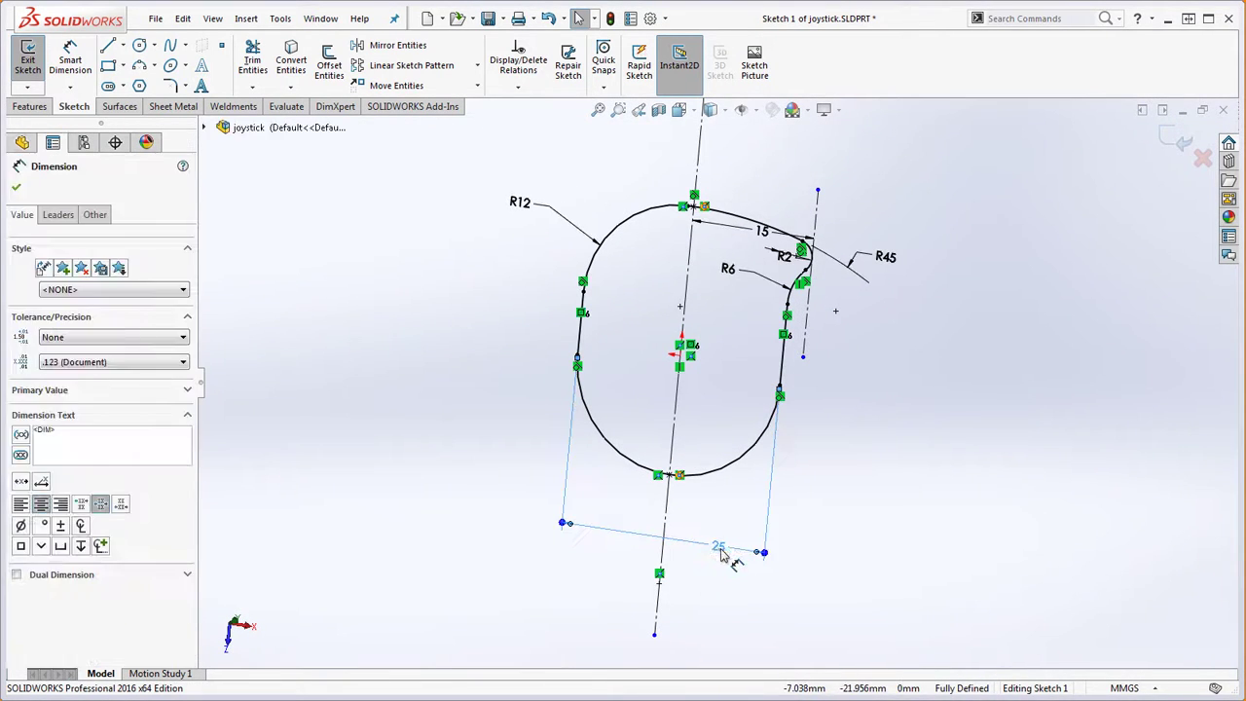
{"action": "double_click", "coordinate": [719, 548]}
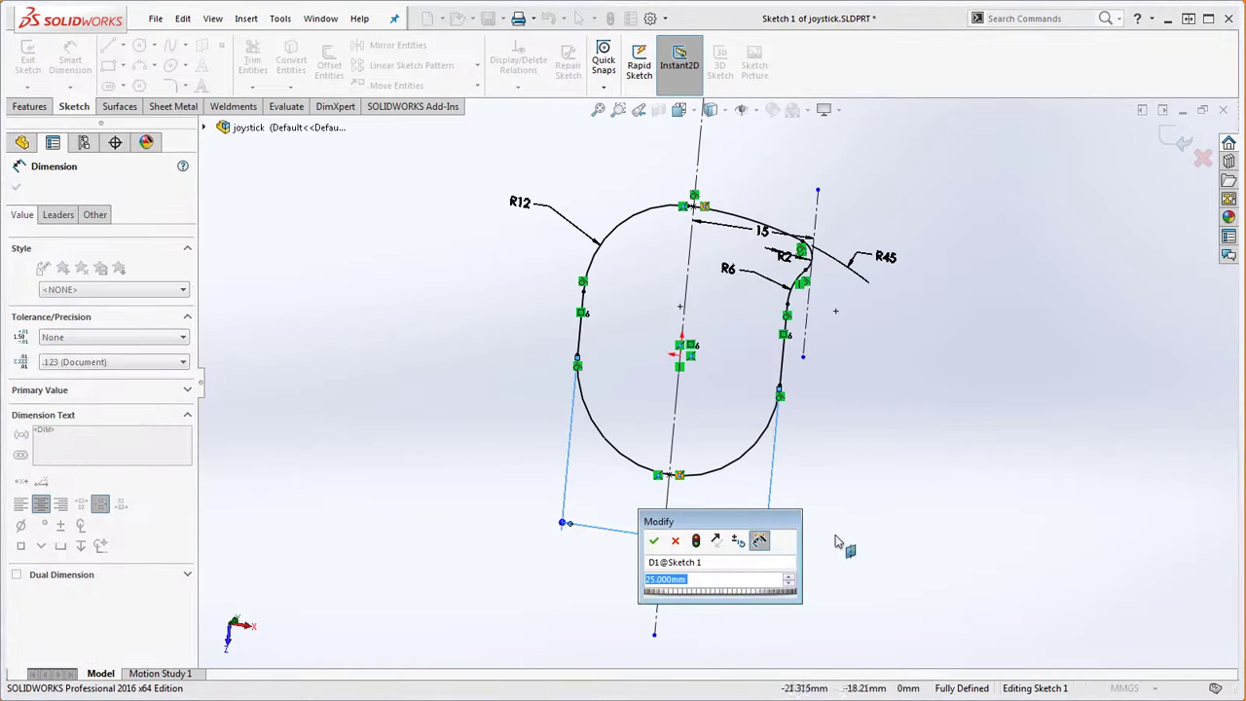
{"action": "type", "text": "27"}
{"action": "key", "text": "Return"}
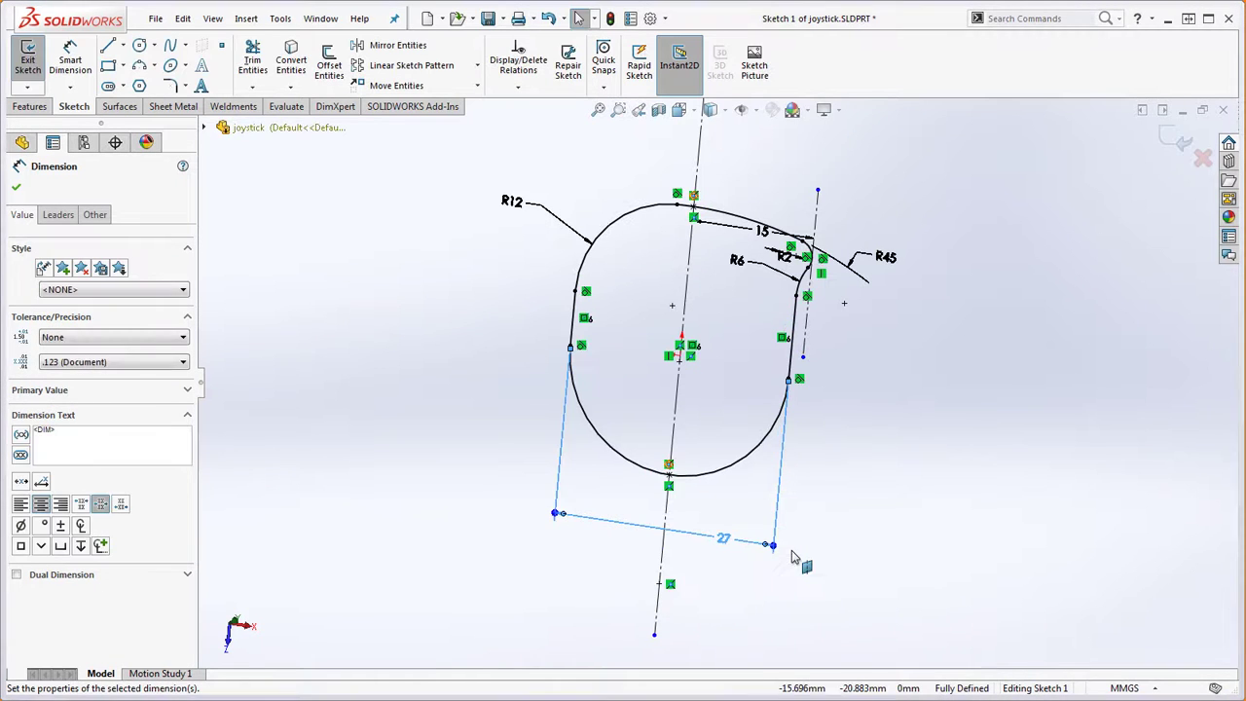
{"action": "left_click", "coordinate": [813, 560]}
- Show the Front Guide Curve and Back Guide Curve sketches together with the profile
{"action": "scroll", "coordinate": [683, 431], "scroll_direction": "up", "scroll_amount": 4}
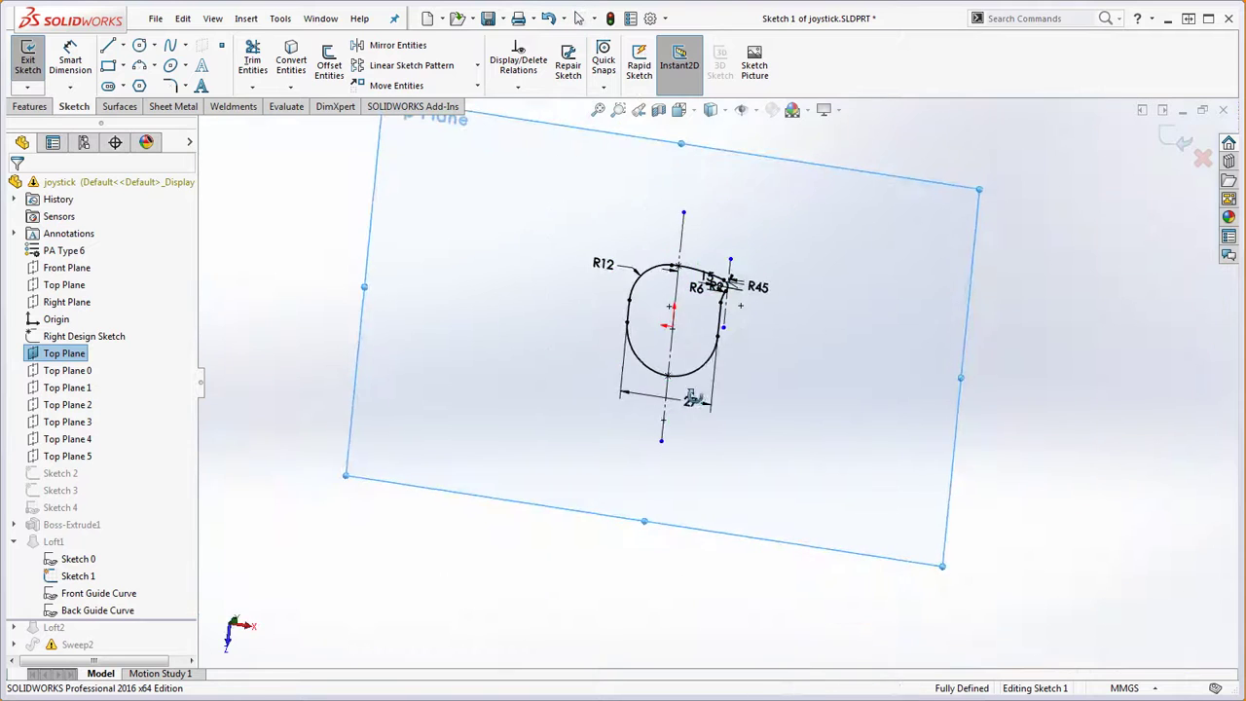
{"action": "middle_click_drag", "start_coordinate": [693, 398], "coordinate": [637, 321]}
{"action": "scroll", "coordinate": [637, 321], "scroll_direction": "down", "scroll_amount": 1}
{"action": "left_click", "coordinate": [264, 286]}
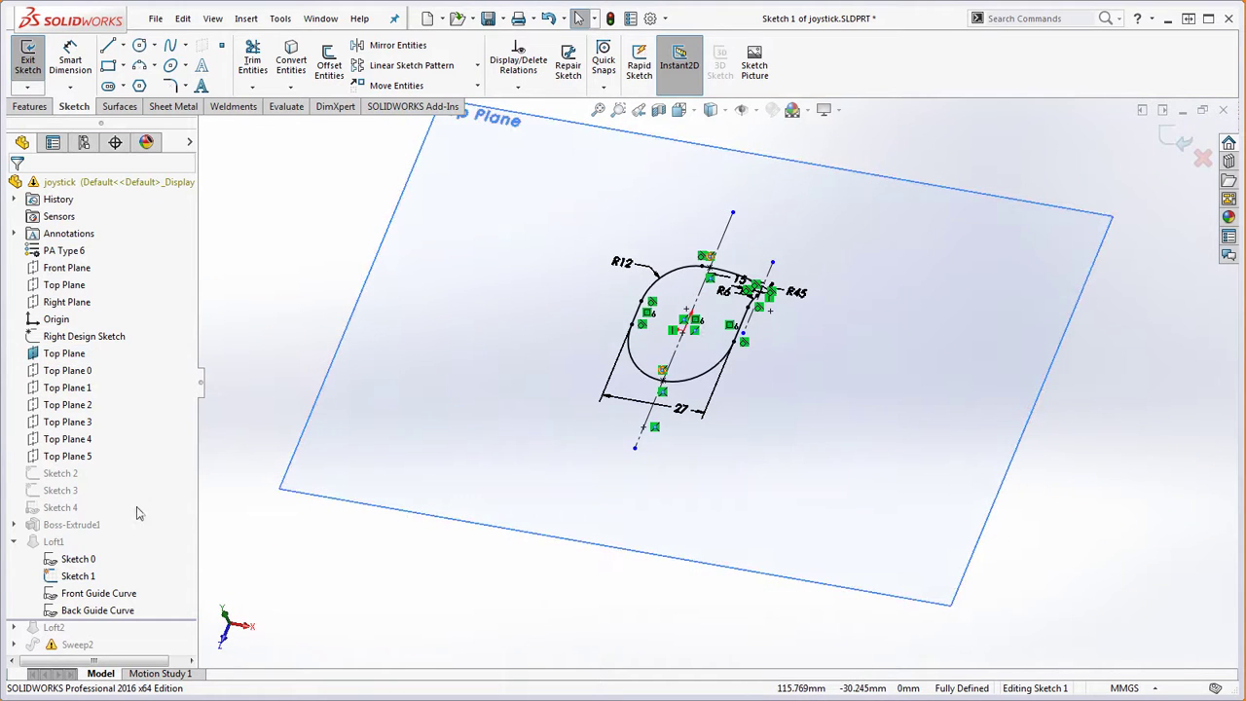
{"action": "left_click", "coordinate": [98, 593]}
{"action": "left_click", "coordinate": [107, 609], "text": "ctrl"}
{"action": "right_click", "coordinate": [108, 608]}
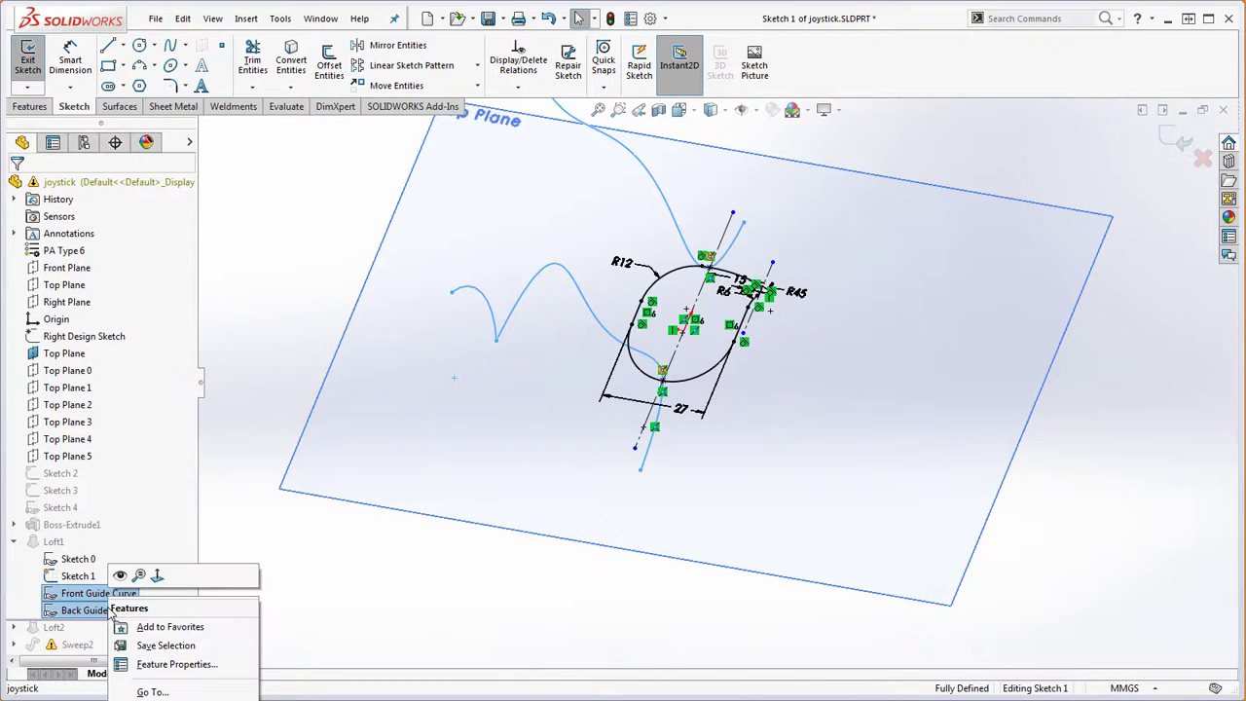
{"action": "left_click", "coordinate": [115, 569]}
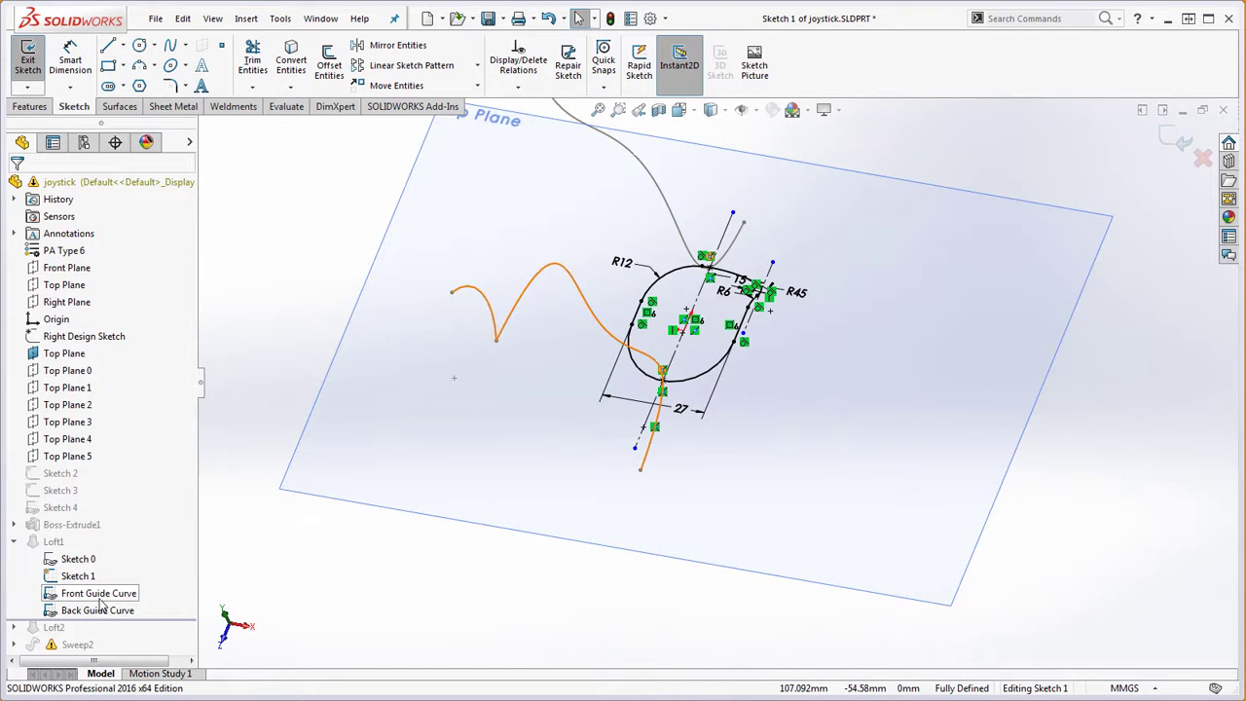
- Examine the pierce relations where the profile meets the front and back guide curves
{"action": "mouse_move", "coordinate": [101, 601]}
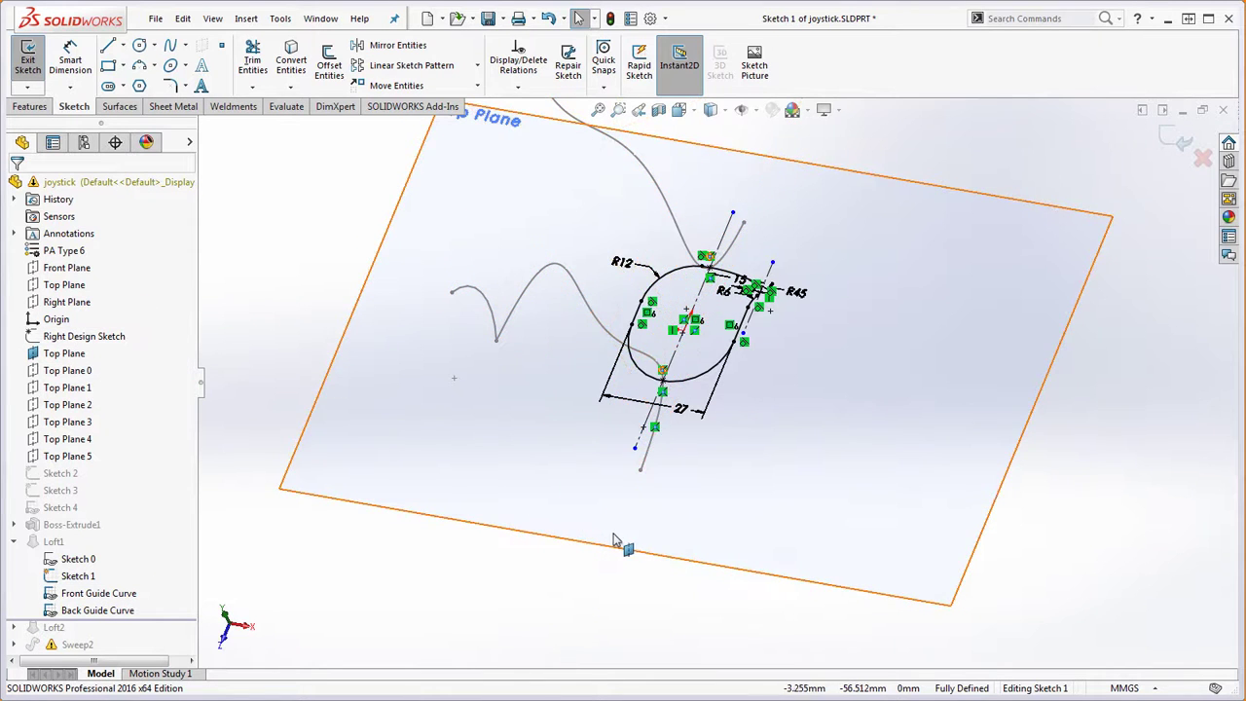
{"action": "middle_click_drag", "start_coordinate": [613, 534], "coordinate": [631, 502]}
{"action": "scroll", "coordinate": [677, 380], "scroll_direction": "down", "scroll_amount": 10}
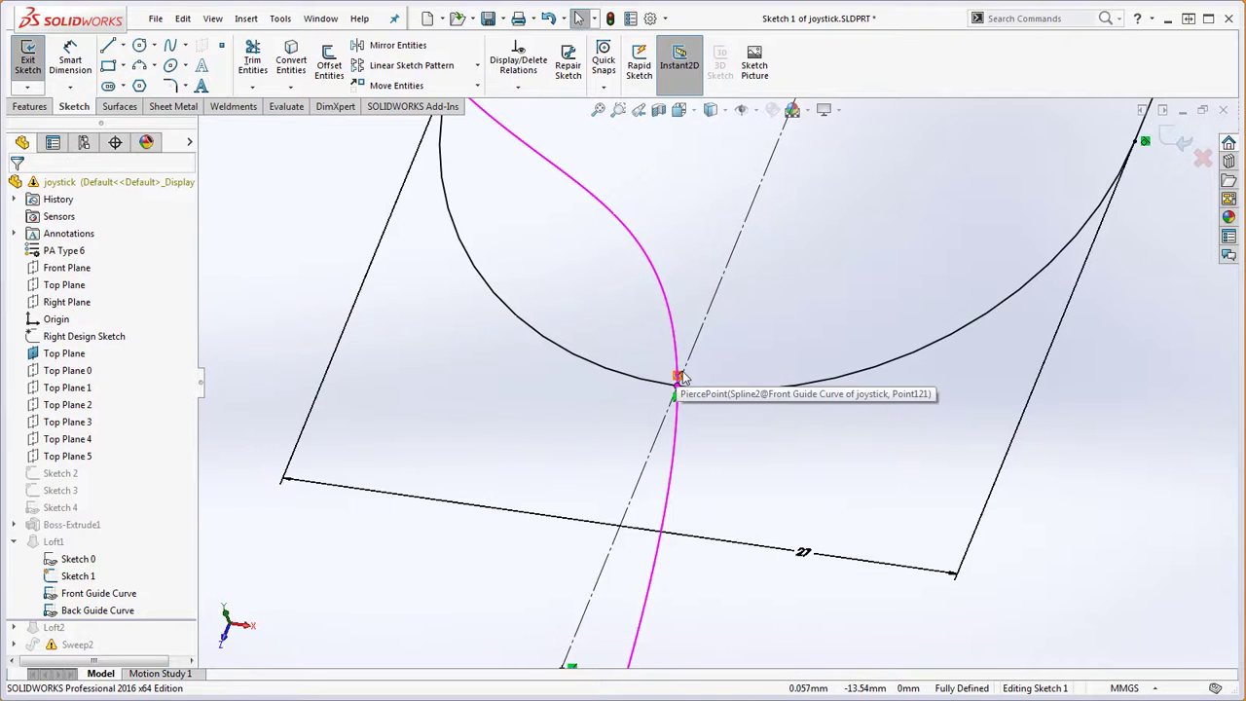
{"action": "scroll", "coordinate": [791, 329], "scroll_direction": "up", "scroll_amount": 7}
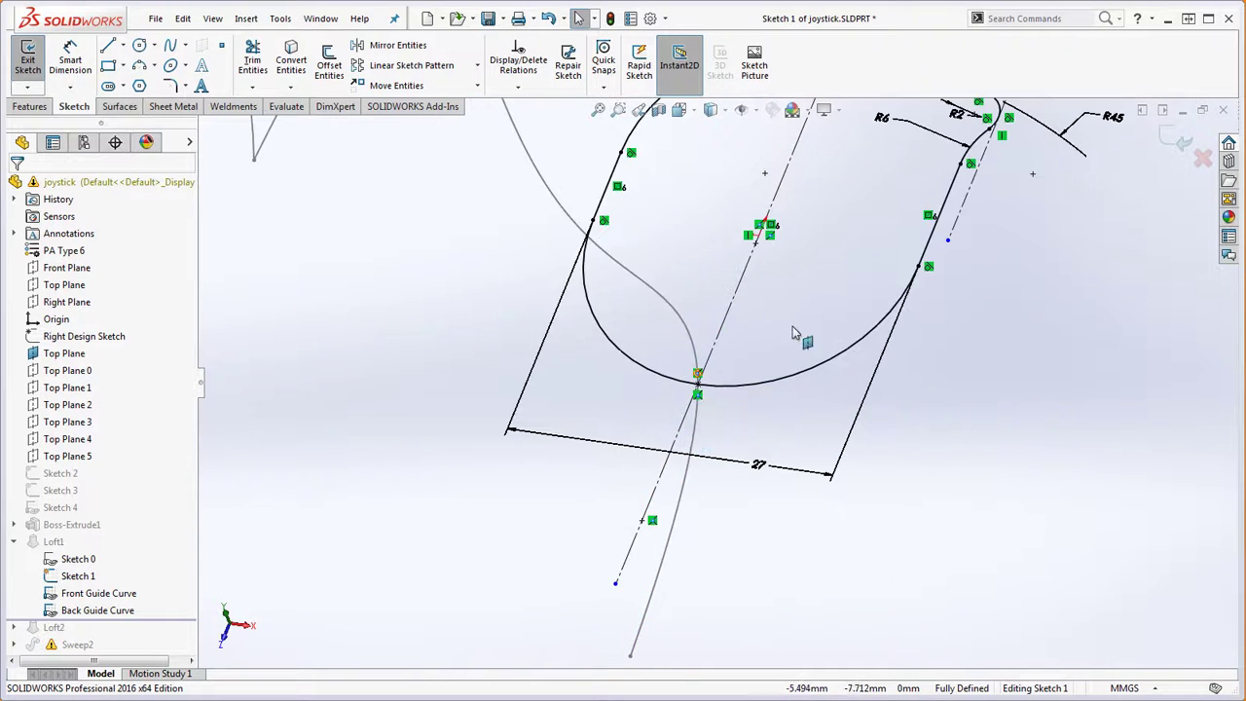
{"action": "scroll", "coordinate": [782, 194], "scroll_direction": "down", "scroll_amount": 5}
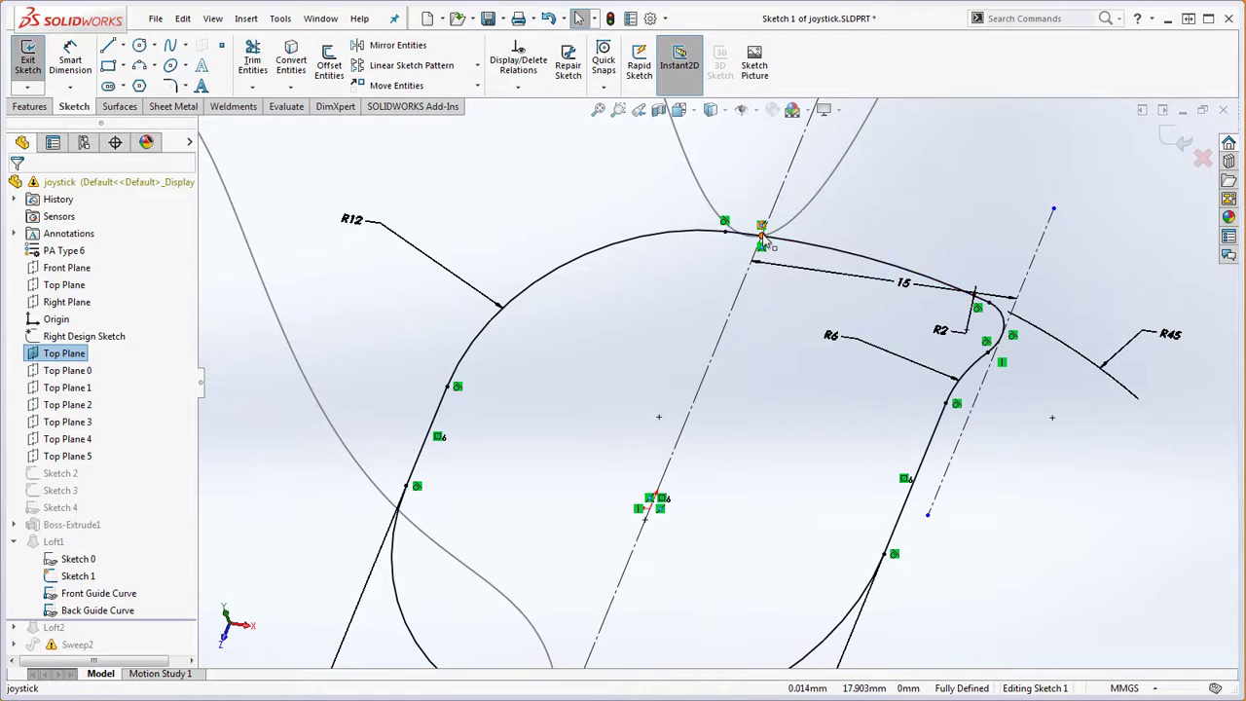
{"action": "scroll", "coordinate": [755, 334], "scroll_direction": "up", "scroll_amount": 3}
{"action": "scroll", "coordinate": [754, 334], "scroll_direction": "up", "scroll_amount": 2}
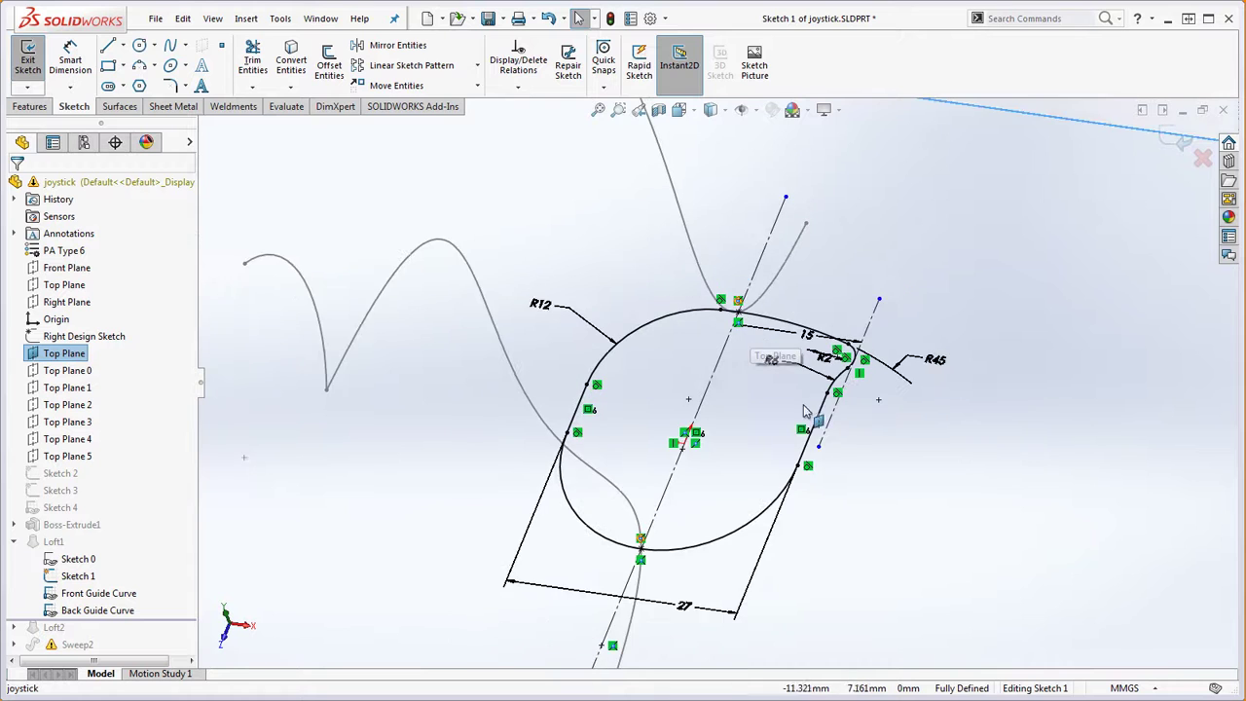
{"action": "scroll", "coordinate": [808, 292], "scroll_direction": "down", "scroll_amount": 2}
- Reposition the 15 mm dimension outside the profile, beyond the R45 arc
{"action": "left_click", "coordinate": [813, 282]}
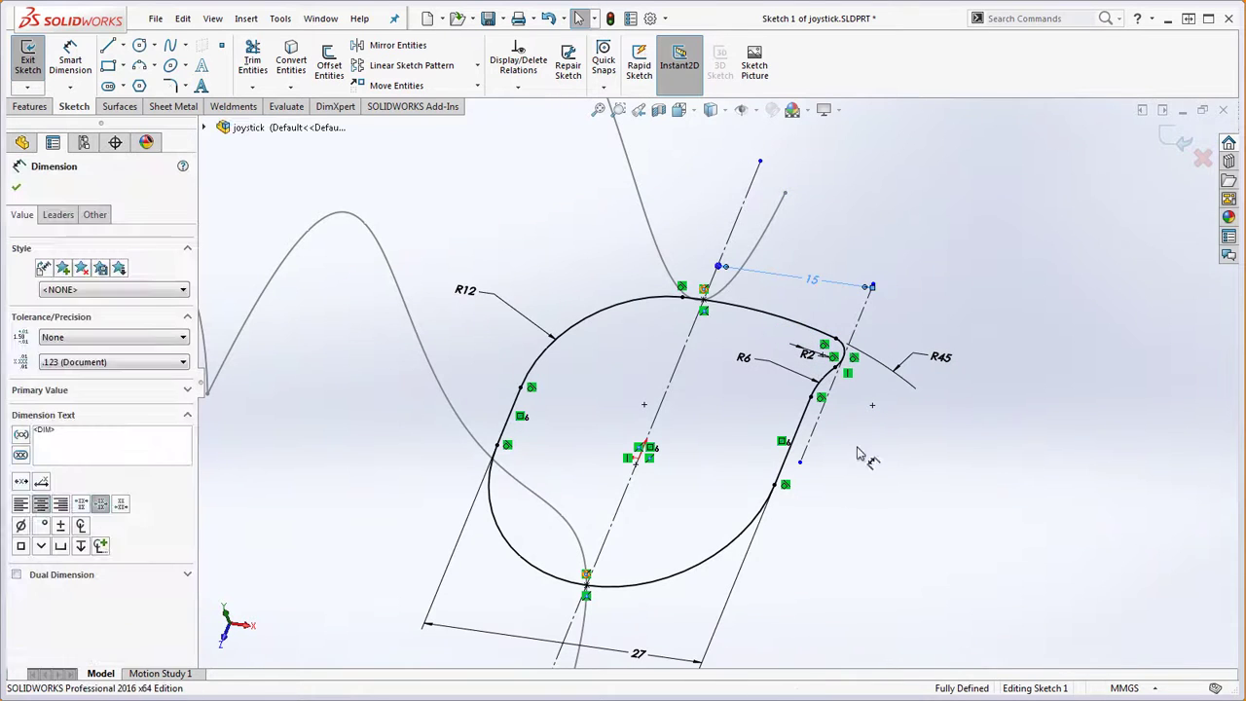
{"action": "scroll", "coordinate": [789, 477], "scroll_direction": "up", "scroll_amount": 2}
{"action": "scroll", "coordinate": [694, 466], "scroll_direction": "down", "scroll_amount": 1}
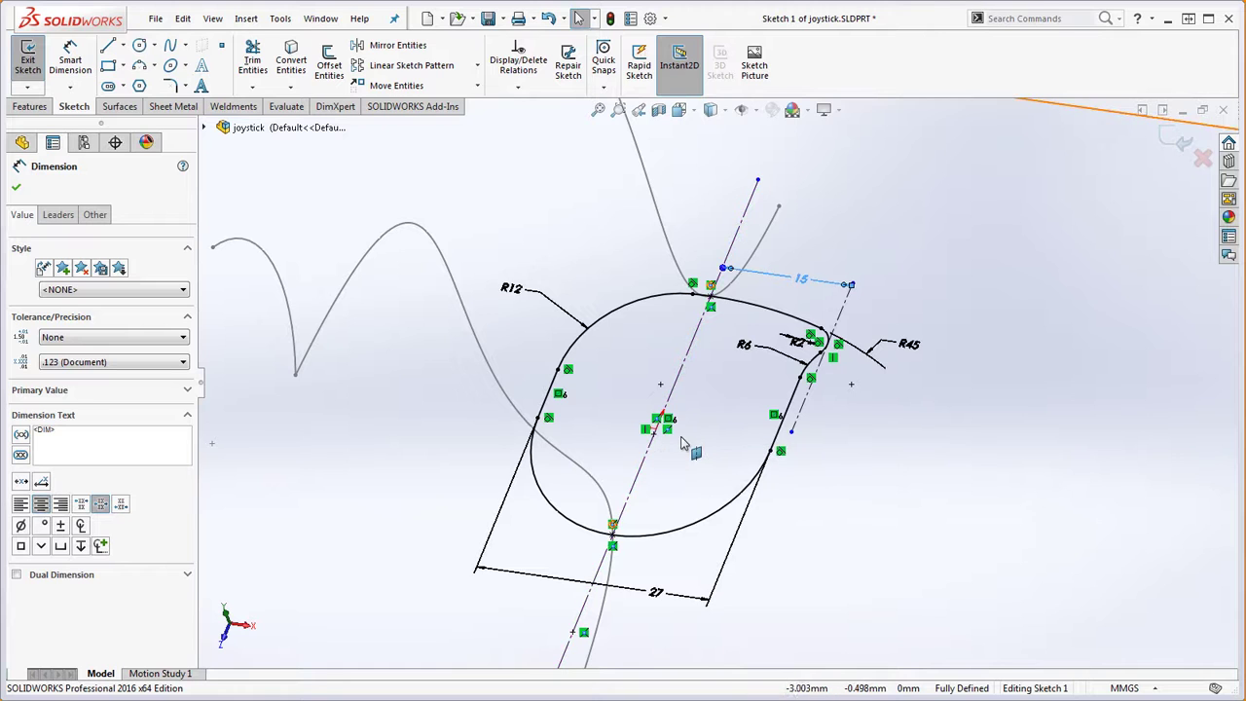
- Delete the coincident relation between the main centerline and the origin, and pull the centerline away from the origin
{"action": "scroll", "coordinate": [670, 436], "scroll_direction": "down", "scroll_amount": 2}
{"action": "left_click", "coordinate": [665, 420]}
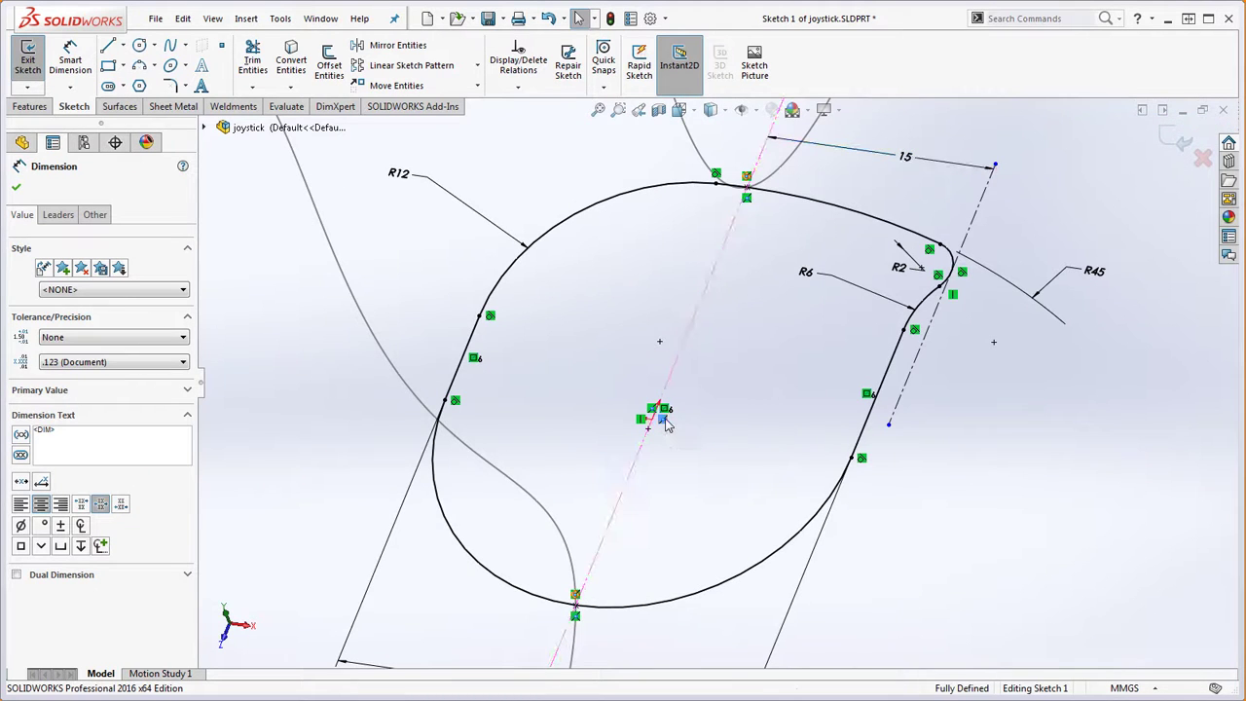
{"action": "key", "text": "Delete"}
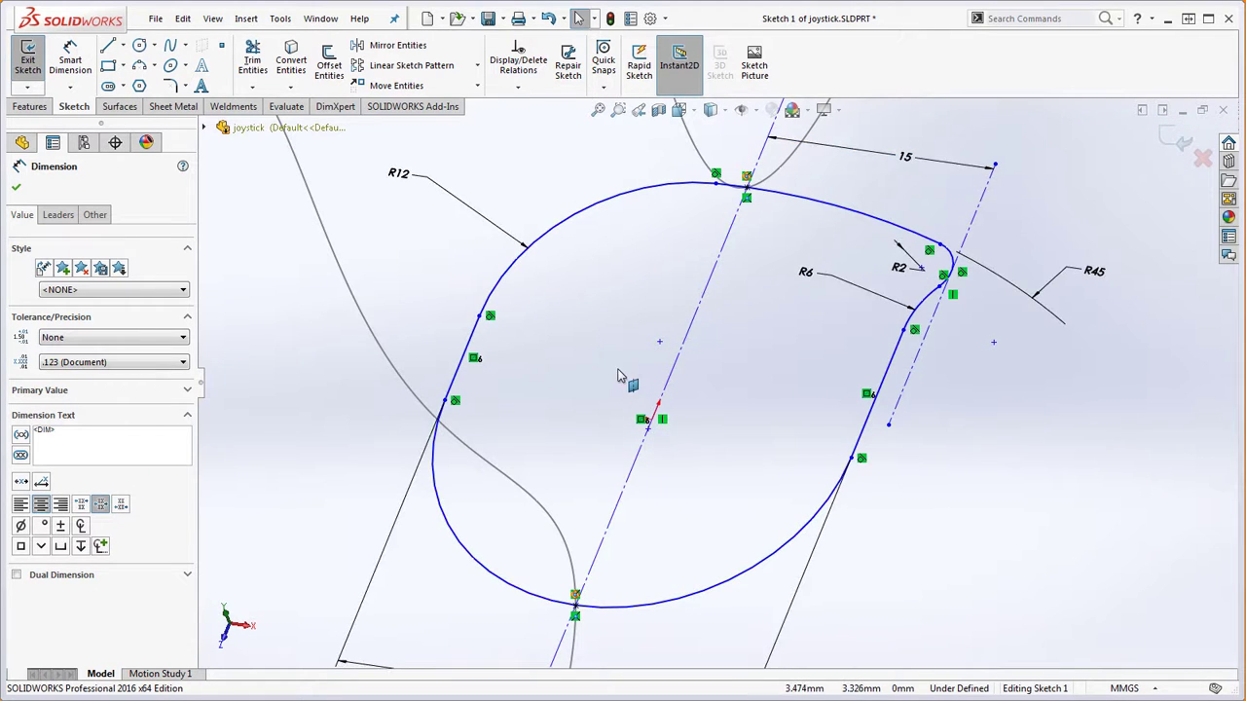
{"action": "scroll", "coordinate": [698, 417], "scroll_direction": "up", "scroll_amount": 3}
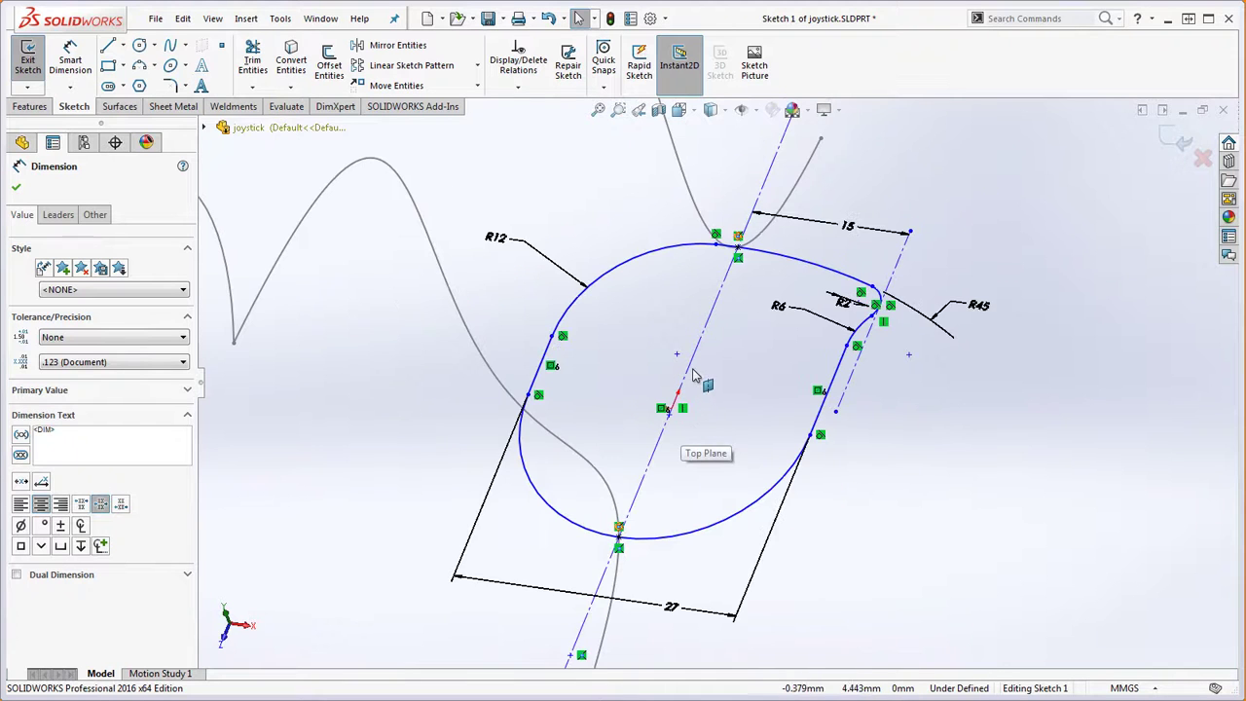
{"action": "left_click_drag", "start_coordinate": [698, 362], "coordinate": [655, 351]}
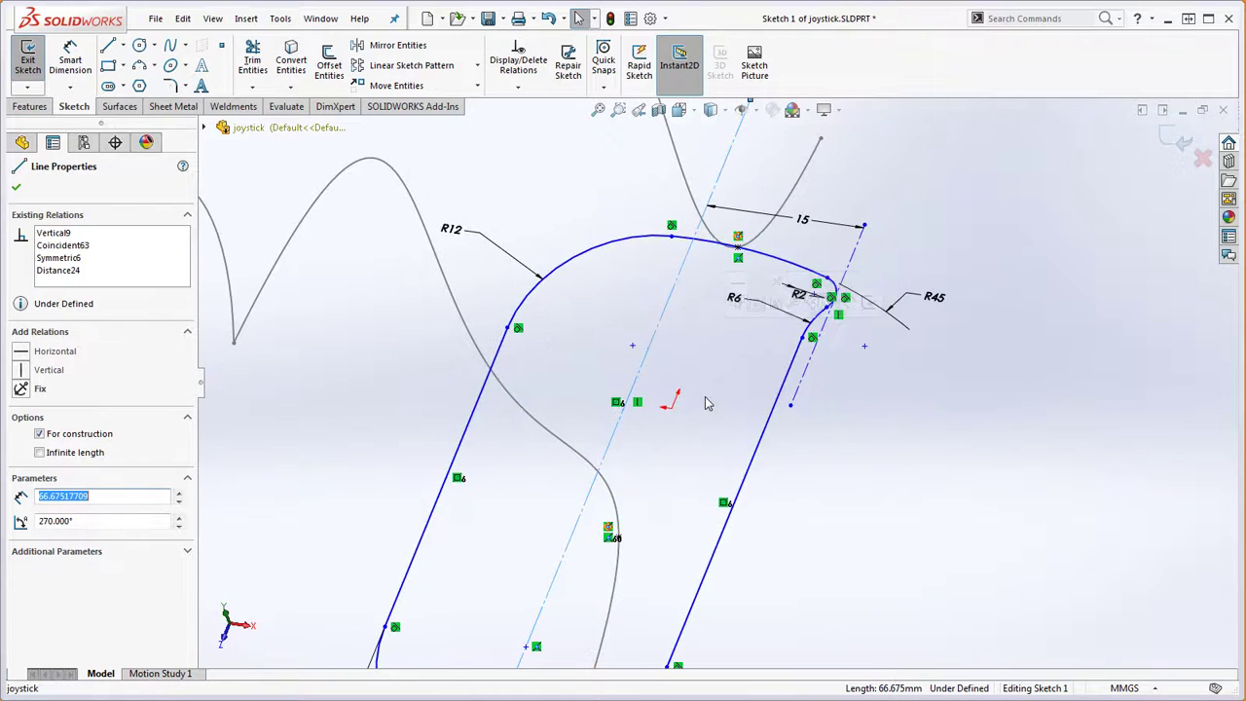
{"action": "scroll", "coordinate": [660, 350], "scroll_direction": "up", "scroll_amount": 3}
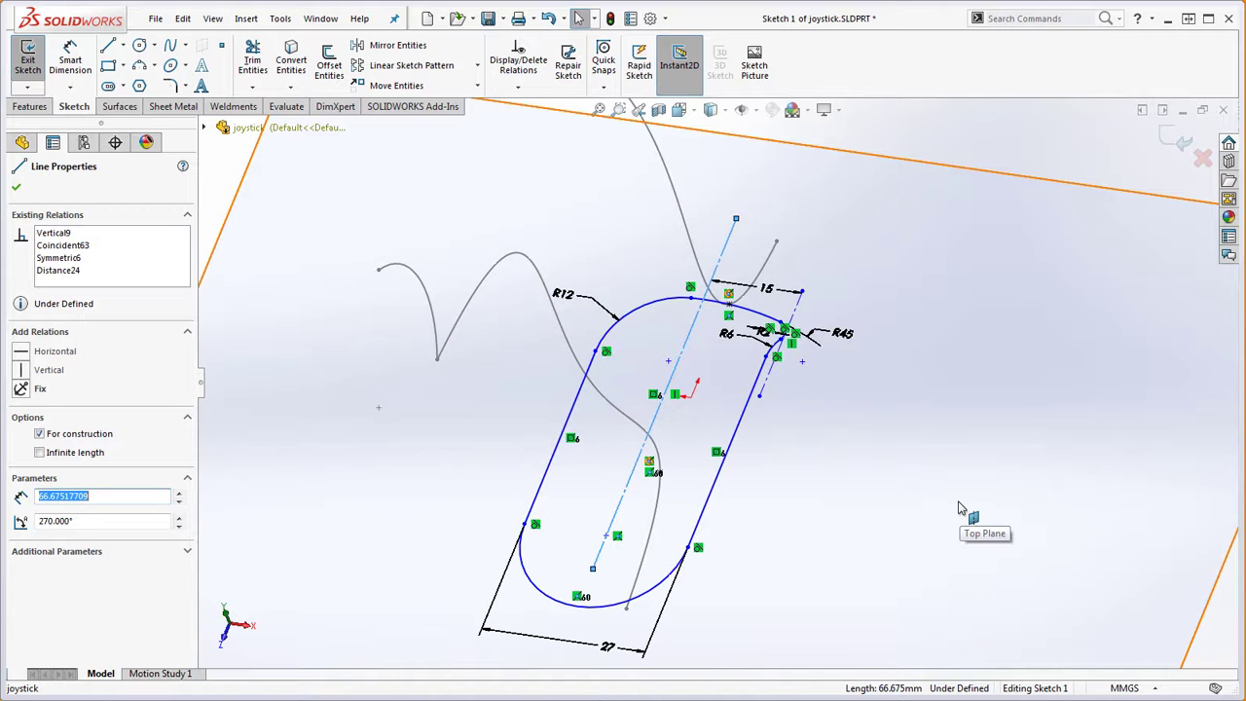
{"action": "scroll", "coordinate": [668, 412], "scroll_direction": "down", "scroll_amount": 2}
{"action": "key", "text": "Escape"}
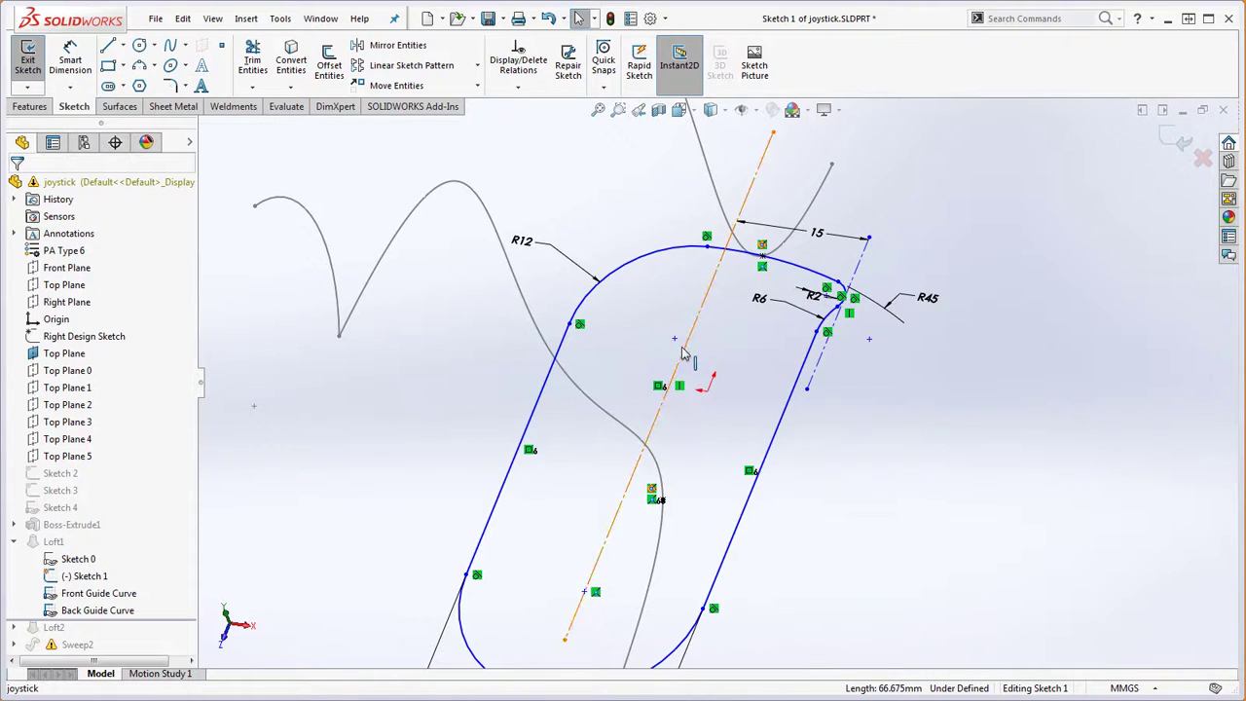
- Make the main vertical centerline coincident with the part's origin
{"action": "left_click", "coordinate": [684, 358]}
{"action": "left_click", "coordinate": [203, 127]}
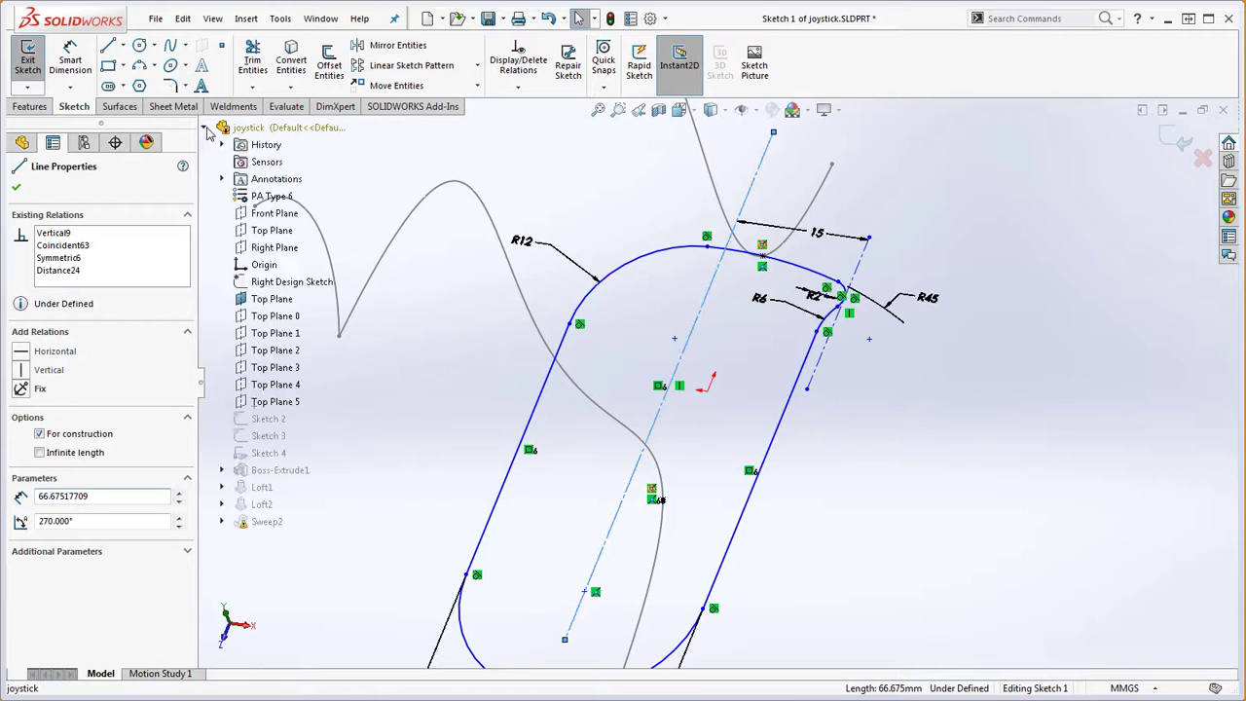
{"action": "left_click", "coordinate": [265, 269], "text": "ctrl"}
{"action": "left_click", "coordinate": [22, 459]}
{"action": "left_click", "coordinate": [1015, 492]}
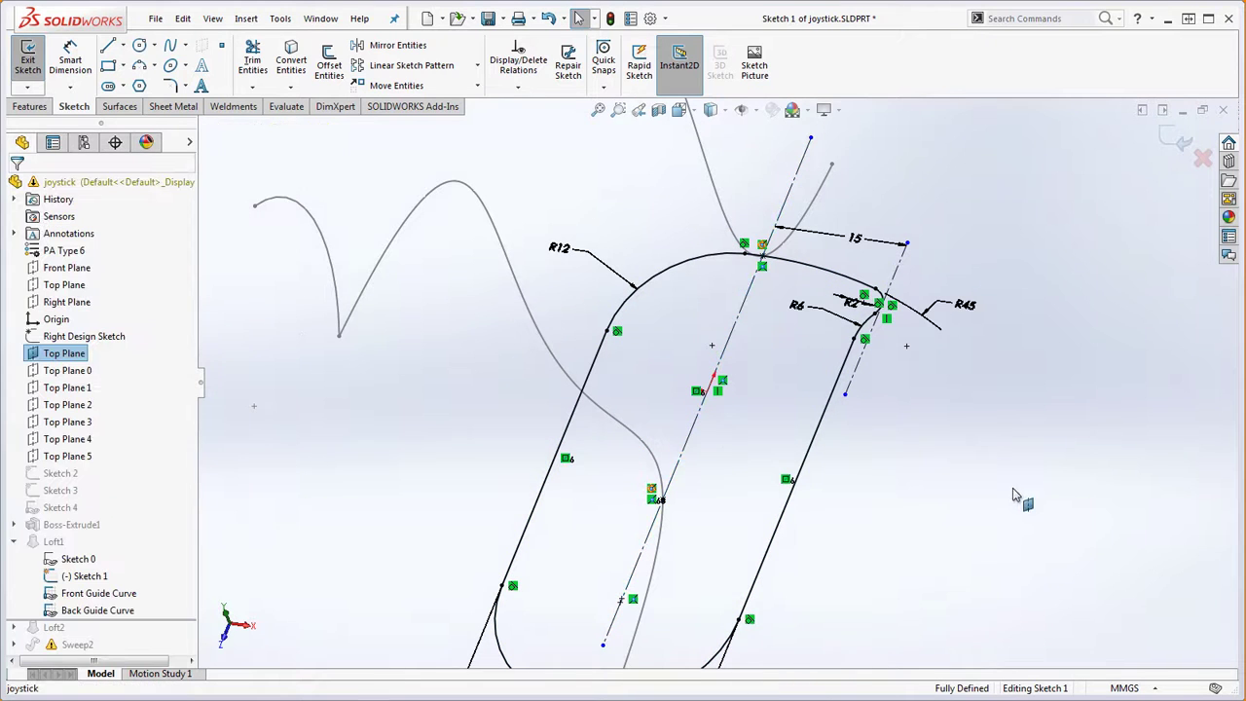
- Delete the pierce relation at the Front Guide Curve and pull the large end arc back toward the curve
{"action": "scroll", "coordinate": [897, 495], "scroll_direction": "up", "scroll_amount": 3}
{"action": "scroll", "coordinate": [699, 456], "scroll_direction": "down", "scroll_amount": 3}
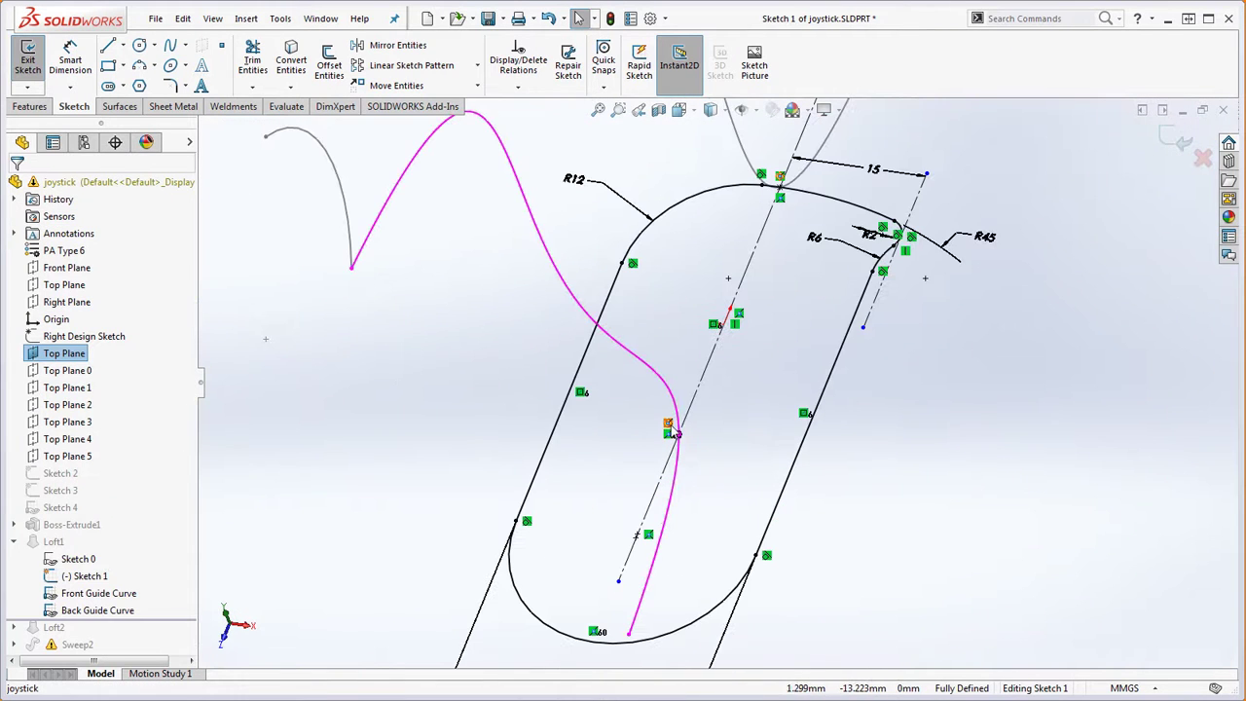
{"action": "left_click", "coordinate": [671, 428]}
{"action": "key", "text": "Delete"}
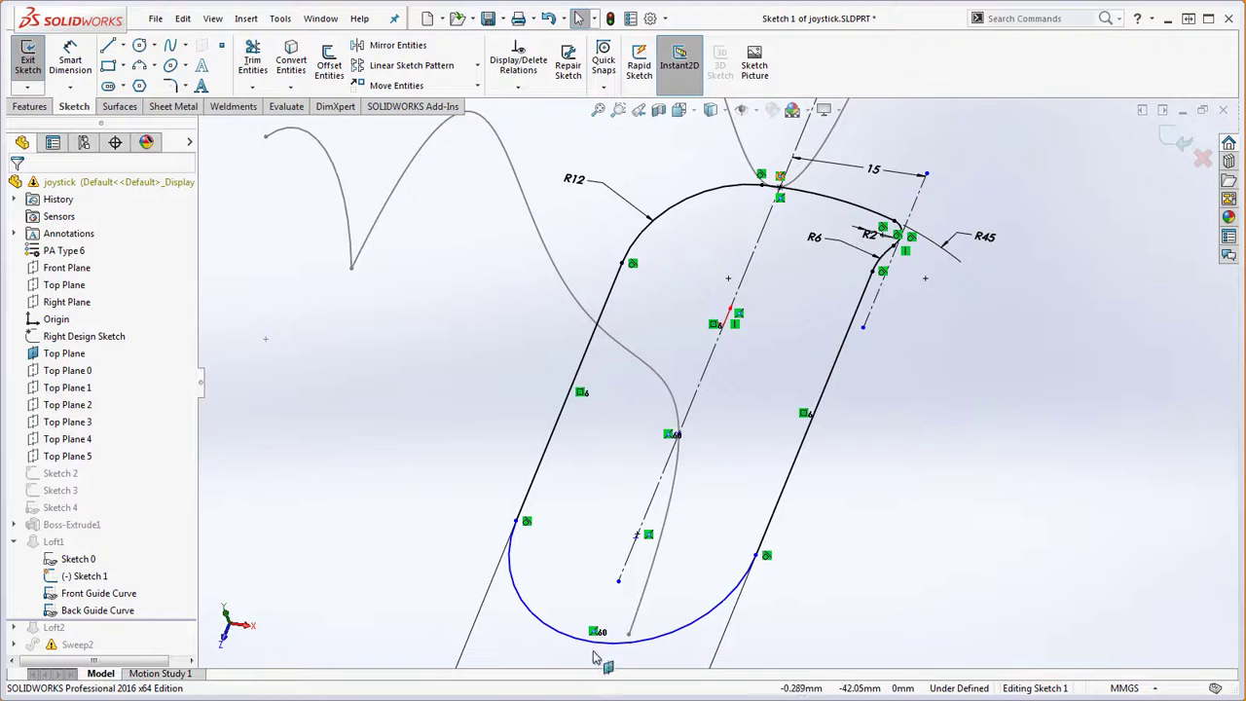
{"action": "mouse_move", "coordinate": [592, 642]}
{"action": "left_mouse_down"}
{"action": "mouse_move", "coordinate": [669, 537]}
{"action": "mouse_move", "coordinate": [640, 592]}
{"action": "mouse_move", "coordinate": [654, 579]}
{"action": "left_mouse_up"}
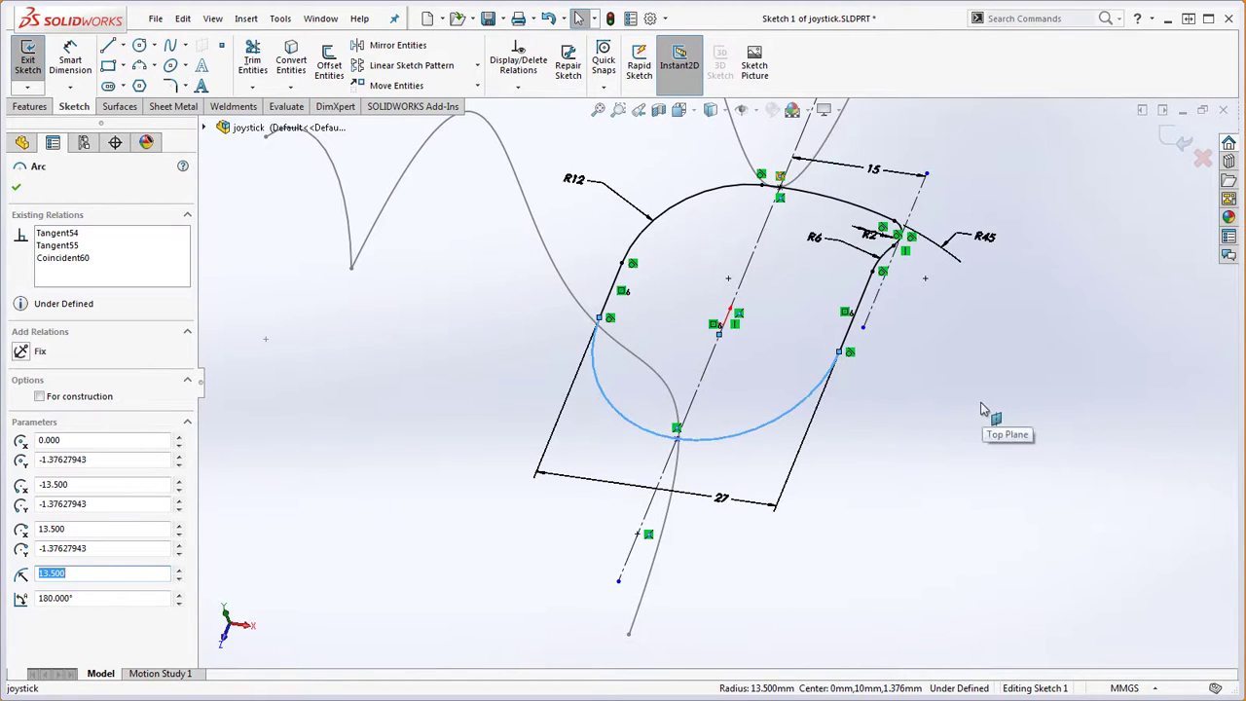
- Add a pierce relation between the large end arc's point on the centerline and the Front Guide Curve, then rebuild the part
{"action": "left_click", "coordinate": [726, 466]}
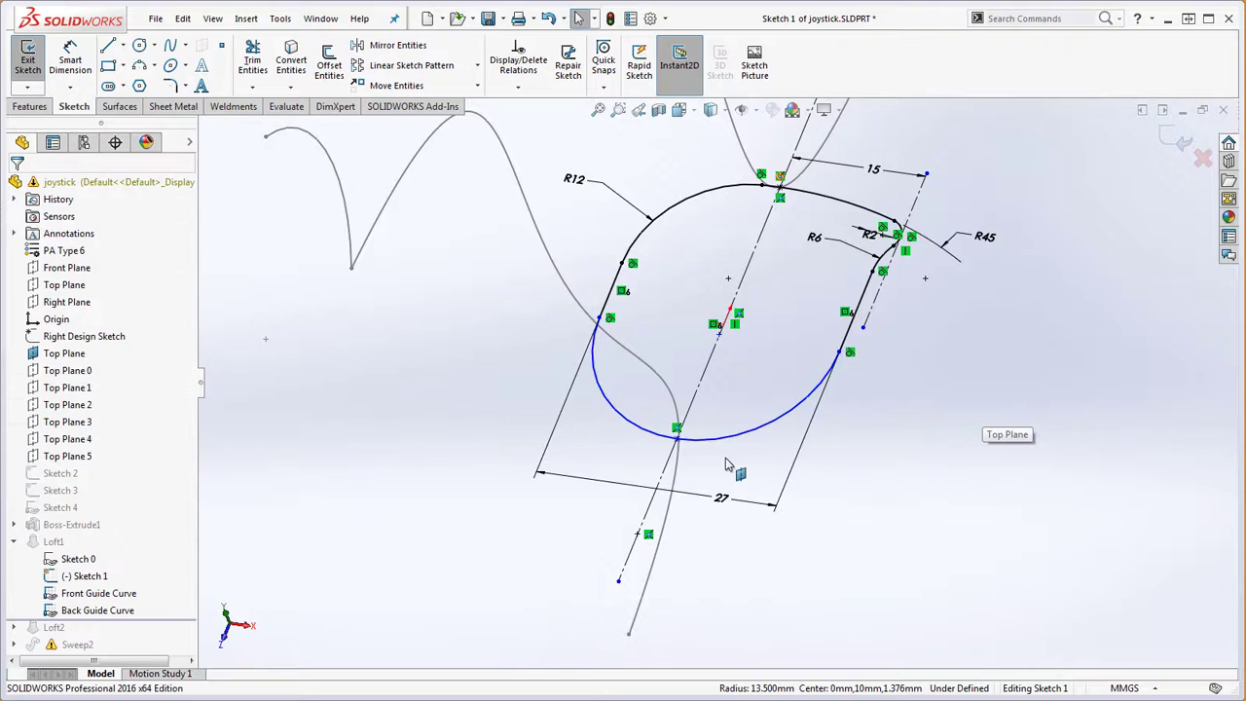
{"action": "left_click", "coordinate": [678, 439]}
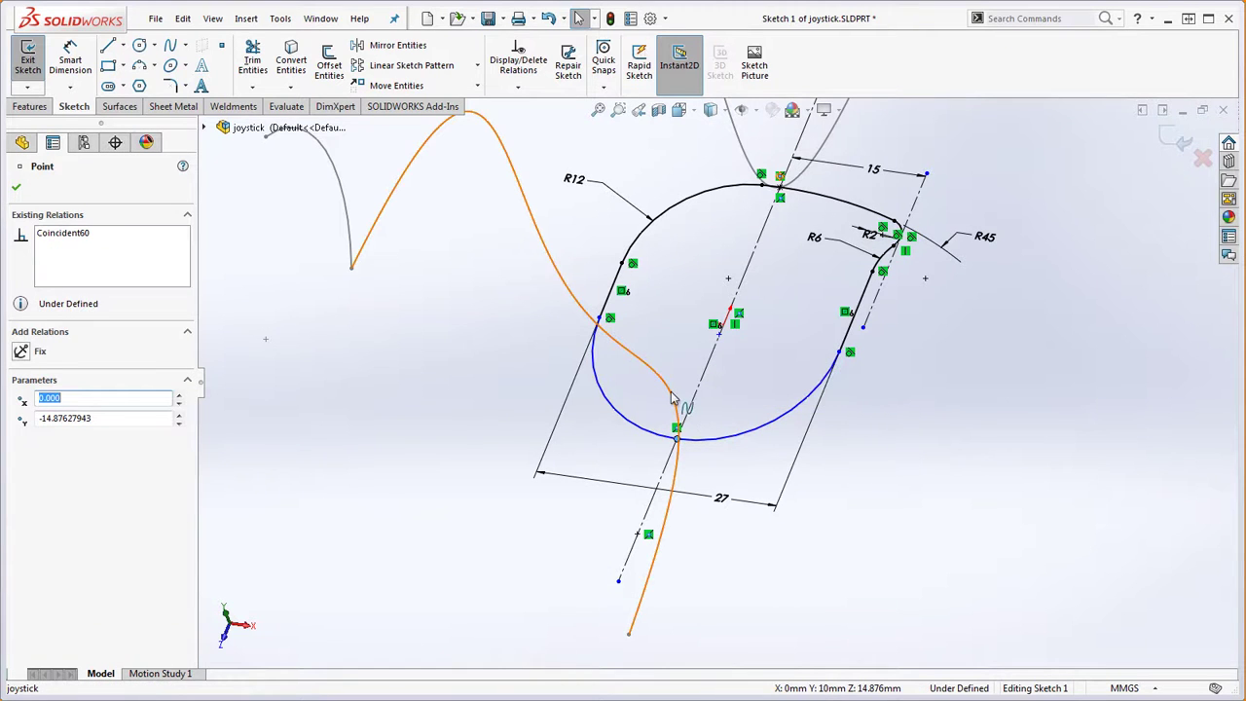
{"action": "left_click", "coordinate": [675, 402], "text": "ctrl"}
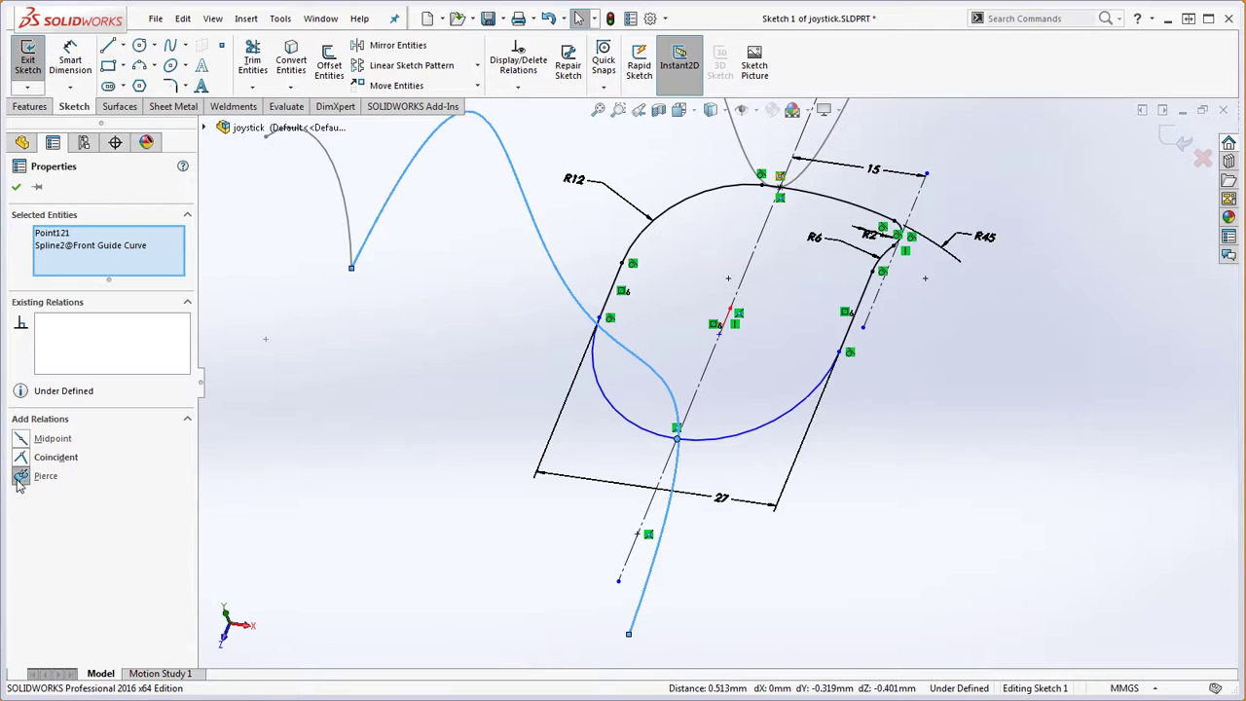
{"action": "left_click", "coordinate": [18, 477]}
{"action": "middle_click_drag", "start_coordinate": [710, 467], "coordinate": [785, 445]}
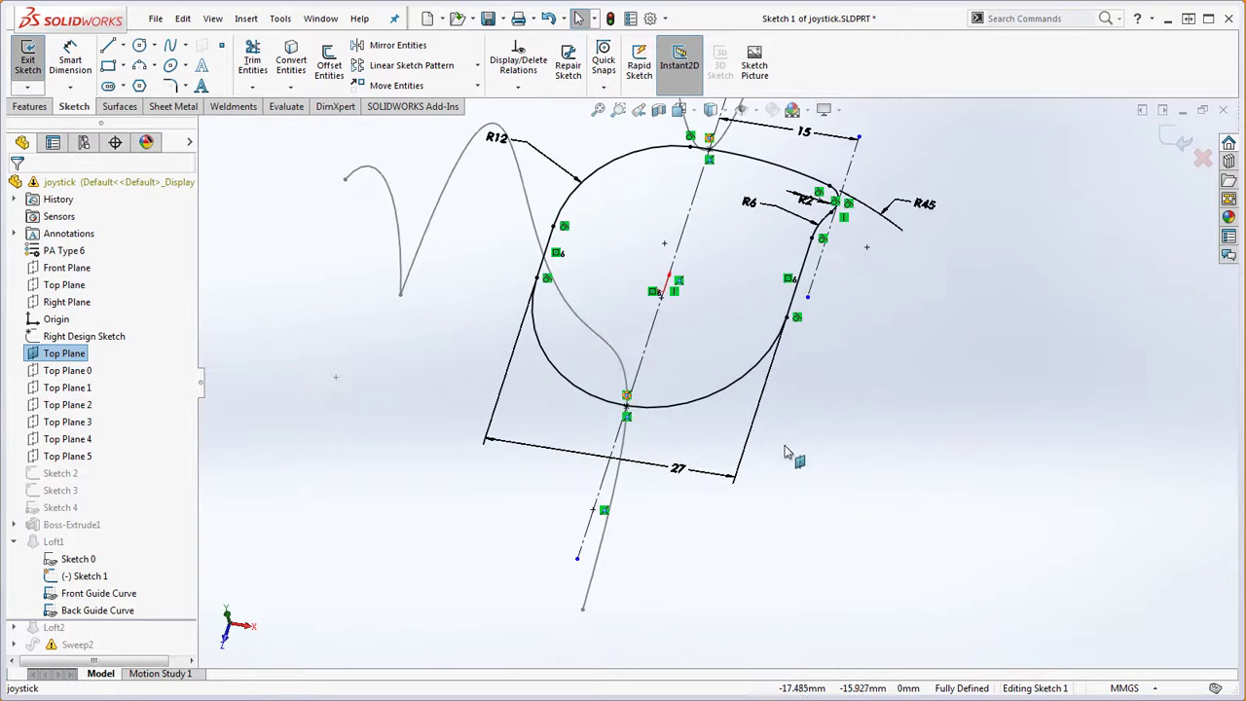
{"action": "scroll", "coordinate": [770, 428], "scroll_direction": "down", "scroll_amount": 2}
{"action": "scroll", "coordinate": [756, 414], "scroll_direction": "up", "scroll_amount": 5}
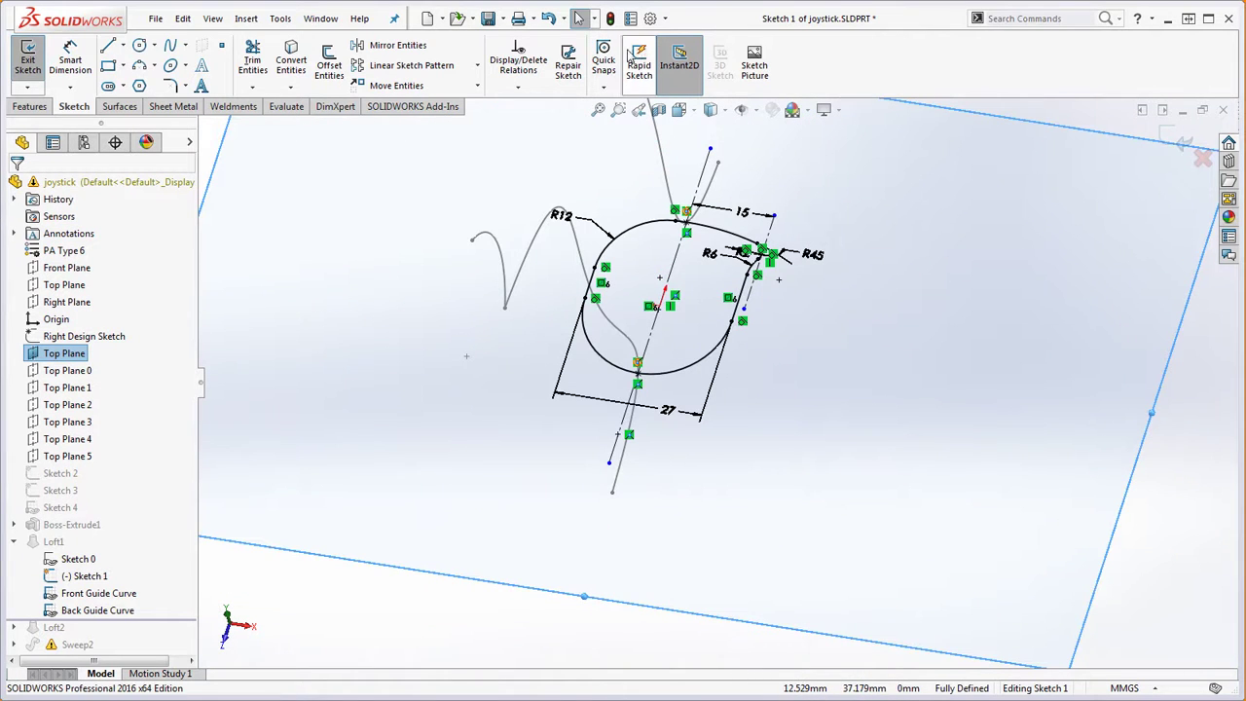
{"action": "left_click", "coordinate": [609, 18]}
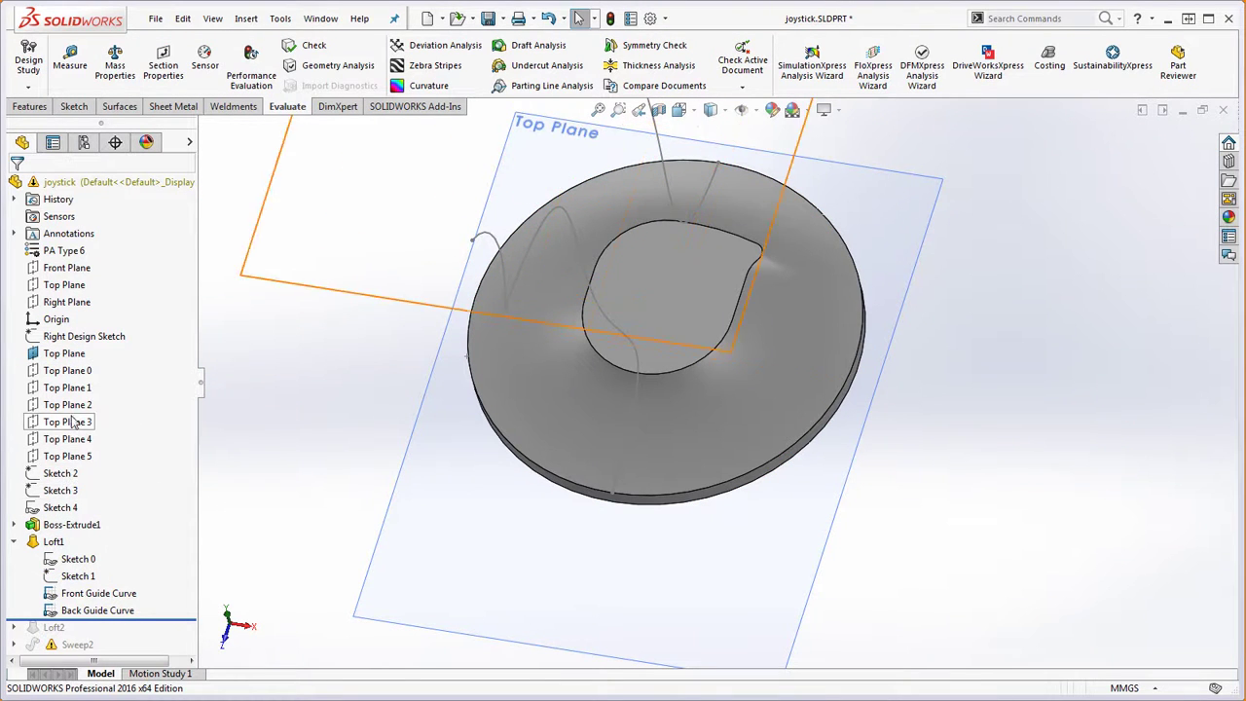
- Open Sketch 2 for editing and examine the relations clustered around the origin
{"action": "right_click", "coordinate": [61, 476]}
{"action": "left_click", "coordinate": [163, 390]}
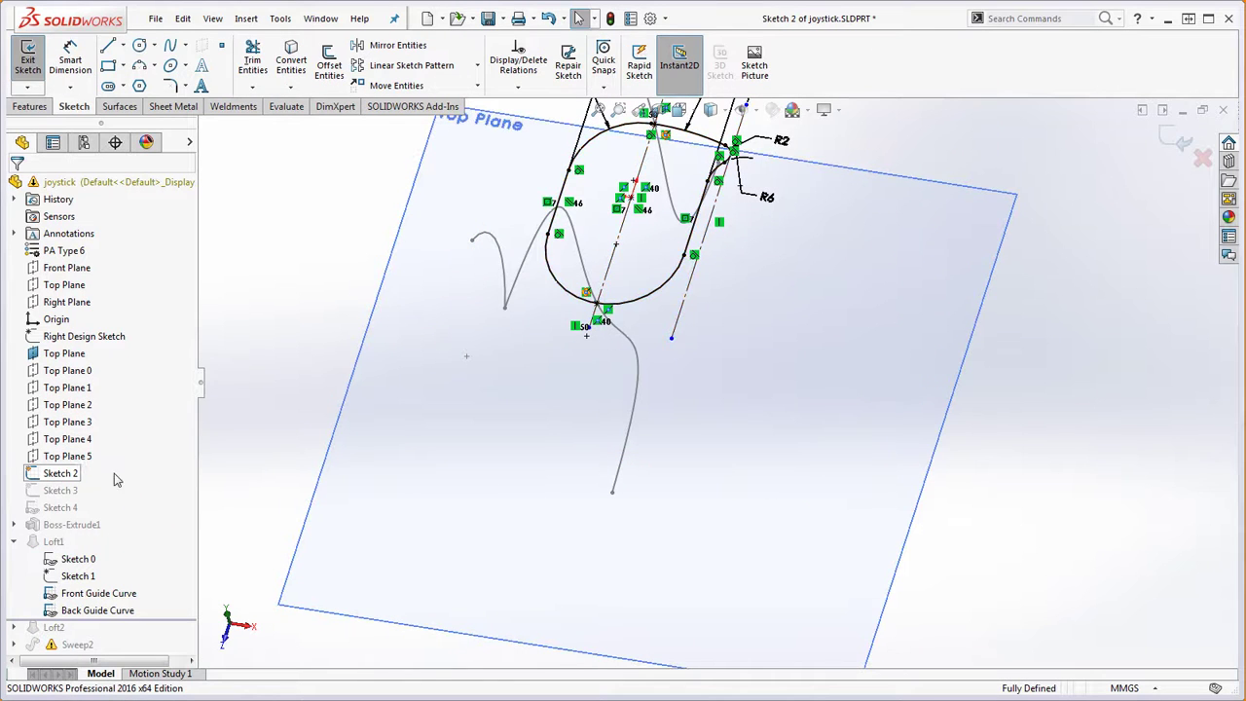
{"action": "mouse_move", "coordinate": [83, 486]}
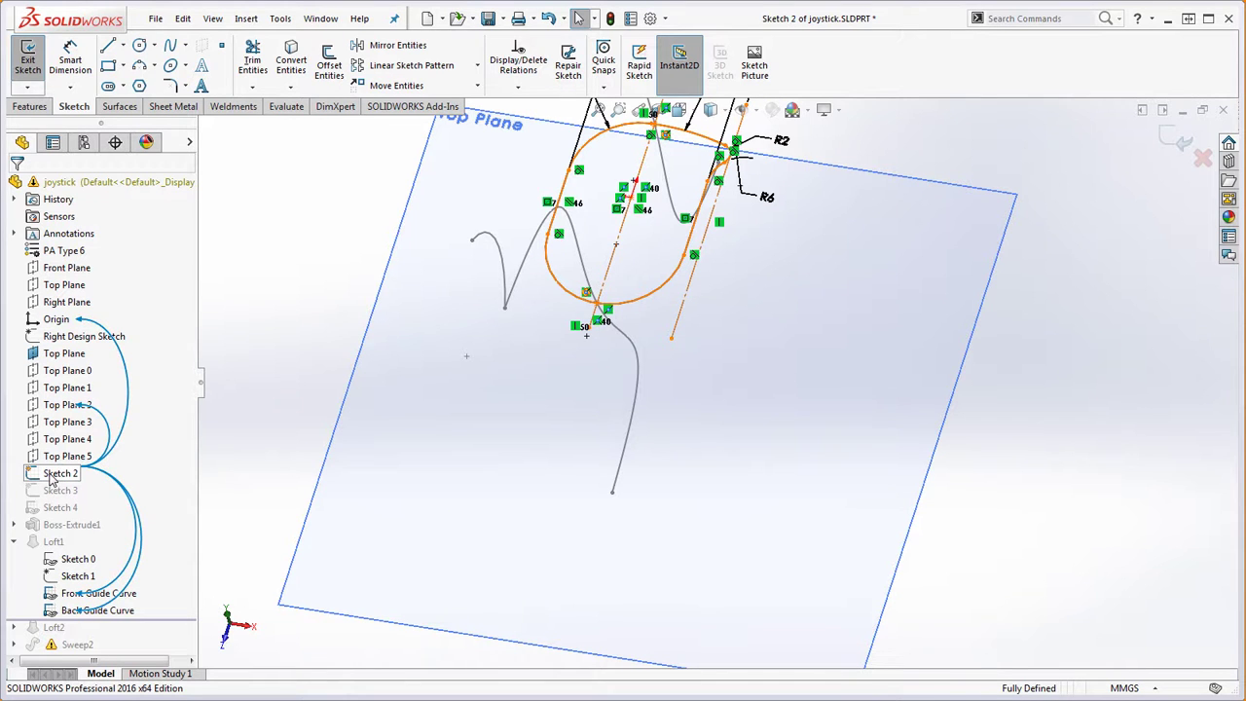
{"action": "scroll", "coordinate": [594, 390], "scroll_direction": "up", "scroll_amount": 2}
{"action": "scroll", "coordinate": [631, 339], "scroll_direction": "down", "scroll_amount": 3}
{"action": "scroll", "coordinate": [692, 232], "scroll_direction": "down", "scroll_amount": 2}
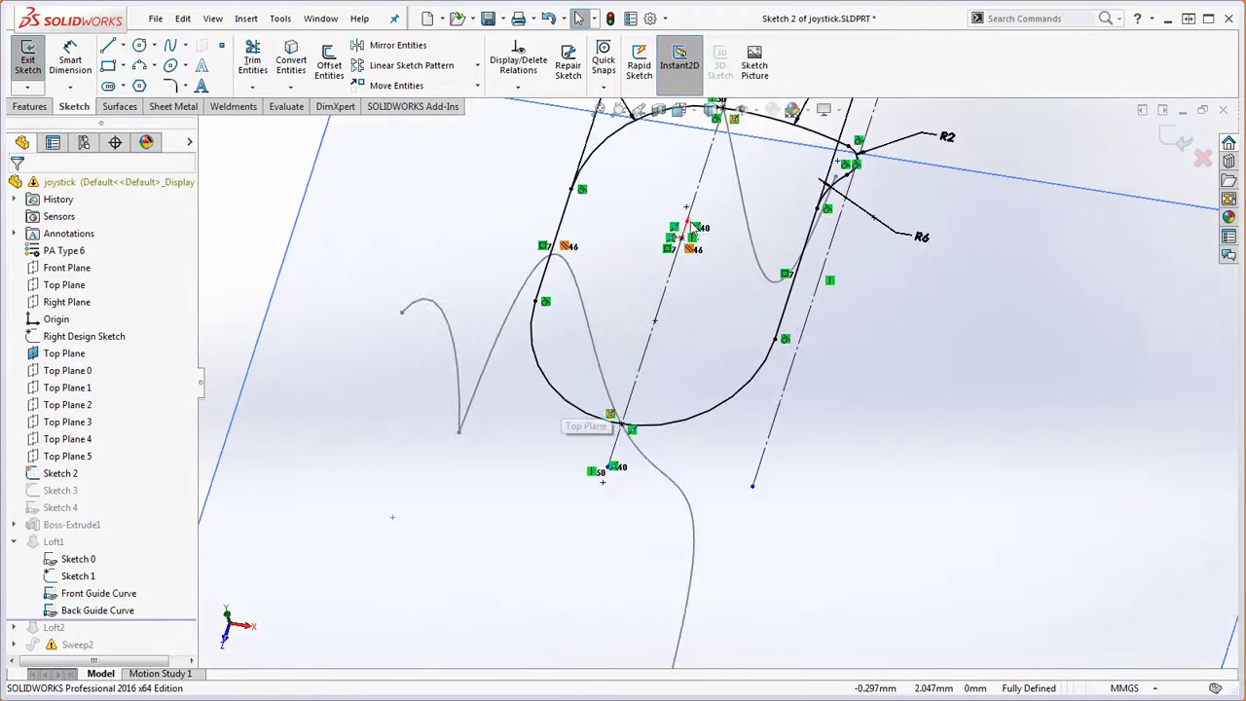
{"action": "scroll", "coordinate": [692, 231], "scroll_direction": "down", "scroll_amount": 2}
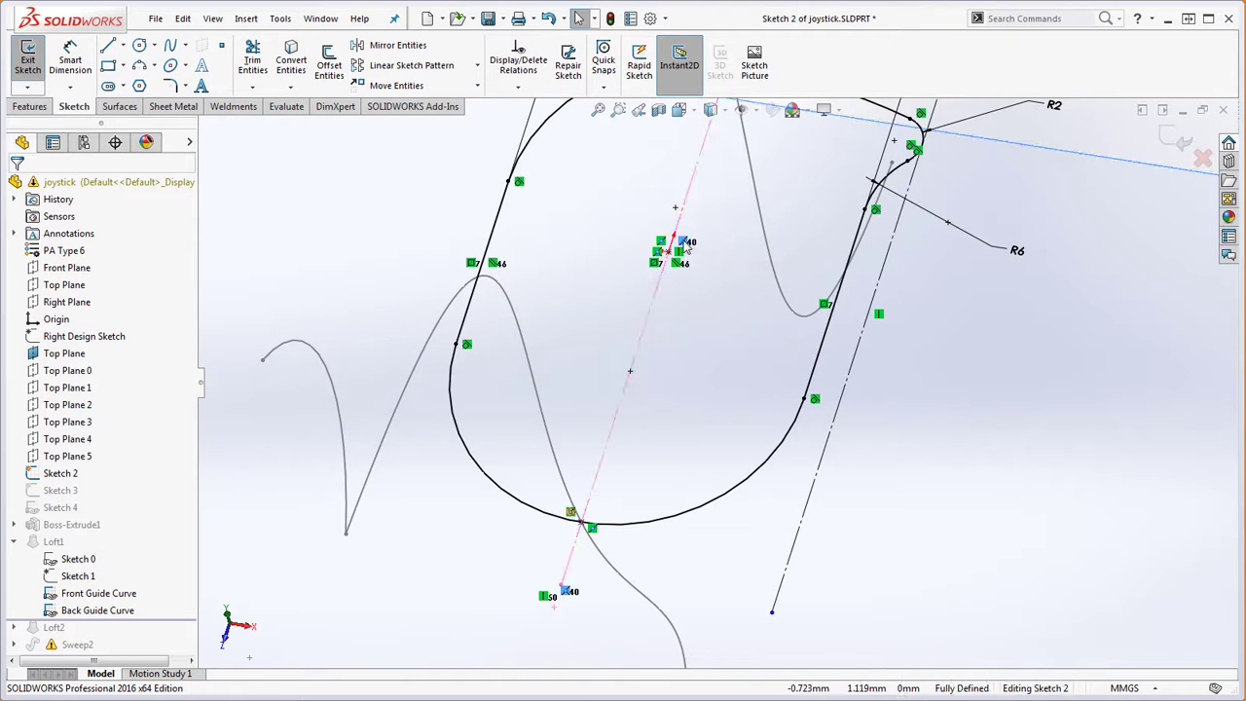
- Delete the coincident relation tied to the origin in Sketch 2
{"action": "left_click", "coordinate": [702, 278]}
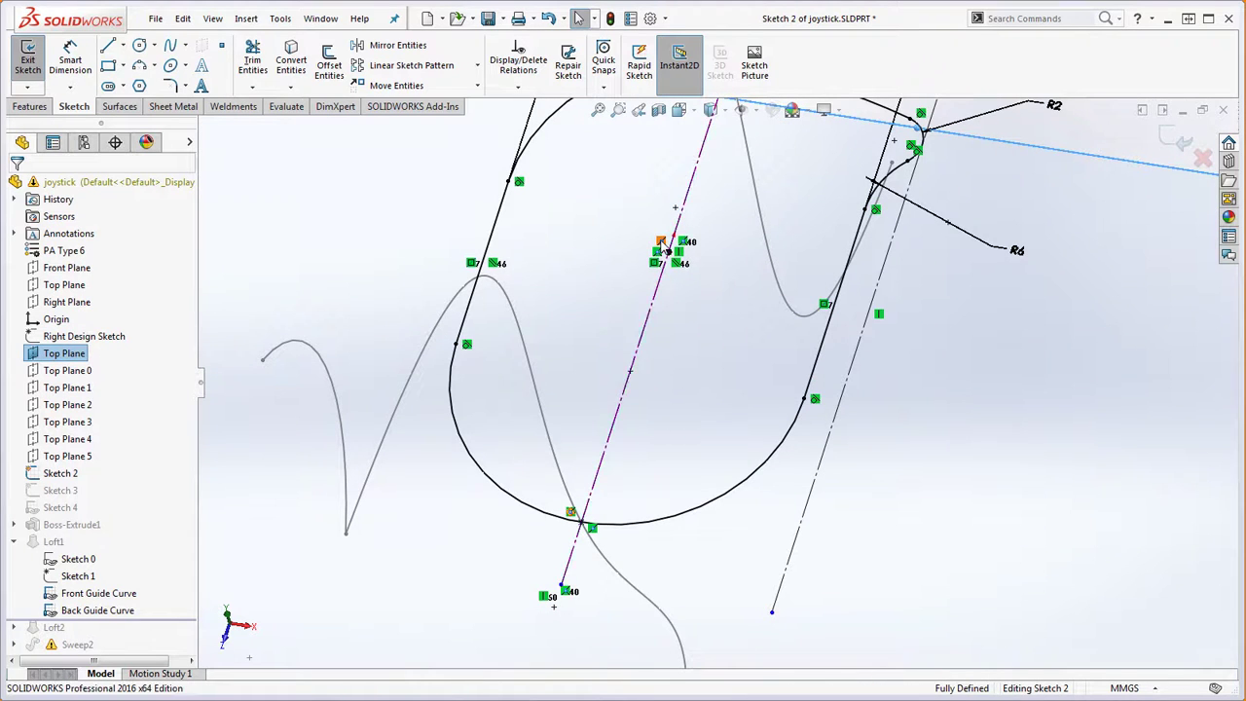
{"action": "left_click", "coordinate": [661, 243]}
{"action": "scroll", "coordinate": [789, 443], "scroll_direction": "up", "scroll_amount": 1}
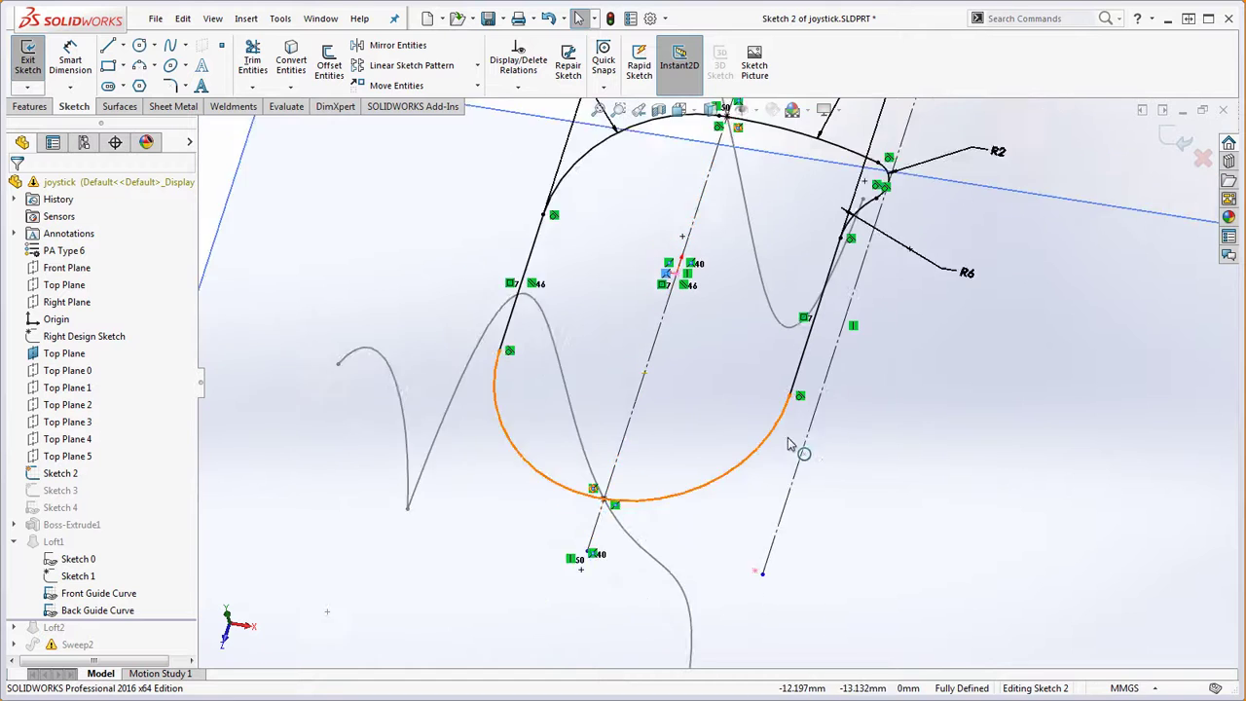
{"action": "scroll", "coordinate": [789, 443], "scroll_direction": "up", "scroll_amount": 1}
{"action": "left_click", "coordinate": [811, 554]}
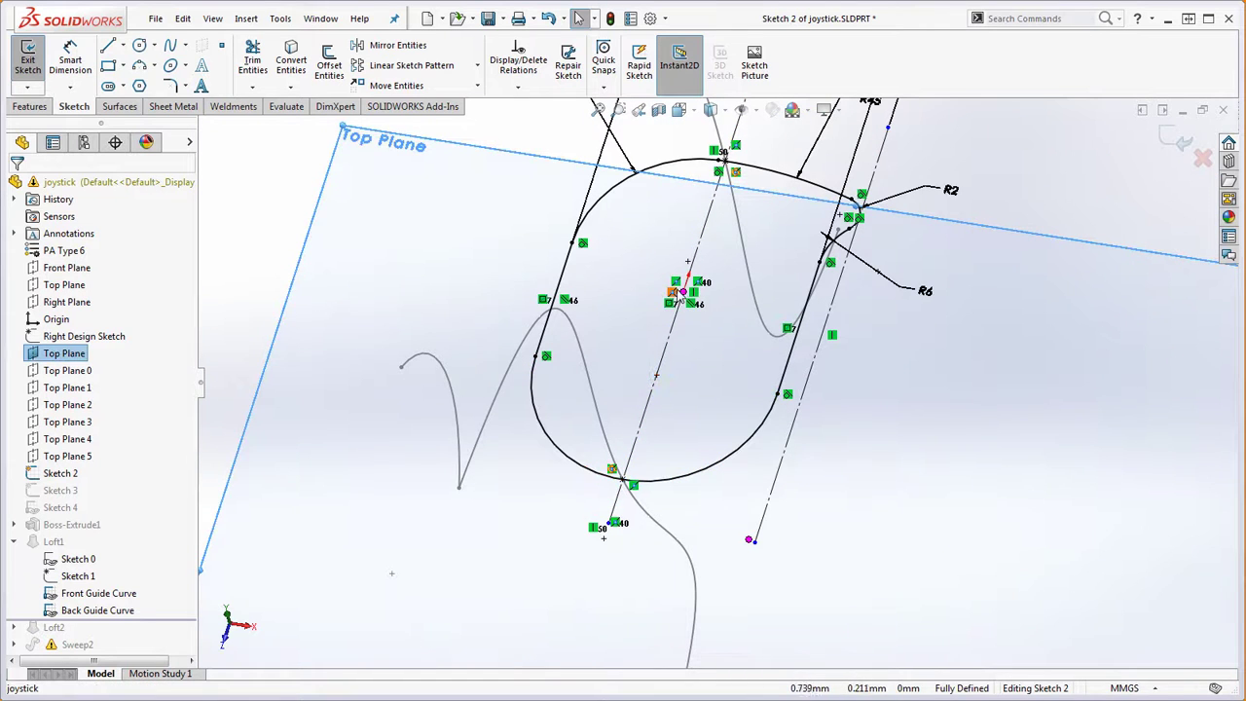
{"action": "left_click", "coordinate": [678, 294]}
{"action": "key", "text": "Delete"}
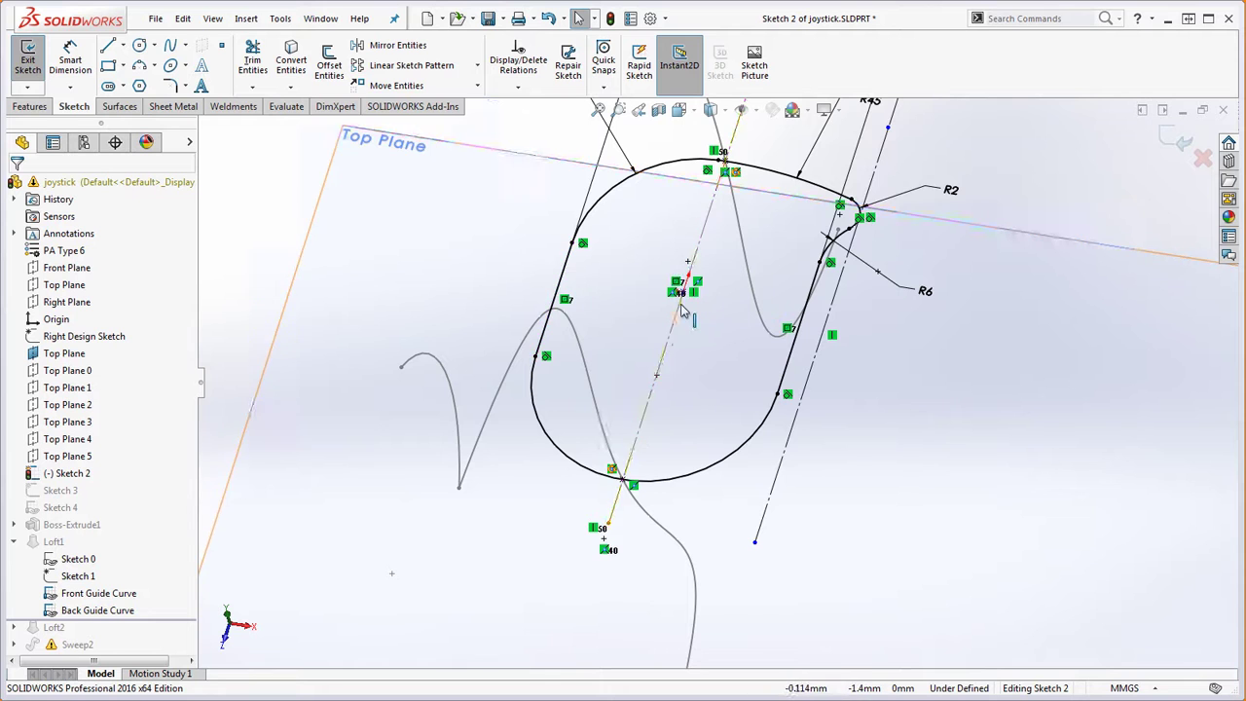
- Clear the remaining redundant point and coincident relations at Sketch 2's origin
{"action": "scroll", "coordinate": [689, 300], "scroll_direction": "down", "scroll_amount": 2}
{"action": "scroll", "coordinate": [709, 308], "scroll_direction": "down", "scroll_amount": 1}
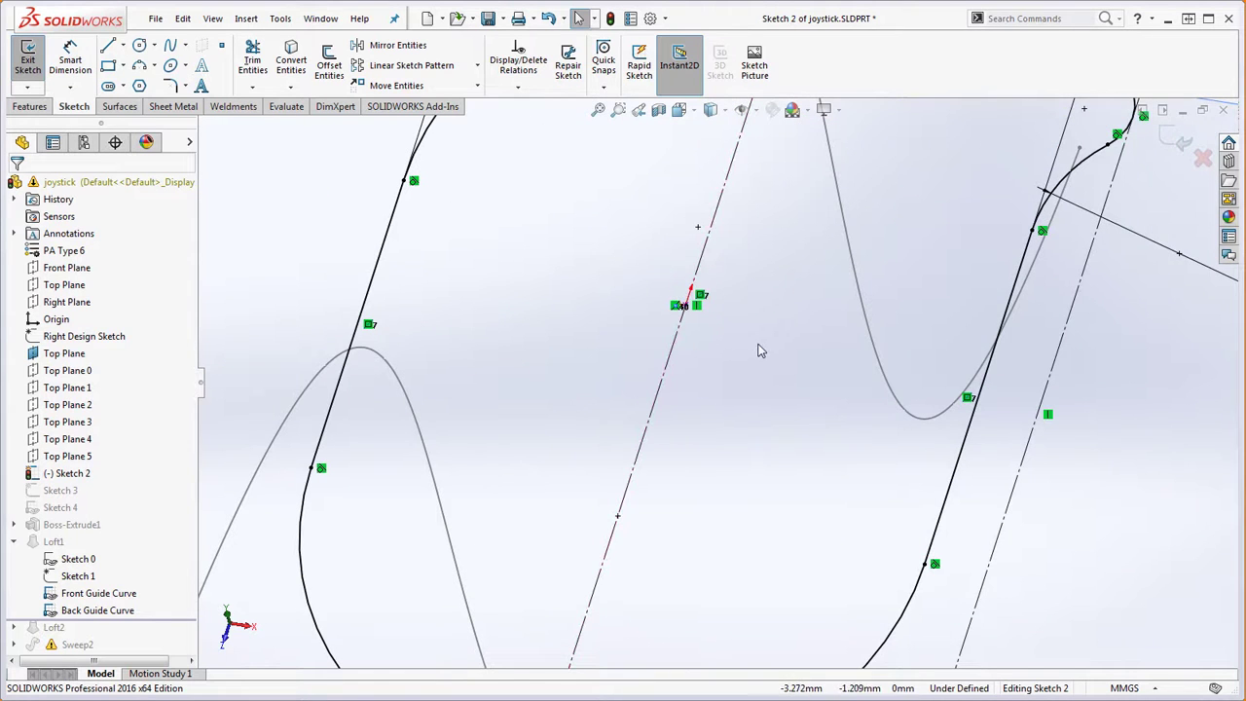
{"action": "scroll", "coordinate": [726, 380], "scroll_direction": "up", "scroll_amount": 4}
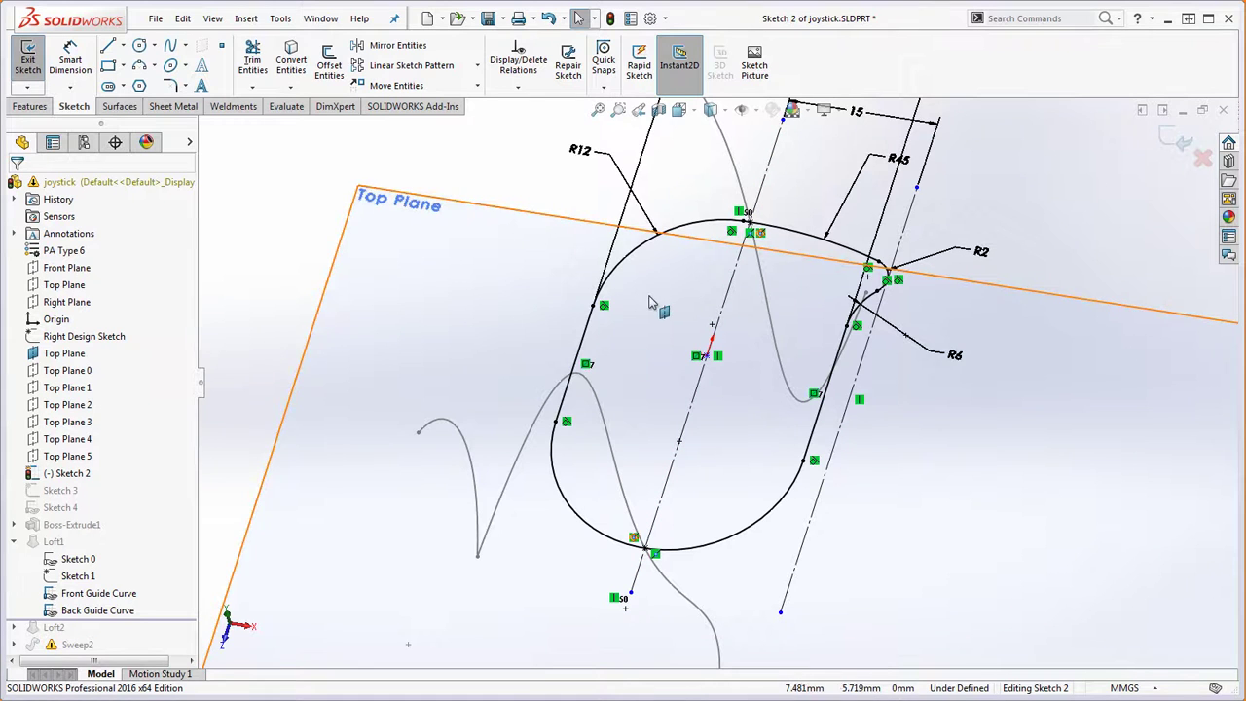
{"action": "left_click_drag", "start_coordinate": [647, 295], "coordinate": [734, 394]}
{"action": "left_click", "coordinate": [733, 394]}
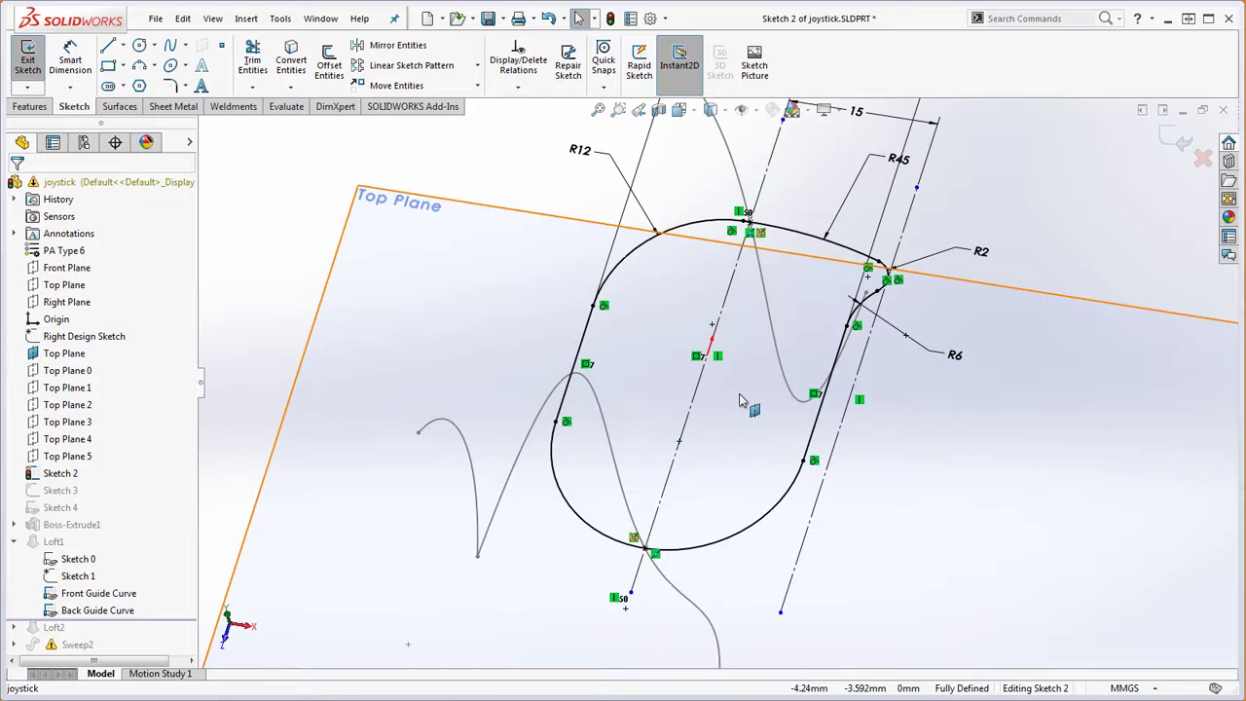
- Set the overall width between Sketch 2's two straight sides to 27 mm
{"action": "scroll", "coordinate": [740, 401], "scroll_direction": "up", "scroll_amount": 3}
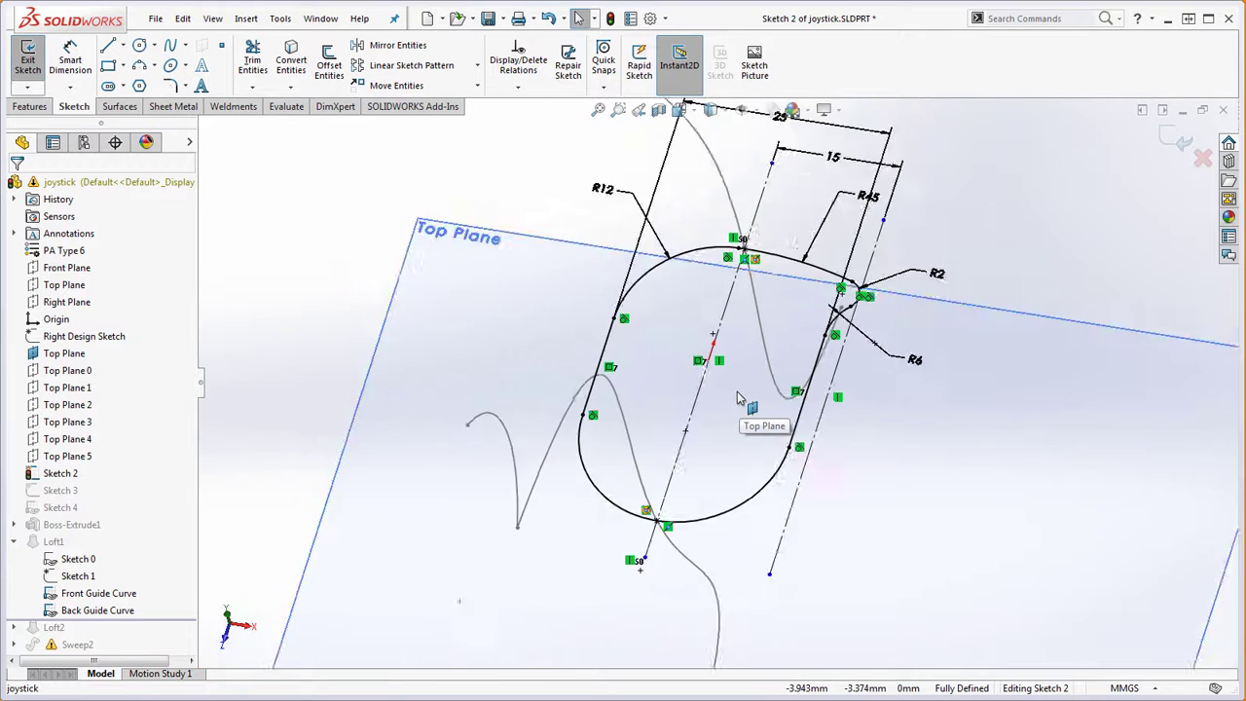
{"action": "left_click", "coordinate": [769, 162]}
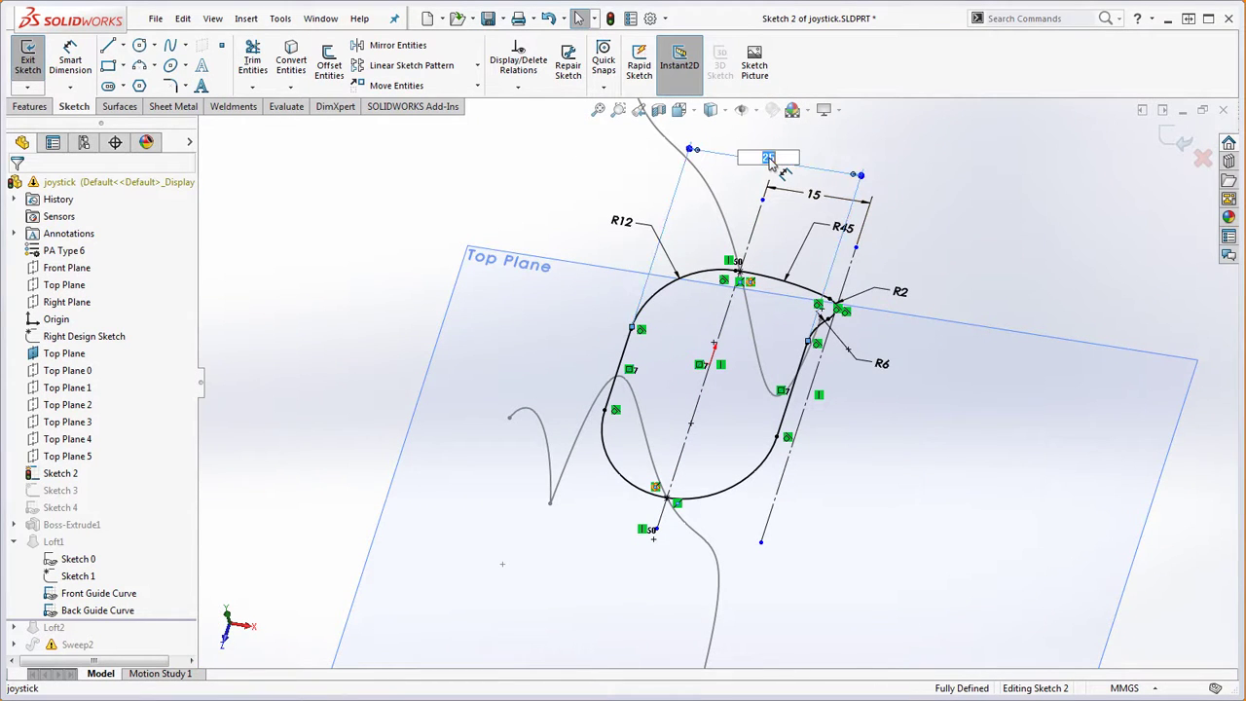
{"action": "type", "text": "27"}
{"action": "key", "text": "Return"}
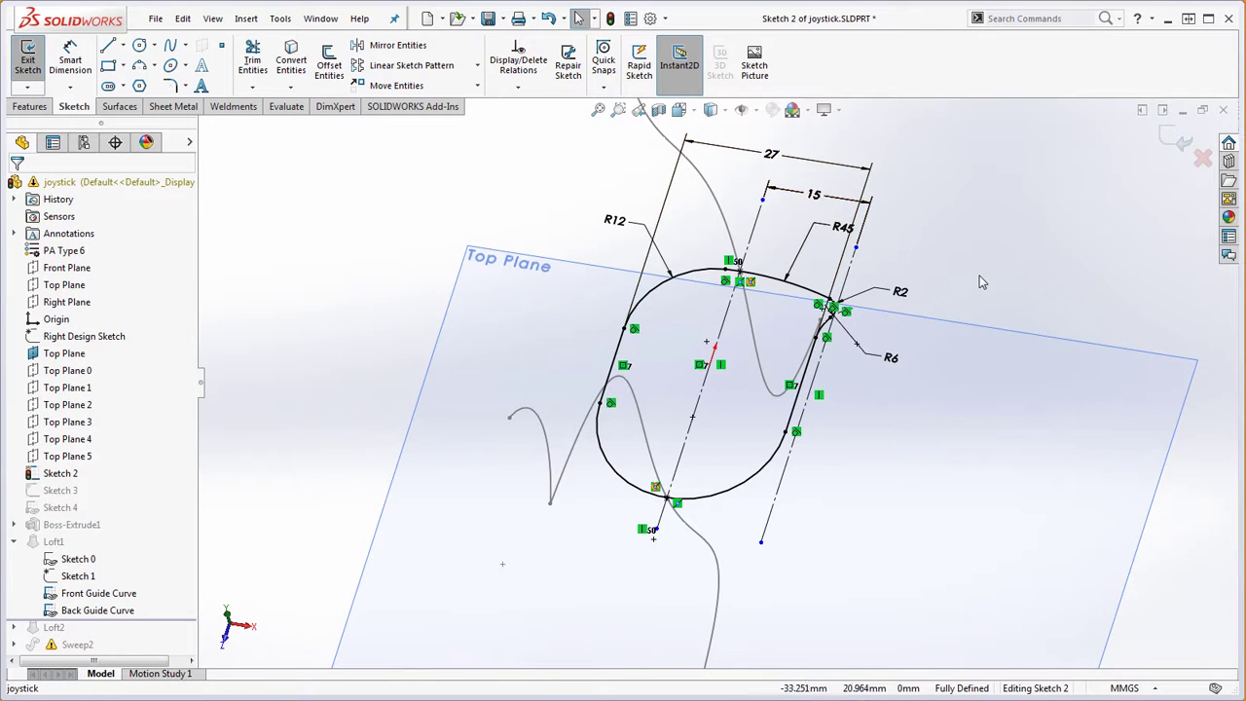
- Switch to the browser to check the centerline offset in the Week 5 sketch profiles PDF, then return to SOLIDWORKS
{"action": "scroll", "coordinate": [979, 272], "scroll_direction": "down", "scroll_amount": 2}
{"action": "scroll", "coordinate": [859, 271], "scroll_direction": "up", "scroll_amount": 3}
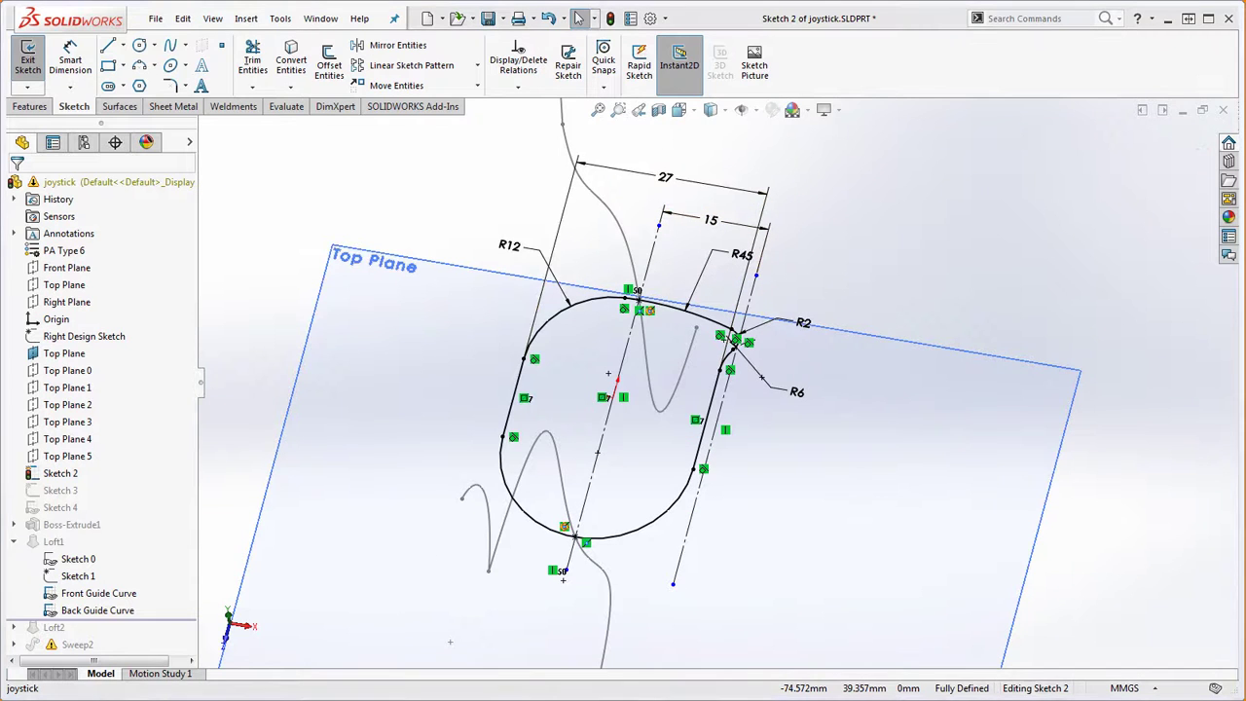
{"action": "key", "text": "alt+Tab"}
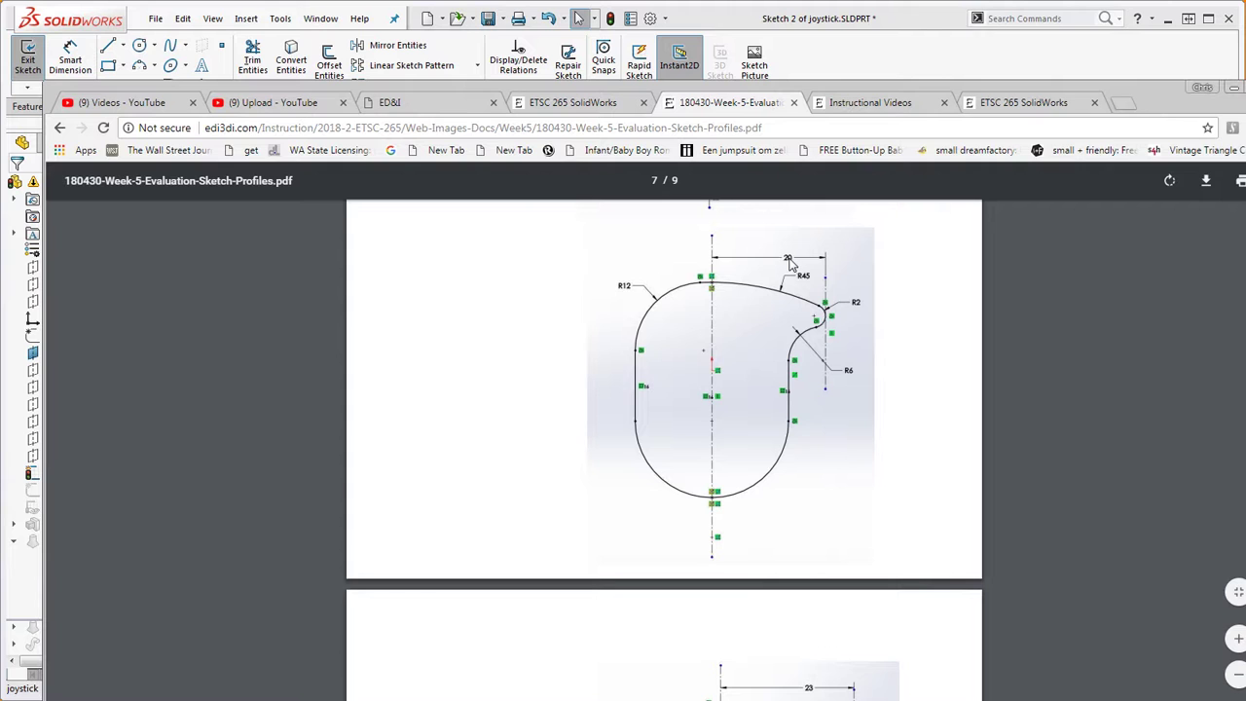
{"action": "left_click_drag", "start_coordinate": [1186, 104], "coordinate": [1245, 156]}
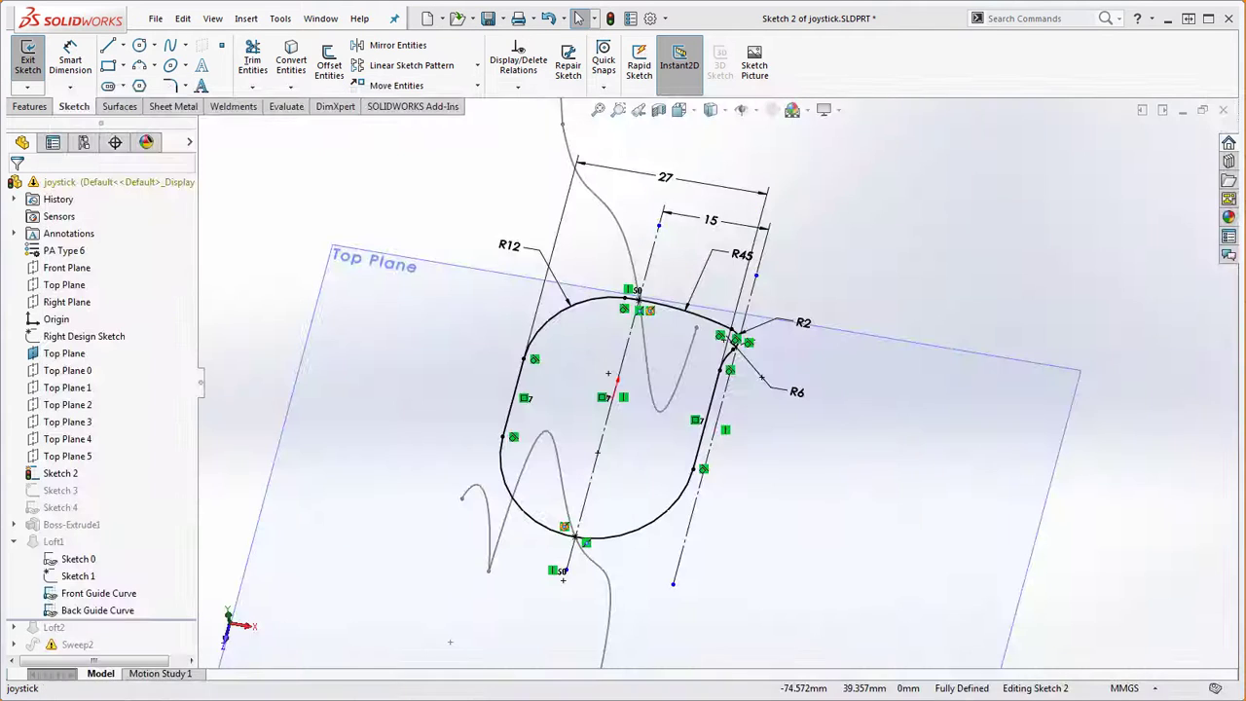
- Set the distance between Sketch 2's two vertical centerlines to 20 mm and rebuild the part
{"action": "double_click", "coordinate": [712, 226]}
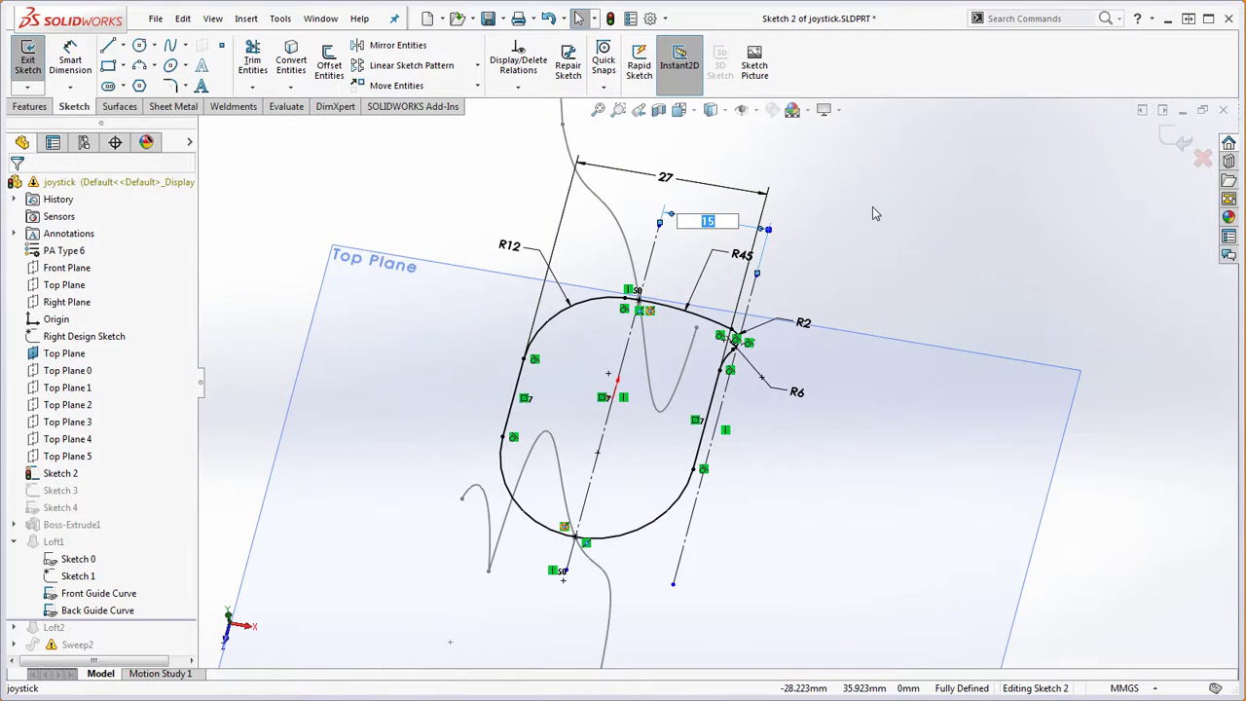
{"action": "type", "text": "20"}
{"action": "key", "text": "Return"}
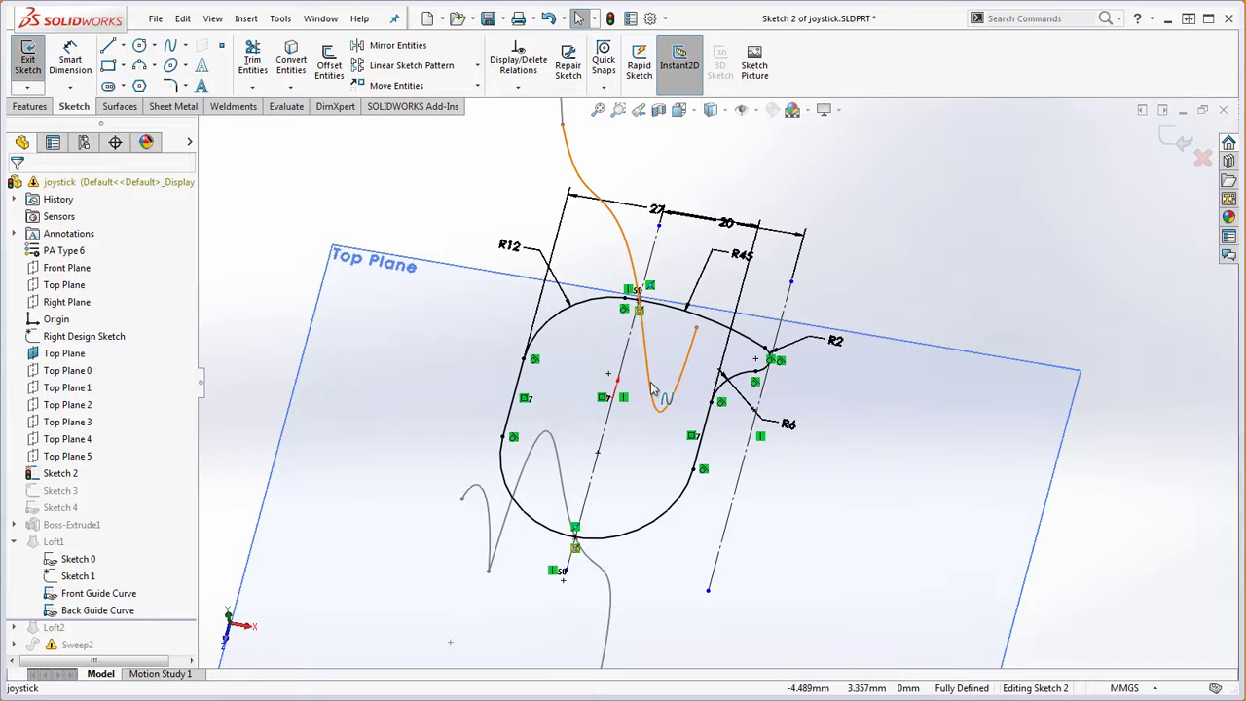
{"action": "scroll", "coordinate": [894, 295], "scroll_direction": "up", "scroll_amount": 2}
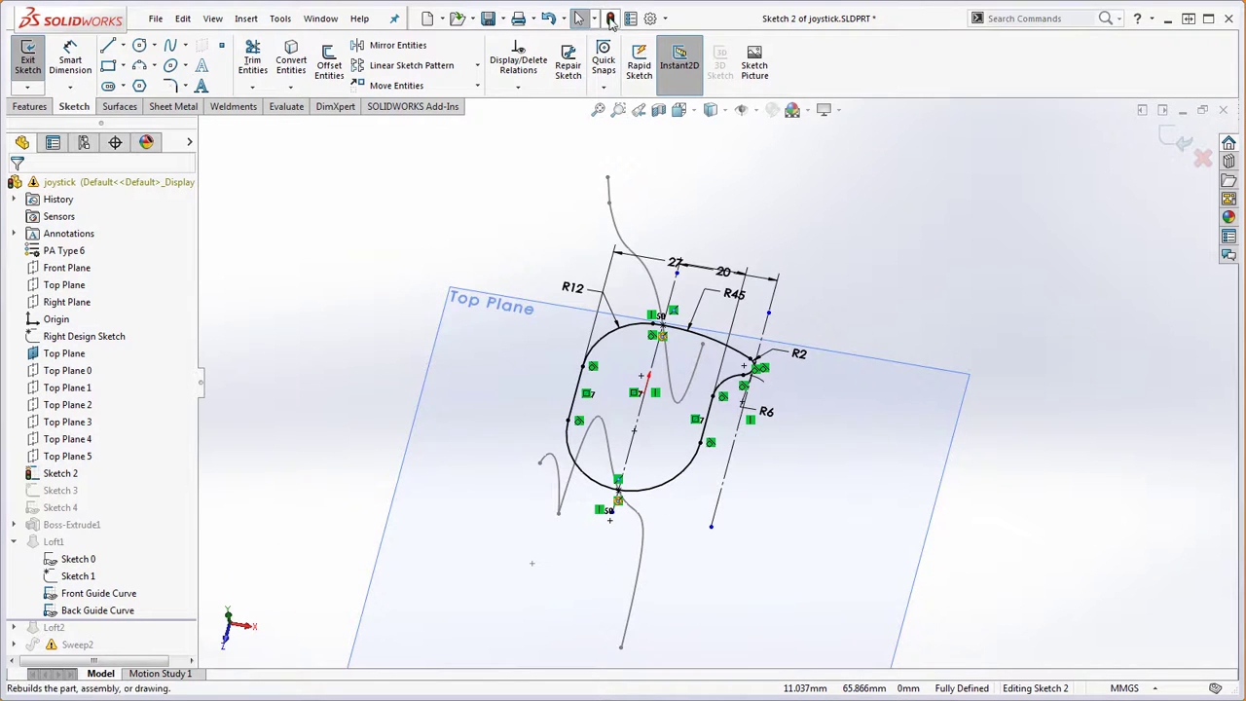
{"action": "left_click", "coordinate": [669, 77]}
{"action": "left_click", "coordinate": [607, 19]}
- Open Sketch 3 for editing and set the width between its straight sides to 27 mm
{"action": "right_click", "coordinate": [67, 490]}
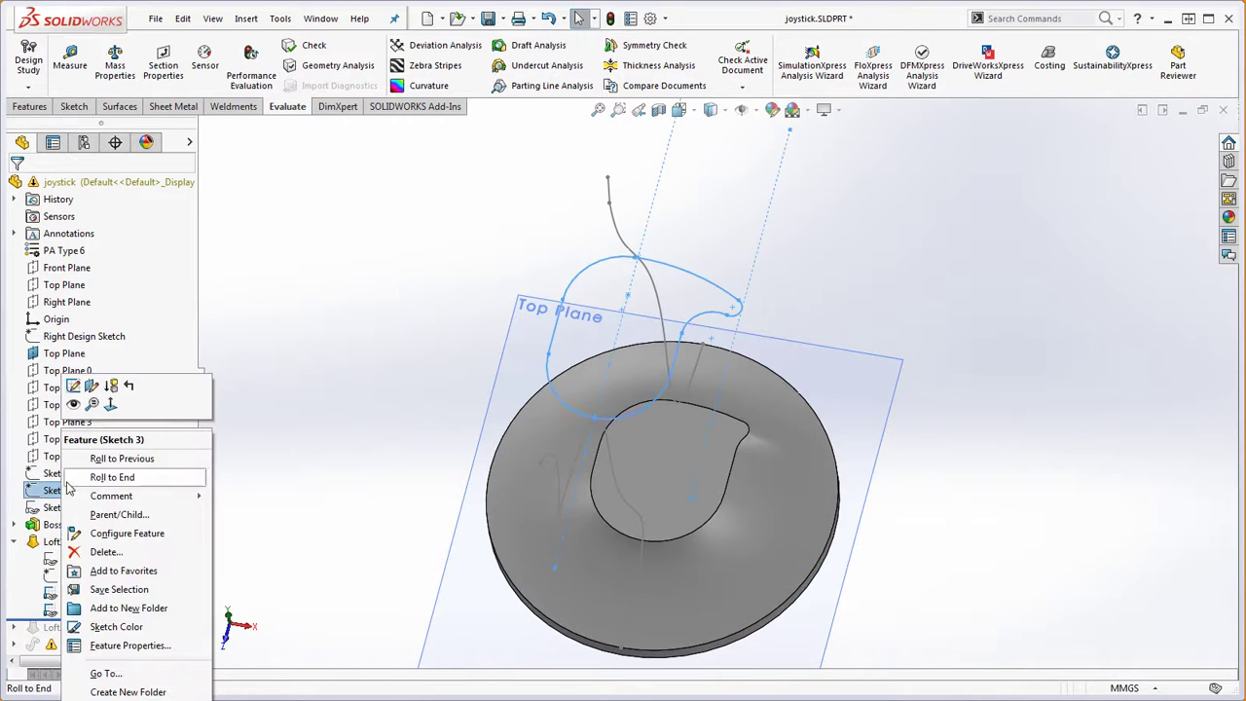
{"action": "left_click", "coordinate": [73, 386]}
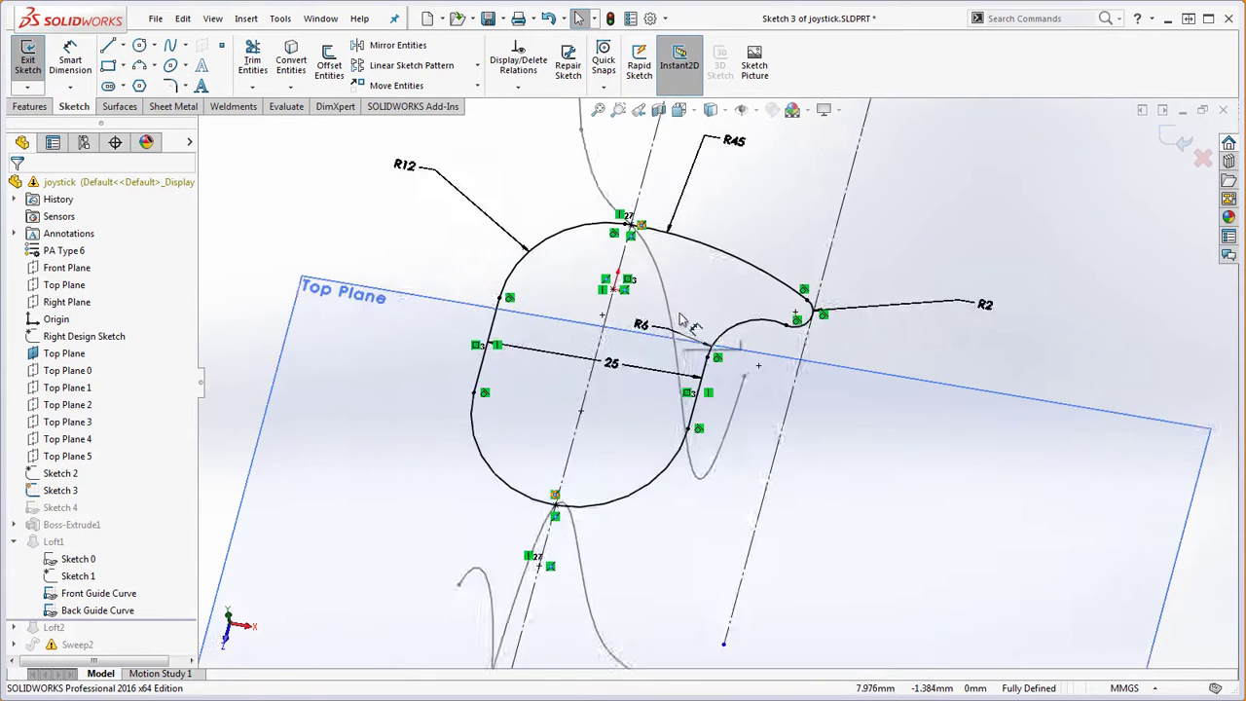
{"action": "scroll", "coordinate": [680, 319], "scroll_direction": "up", "scroll_amount": 3}
{"action": "left_click", "coordinate": [656, 375]}
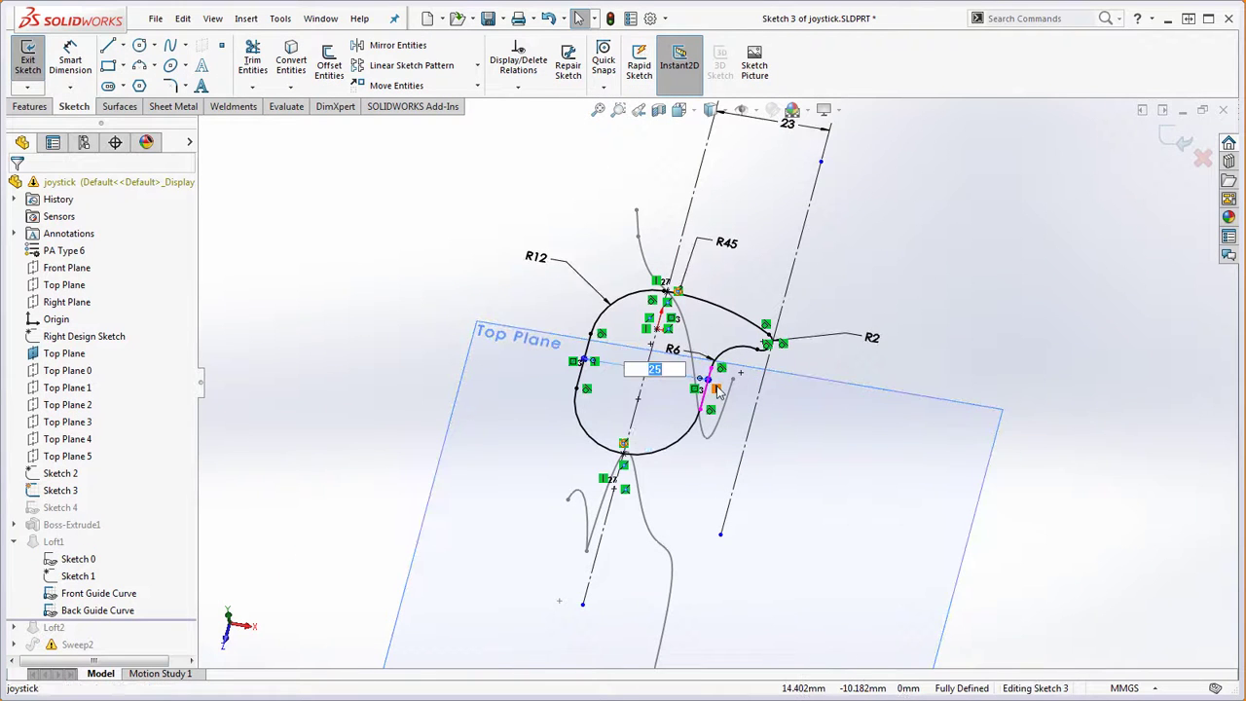
{"action": "type", "text": "27"}
{"action": "key", "text": "Return"}
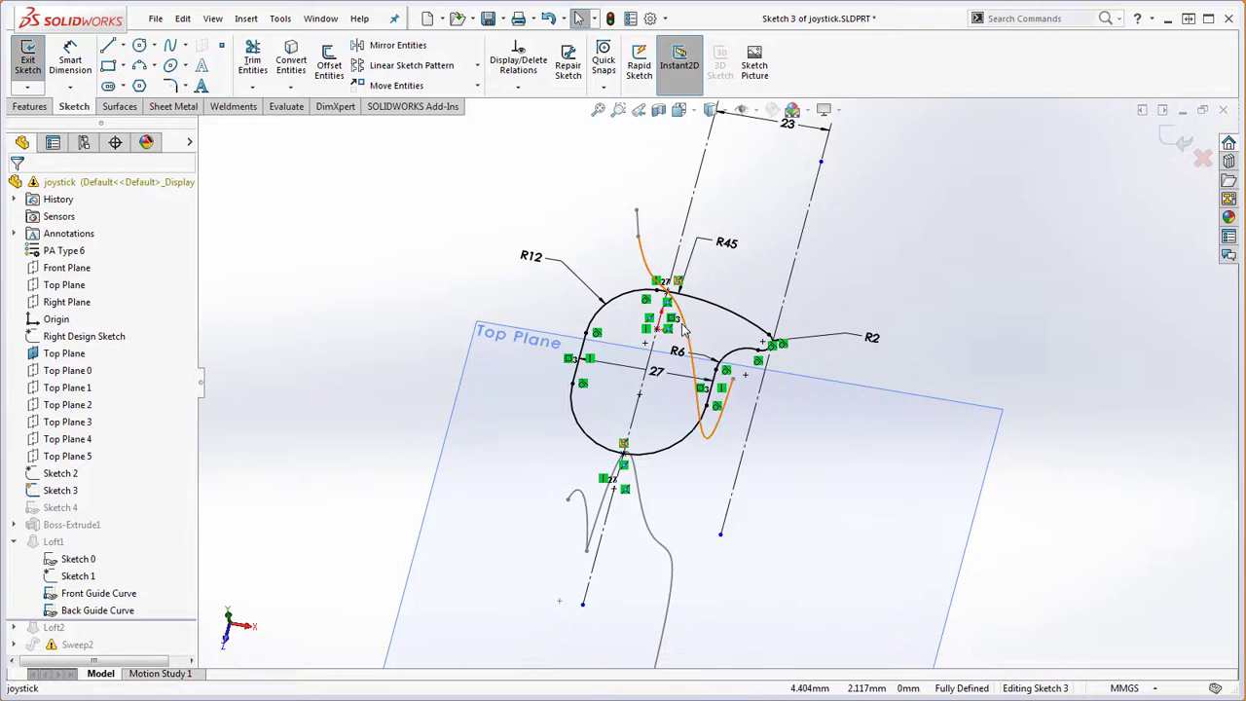
- Remove the redundant coincident relations around Sketch 3's origin and inspect the profile's relations at both guide curves
{"action": "left_click_drag", "start_coordinate": [626, 305], "coordinate": [684, 353]}
{"action": "key", "text": "Escape"}
{"action": "scroll", "coordinate": [689, 345], "scroll_direction": "down", "scroll_amount": 2}
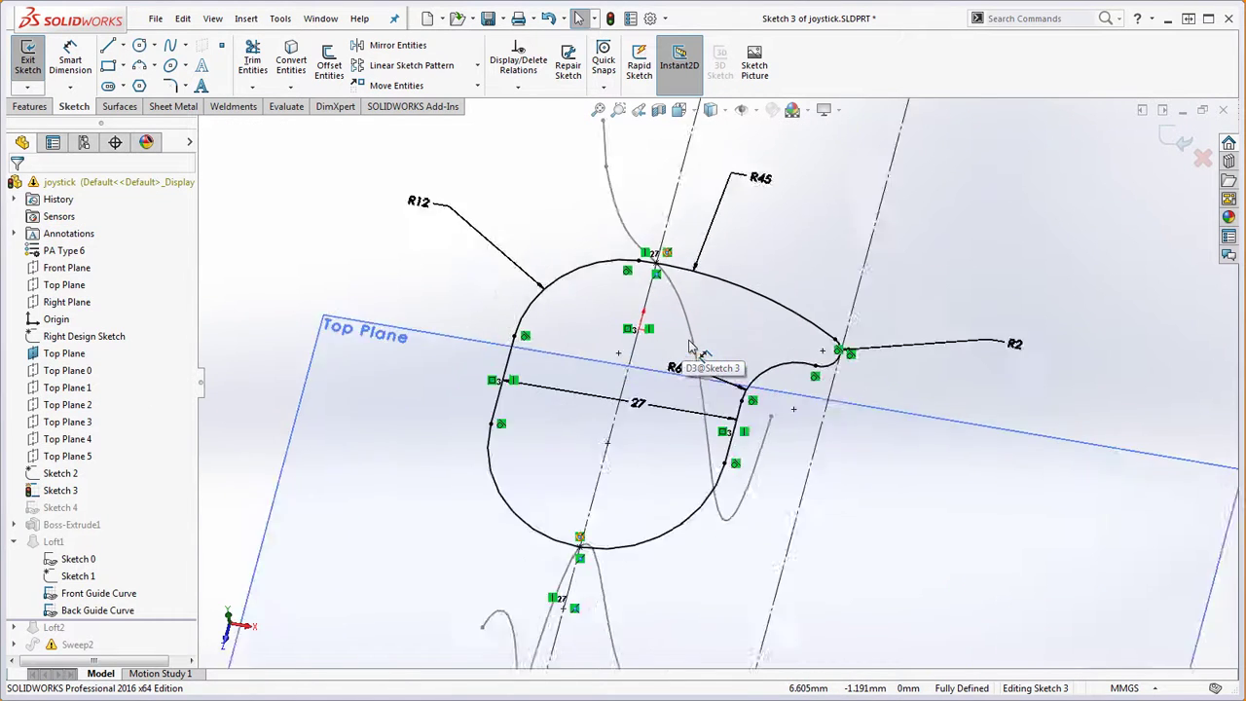
{"action": "scroll", "coordinate": [682, 348], "scroll_direction": "down", "scroll_amount": 2}
{"action": "scroll", "coordinate": [642, 365], "scroll_direction": "down", "scroll_amount": 1}
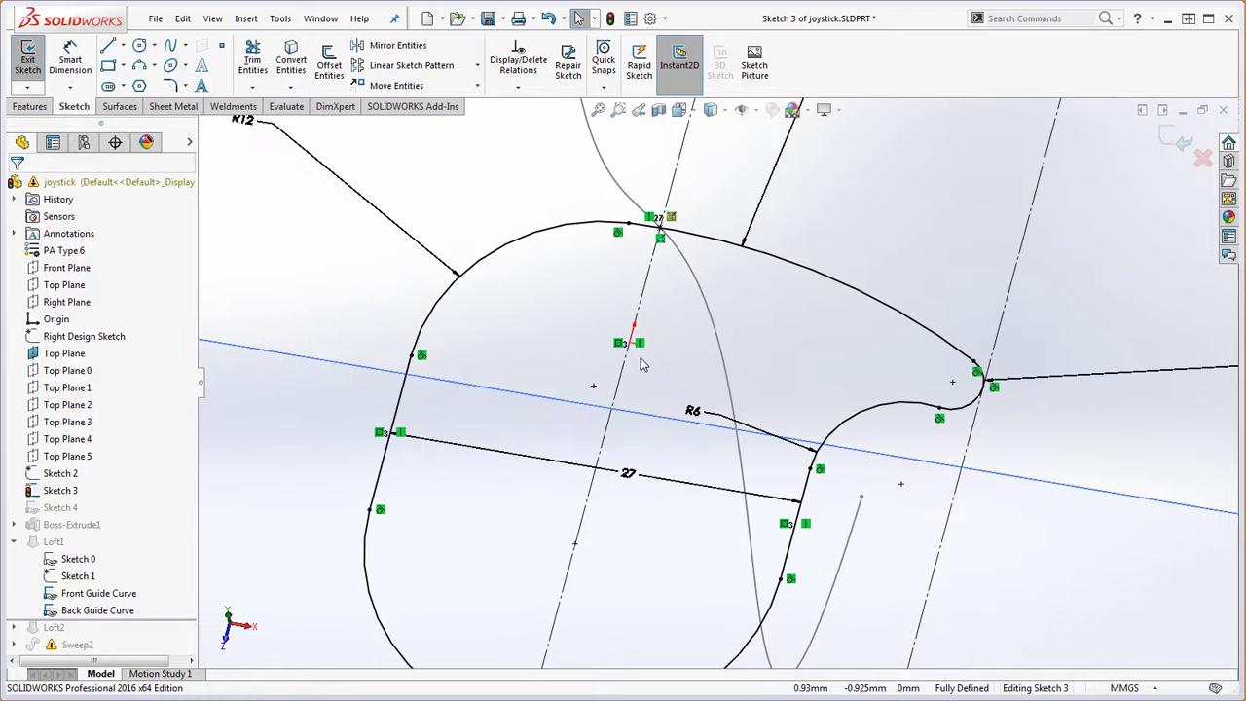
{"action": "scroll", "coordinate": [652, 347], "scroll_direction": "up", "scroll_amount": 3}
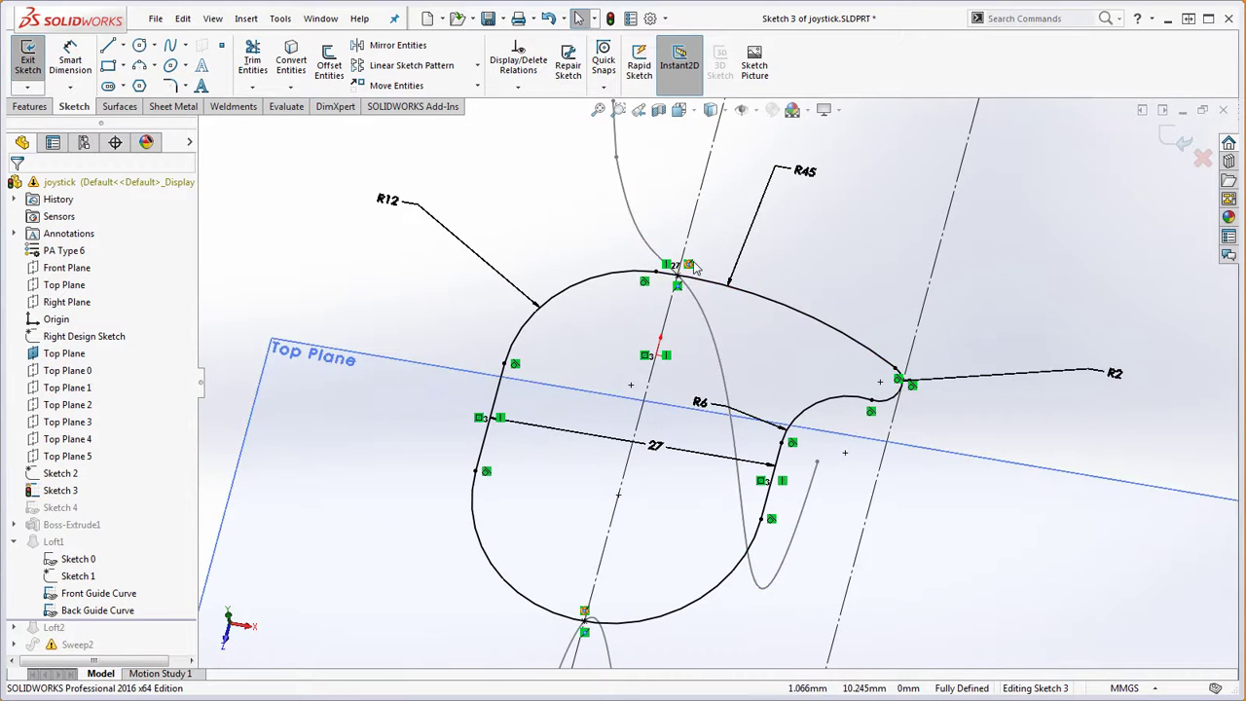
{"action": "scroll", "coordinate": [721, 390], "scroll_direction": "up", "scroll_amount": 3}
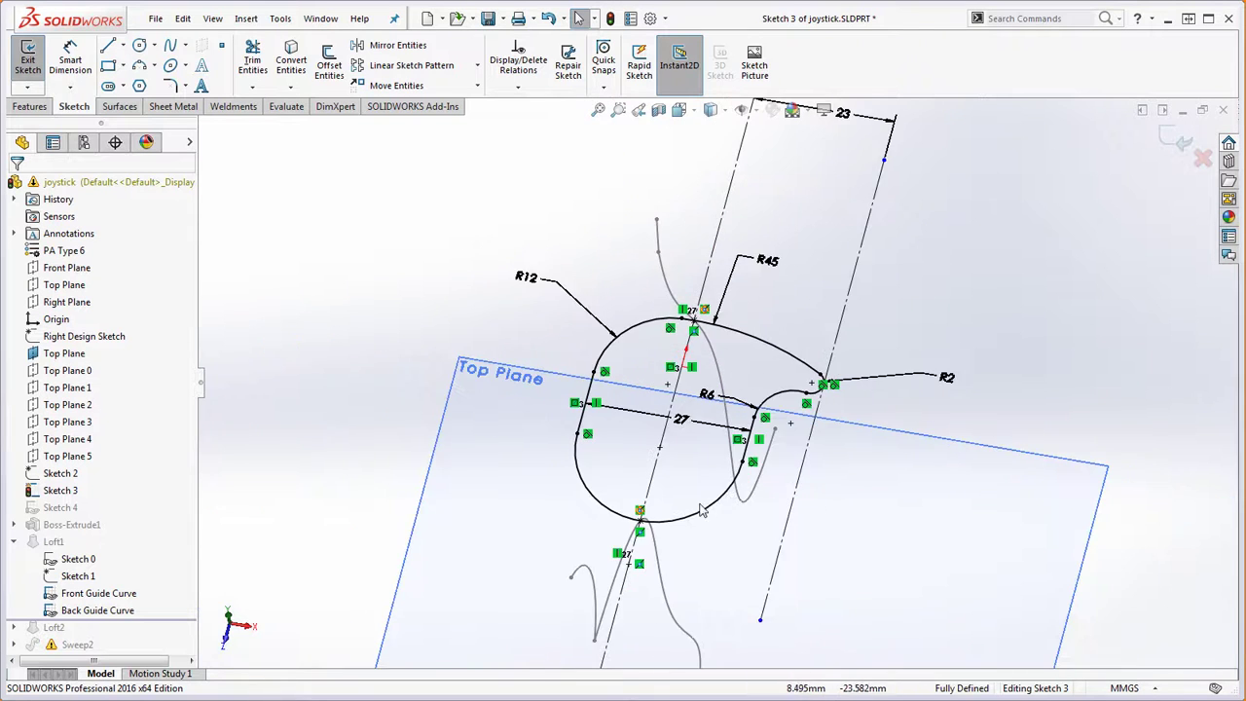
{"action": "scroll", "coordinate": [703, 511], "scroll_direction": "down", "scroll_amount": 3}
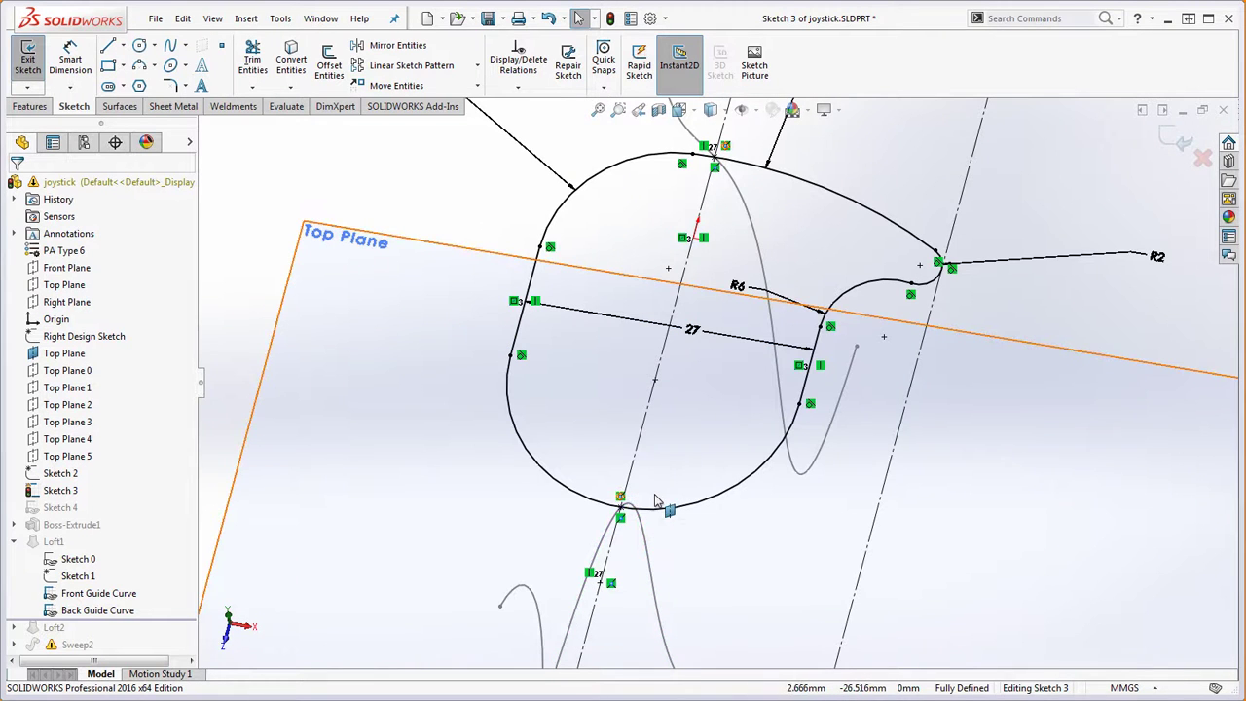
- Reposition the 27 mm width dimension below Sketch 3's profile and rebuild the part to leave the sketch
{"action": "scroll", "coordinate": [638, 502], "scroll_direction": "up", "scroll_amount": 3}
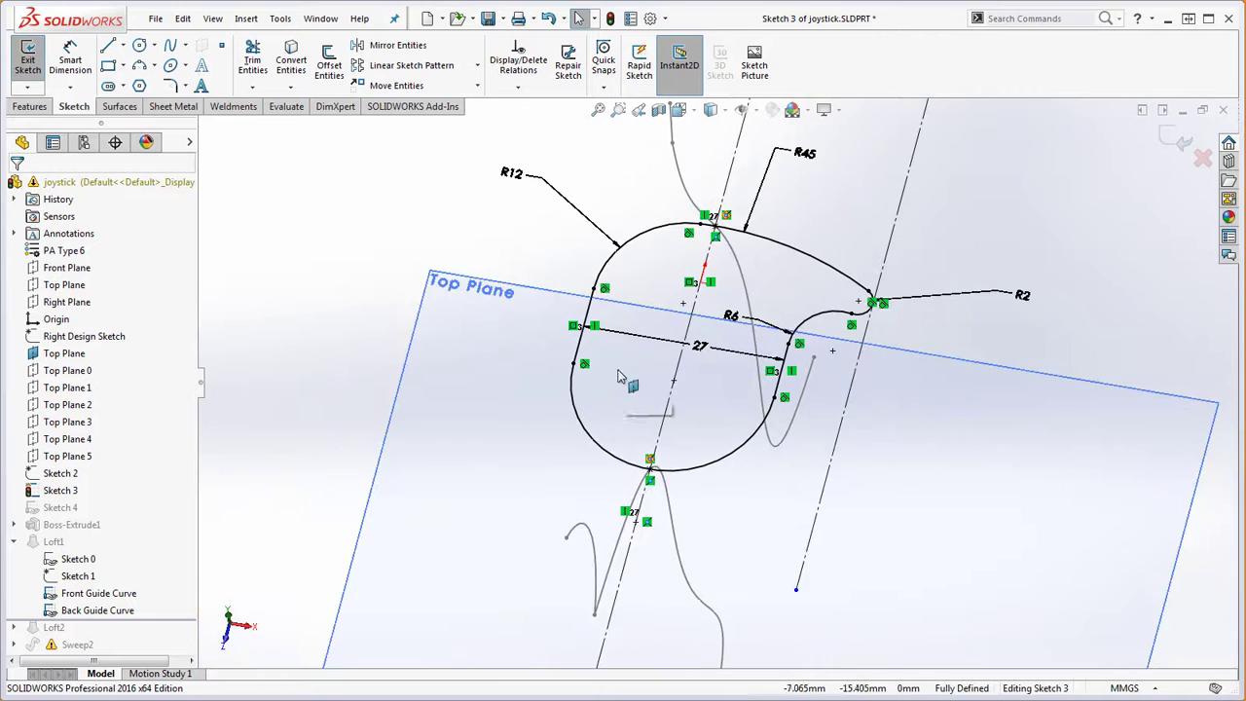
{"action": "scroll", "coordinate": [618, 376], "scroll_direction": "down", "scroll_amount": 3}
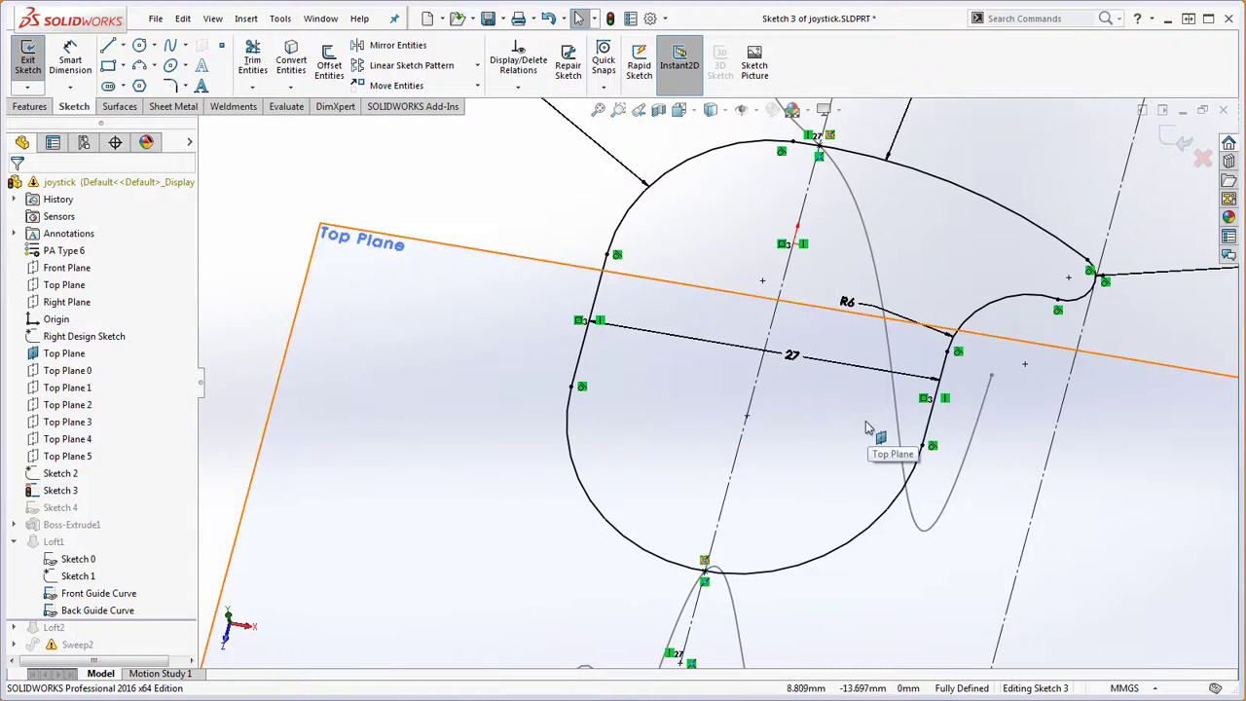
{"action": "scroll", "coordinate": [870, 428], "scroll_direction": "up", "scroll_amount": 5}
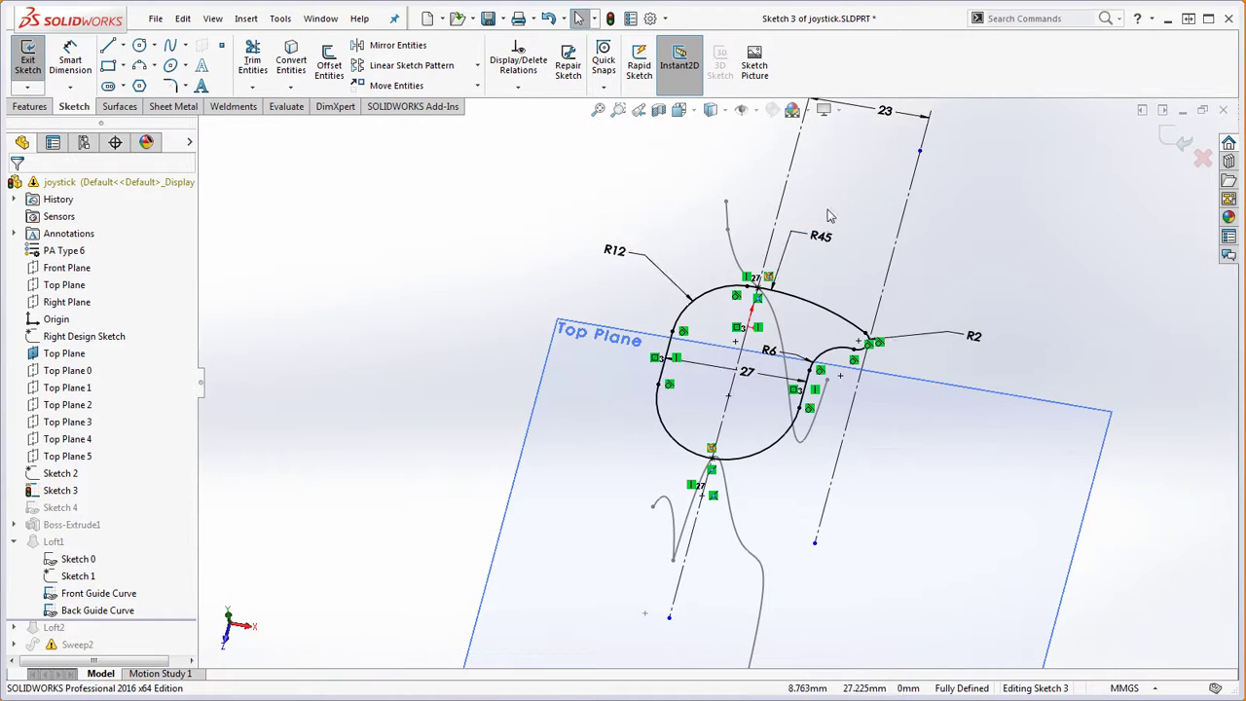
{"action": "left_click_drag", "start_coordinate": [747, 372], "coordinate": [697, 544]}
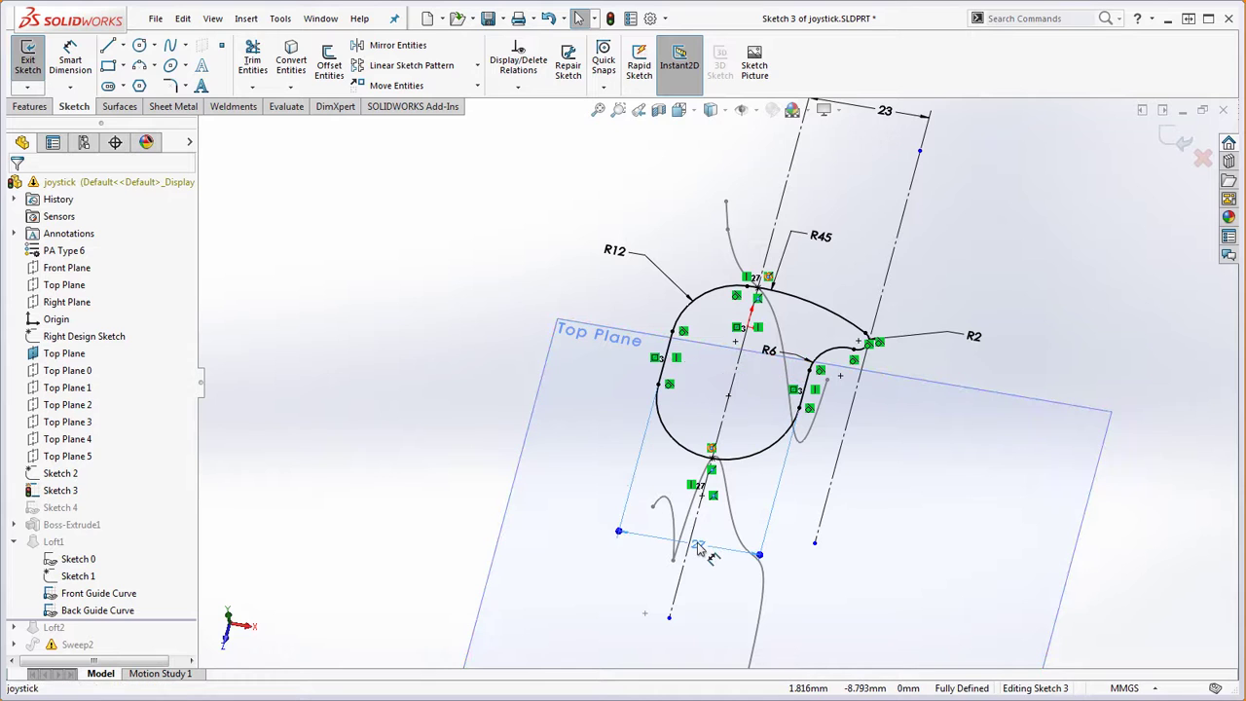
{"action": "left_click", "coordinate": [1012, 306]}
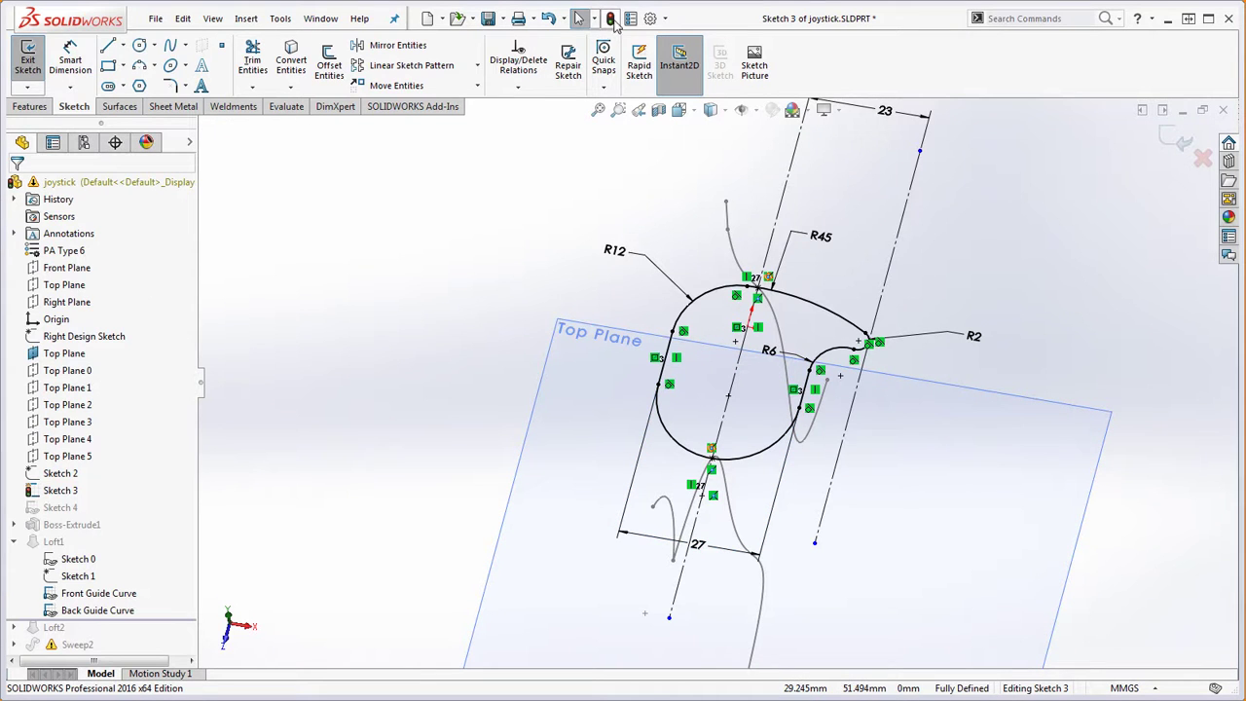
{"action": "left_click", "coordinate": [612, 19]}
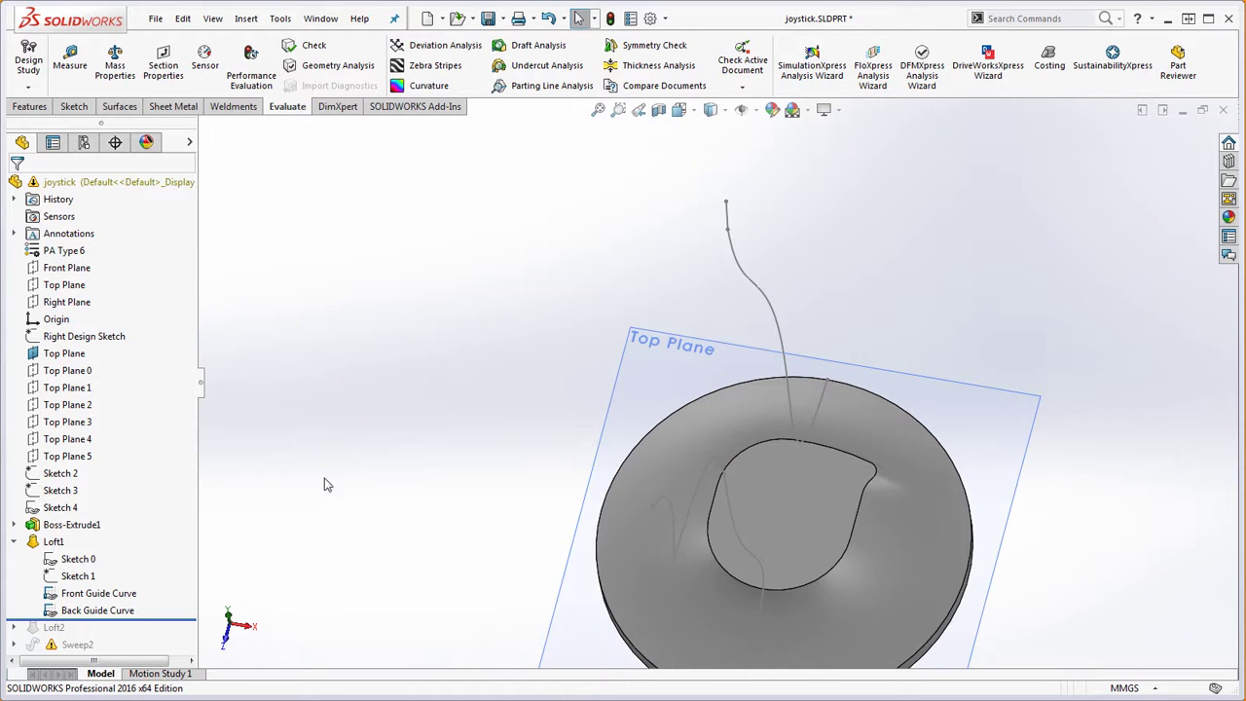
- Evaluate the base's mass properties and compare them with Step 10 in the browser's 05-Joy-Stick PDF, then return to SOLIDWORKS
{"action": "scroll", "coordinate": [411, 534], "scroll_direction": "down", "scroll_amount": 3}
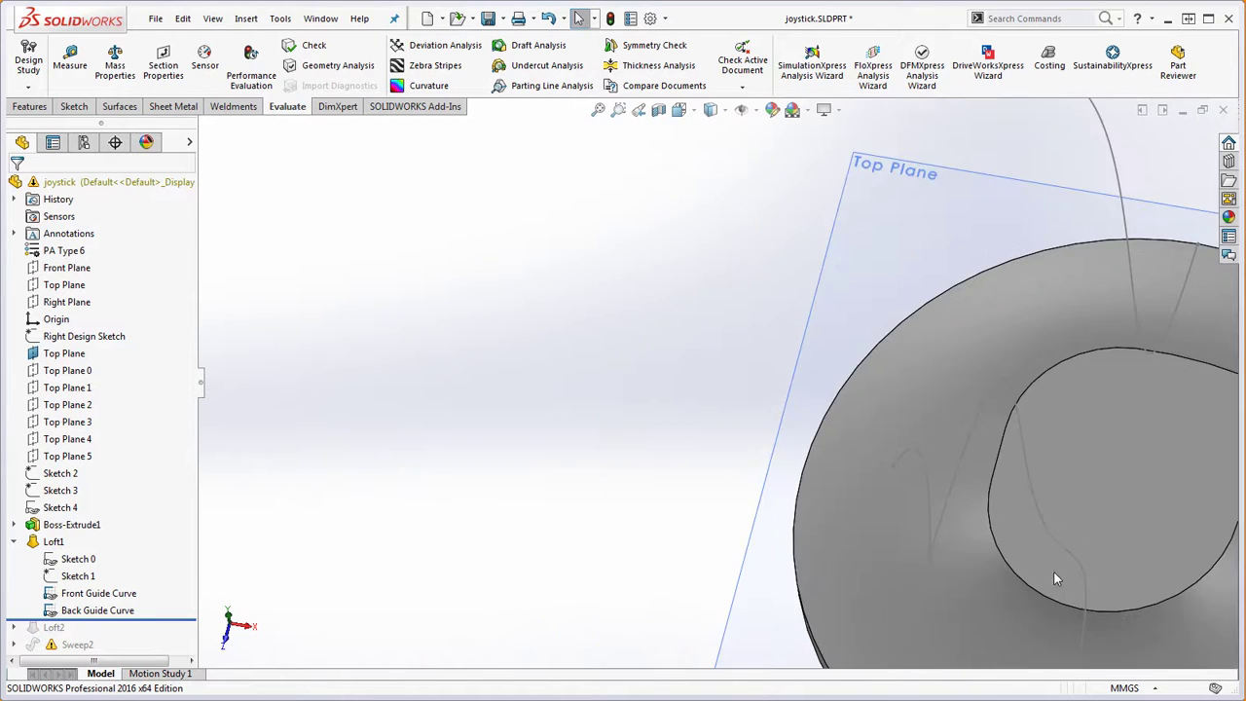
{"action": "scroll", "coordinate": [1054, 578], "scroll_direction": "up", "scroll_amount": 5}
{"action": "middle_click_drag", "start_coordinate": [1011, 548], "coordinate": [795, 395]}
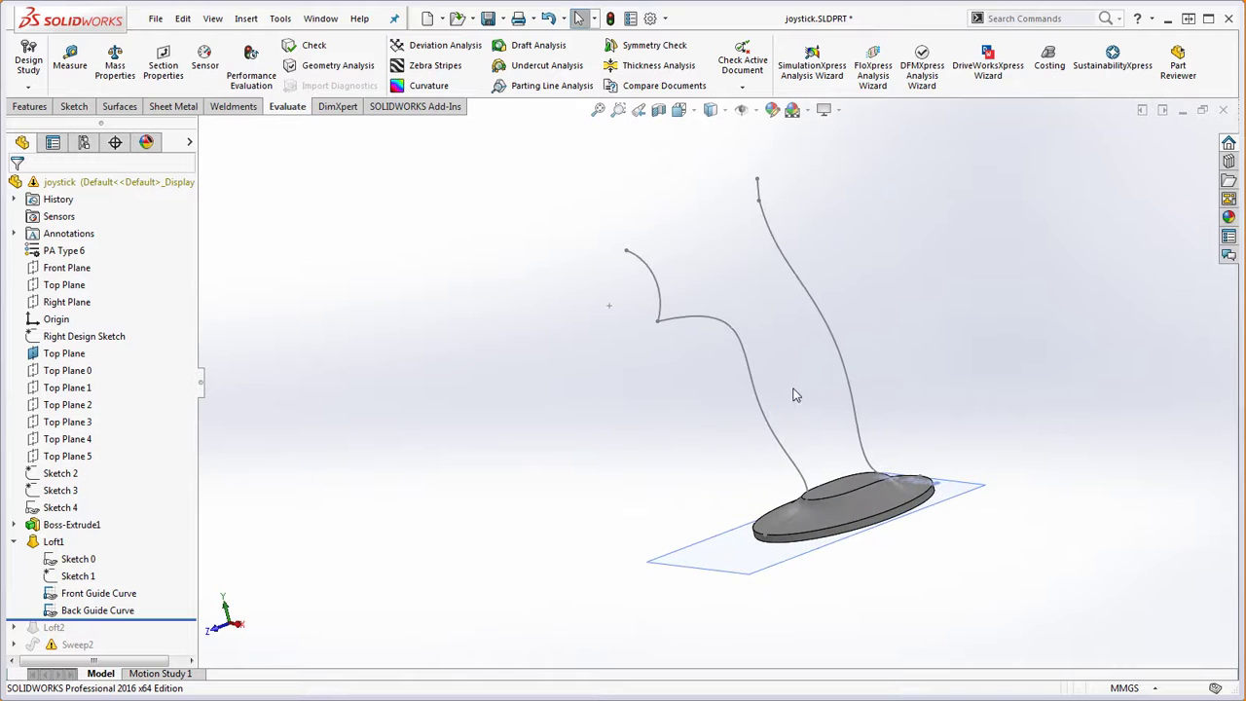
{"action": "left_click", "coordinate": [115, 60]}
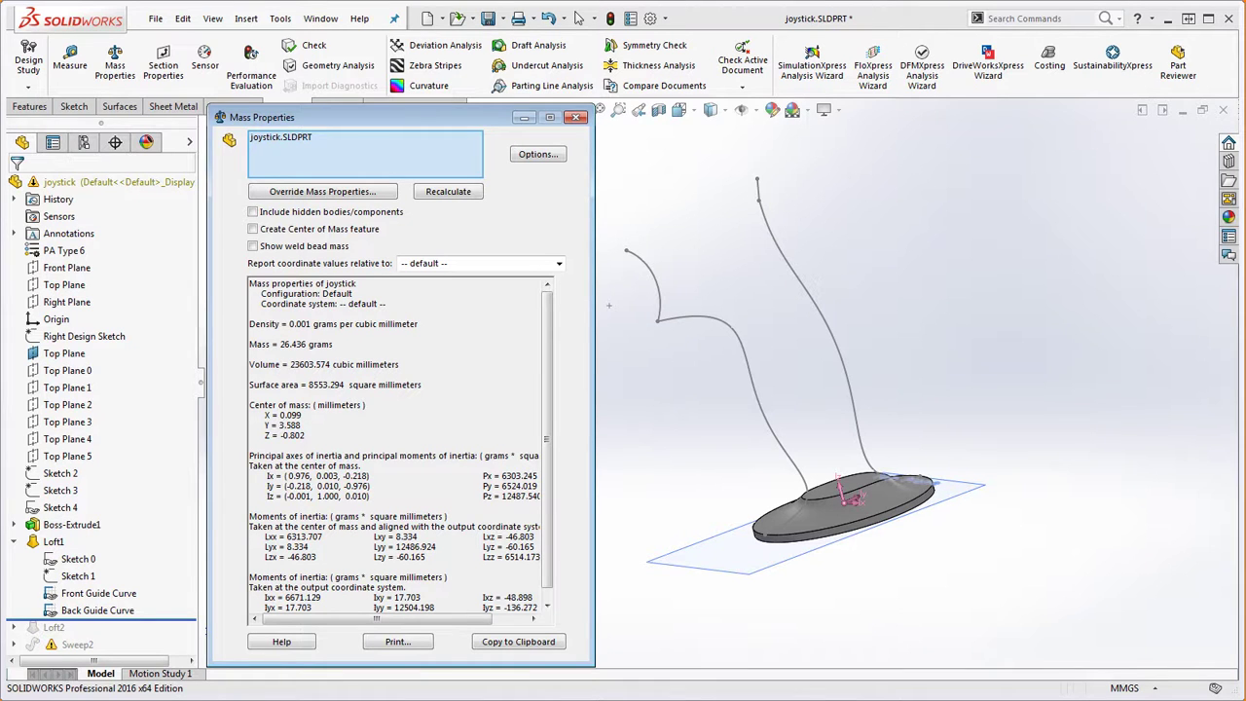
{"action": "key", "text": "alt+Tab"}
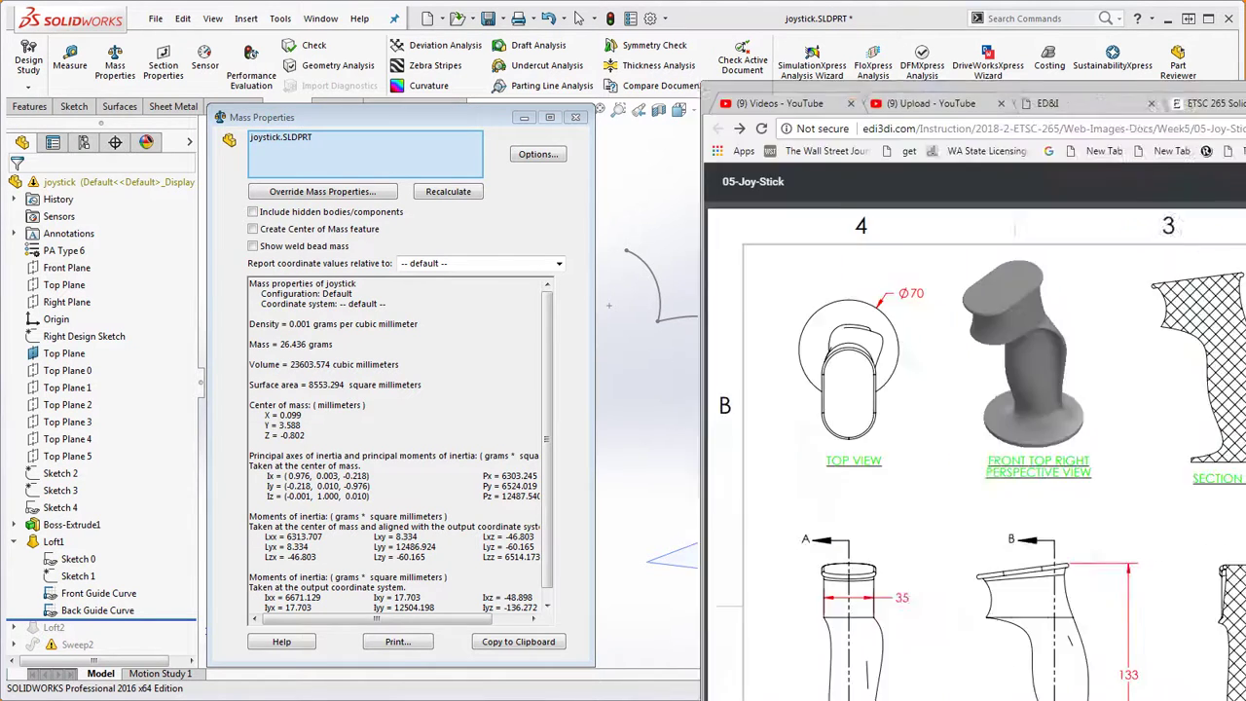
{"action": "left_click_drag", "start_coordinate": [343, 124], "coordinate": [151, 122]}
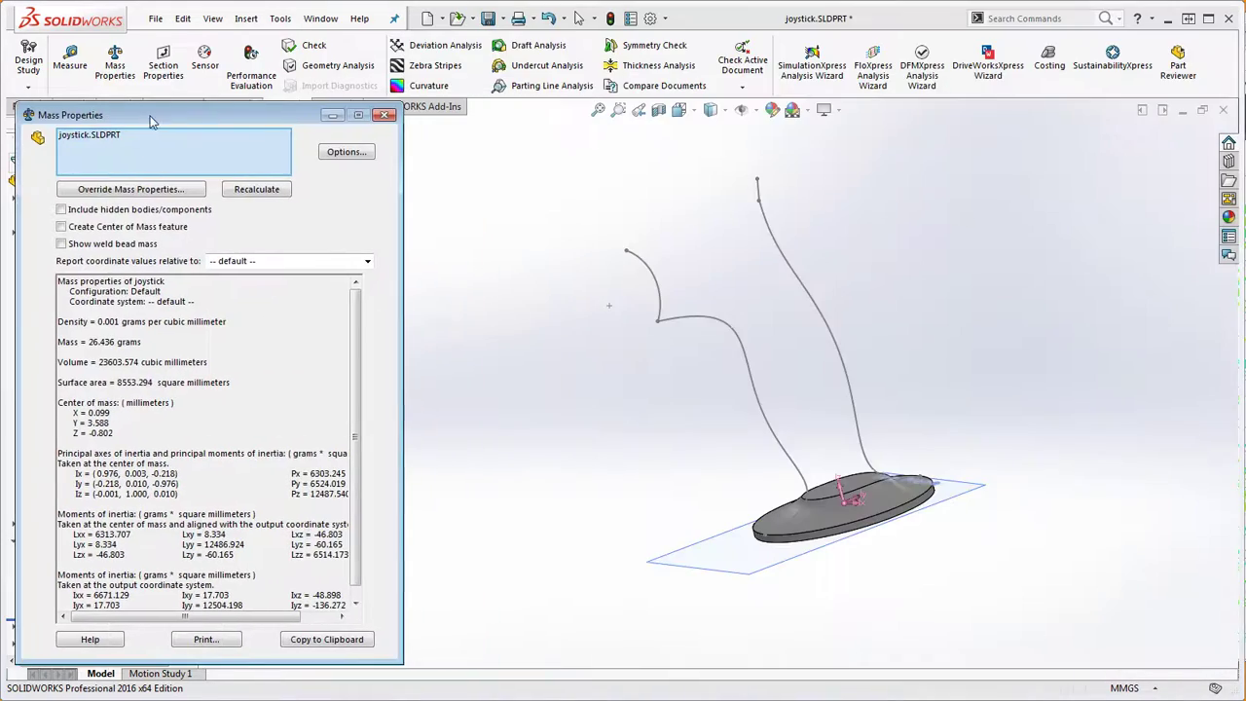
{"action": "key", "text": "alt+Tab"}
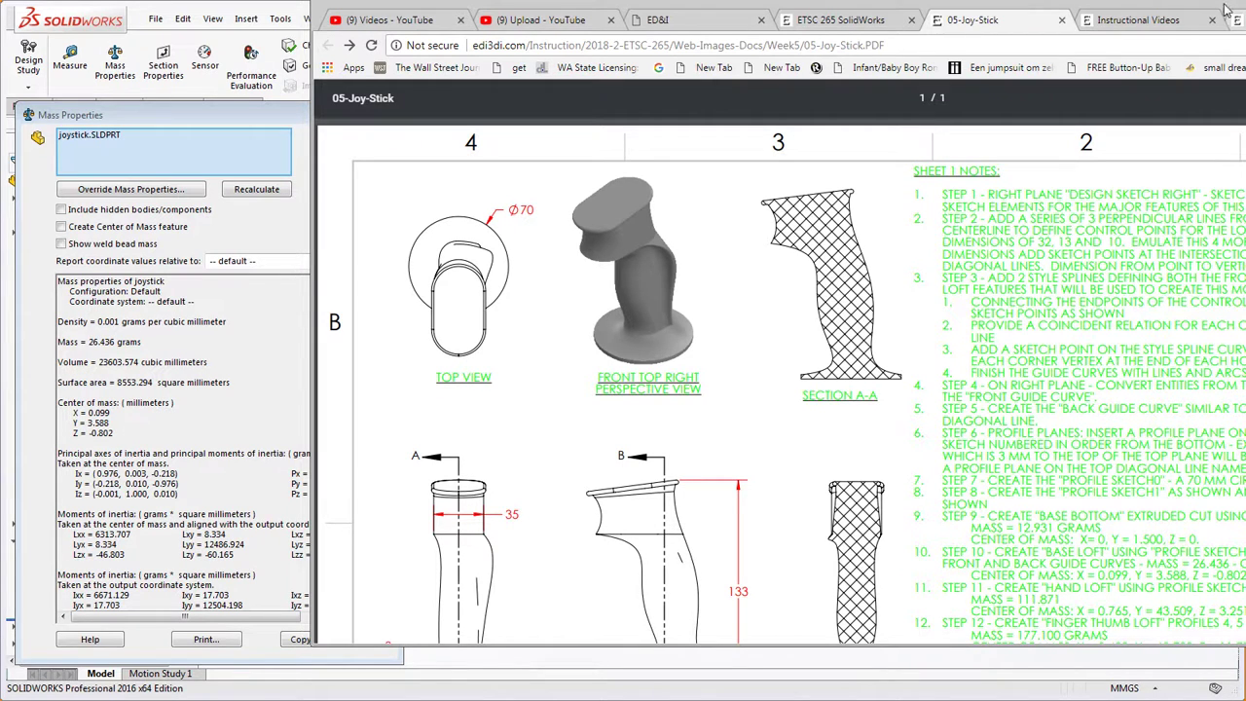
{"action": "left_click_drag", "start_coordinate": [1227, 9], "coordinate": [1245, 78]}
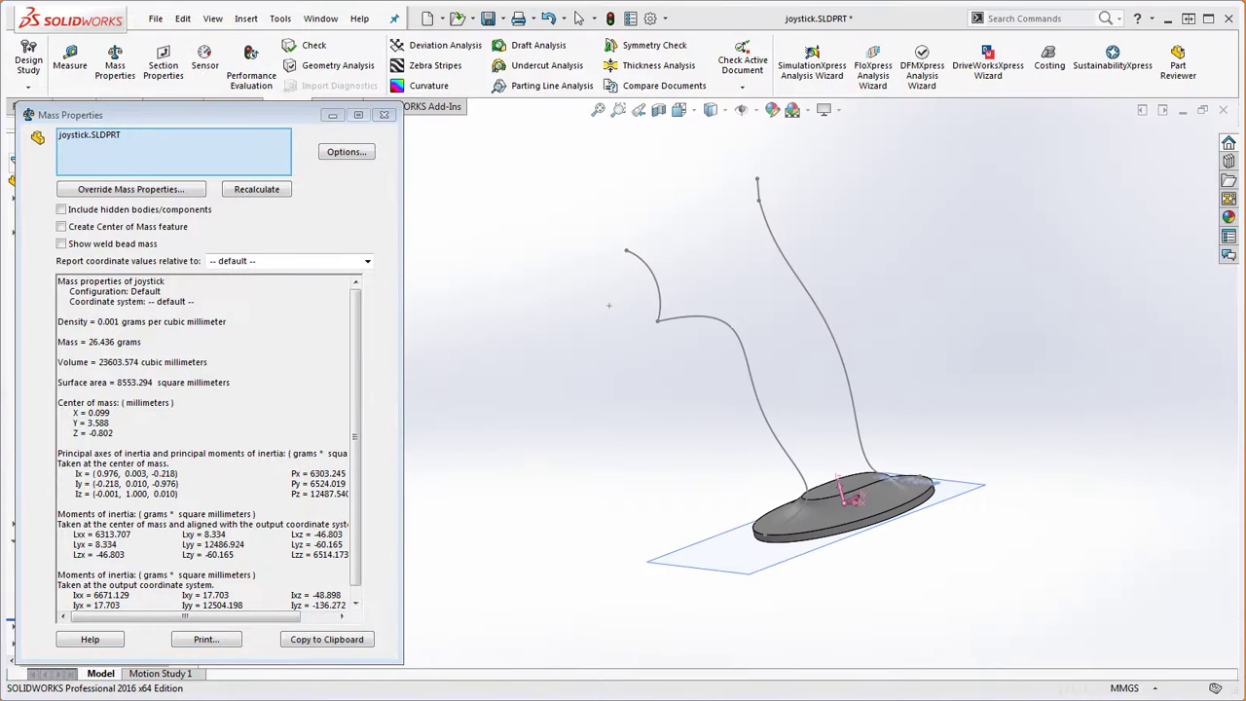
{"action": "left_click", "coordinate": [384, 115]}
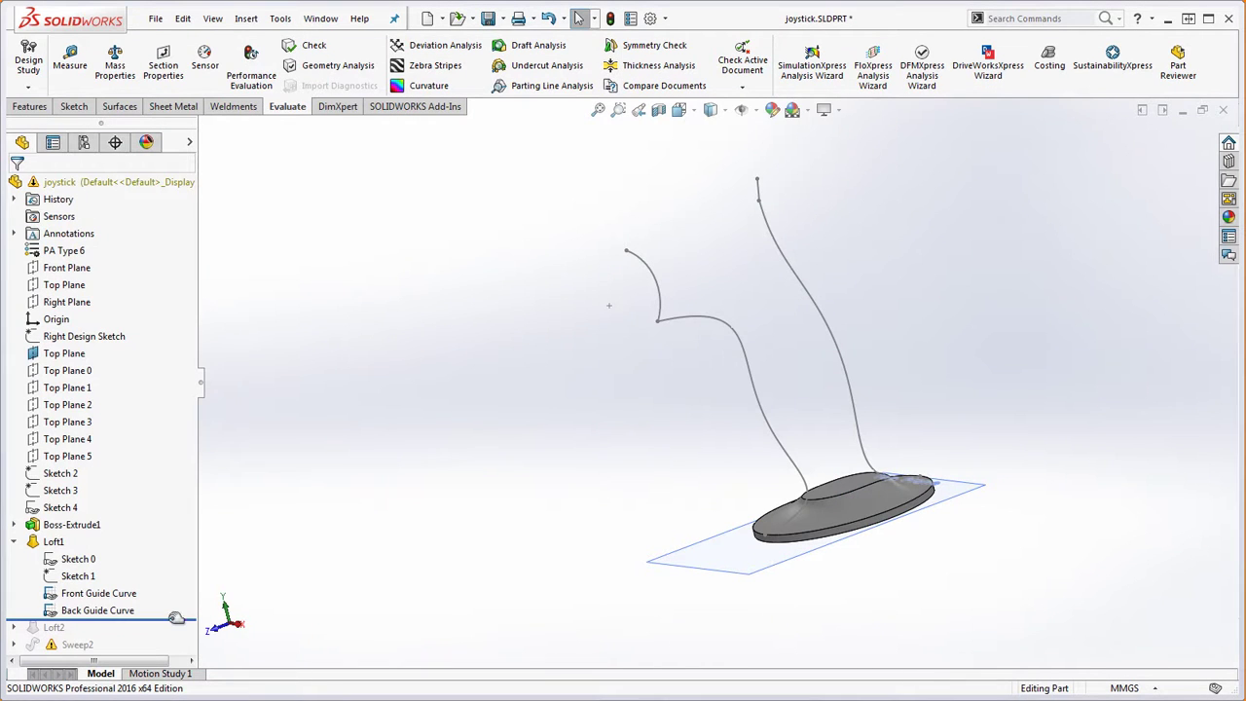
{"action": "left_click_drag", "start_coordinate": [176, 619], "coordinate": [167, 643]}
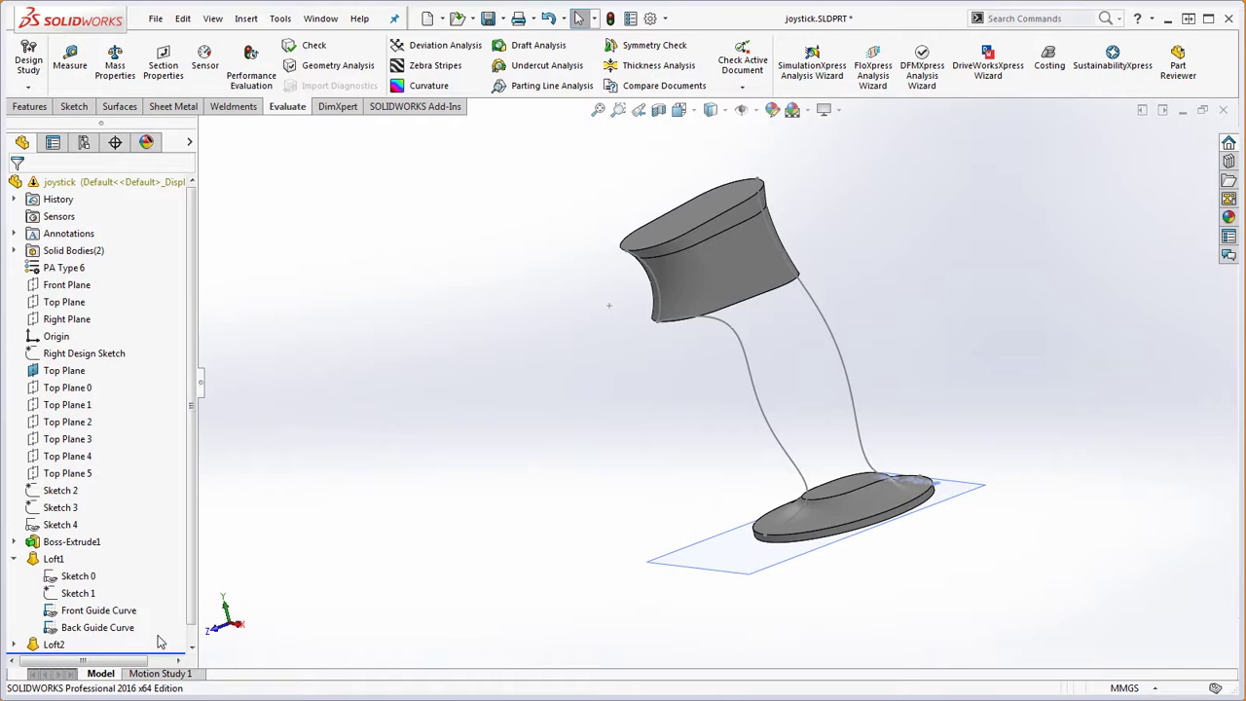
{"action": "left_click", "coordinate": [174, 660]}
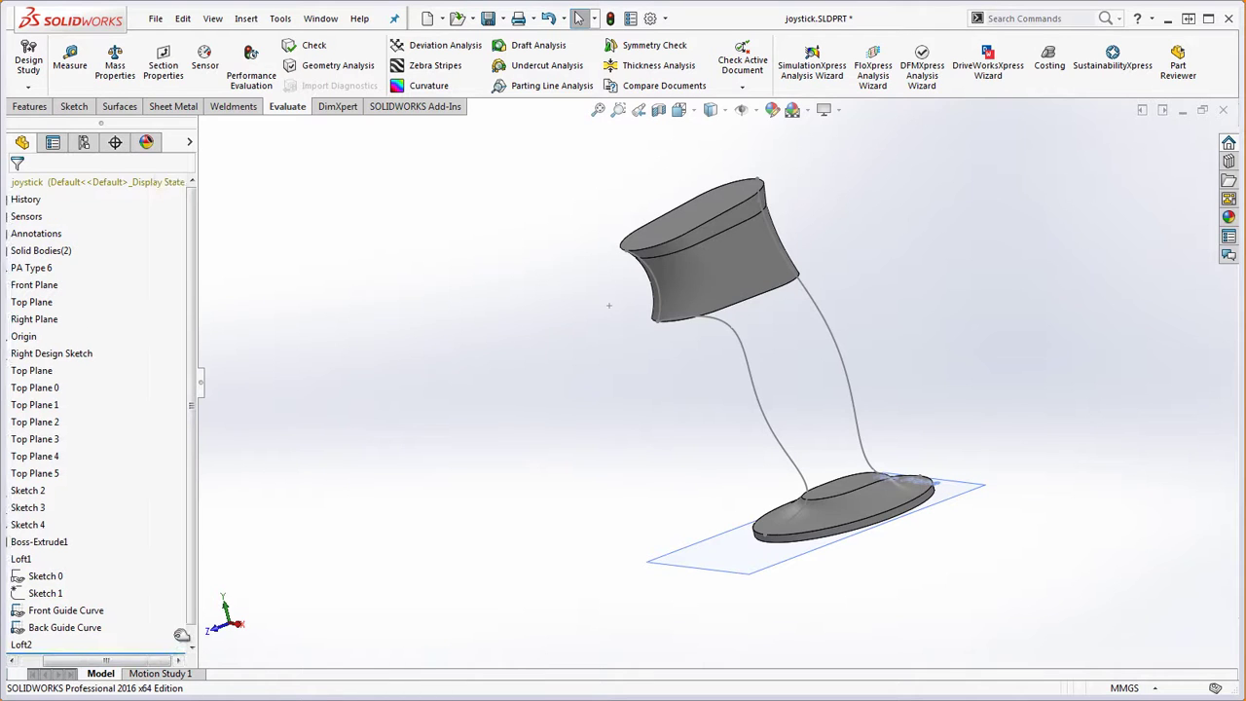
{"action": "left_click_drag", "start_coordinate": [170, 661], "coordinate": [167, 621]}
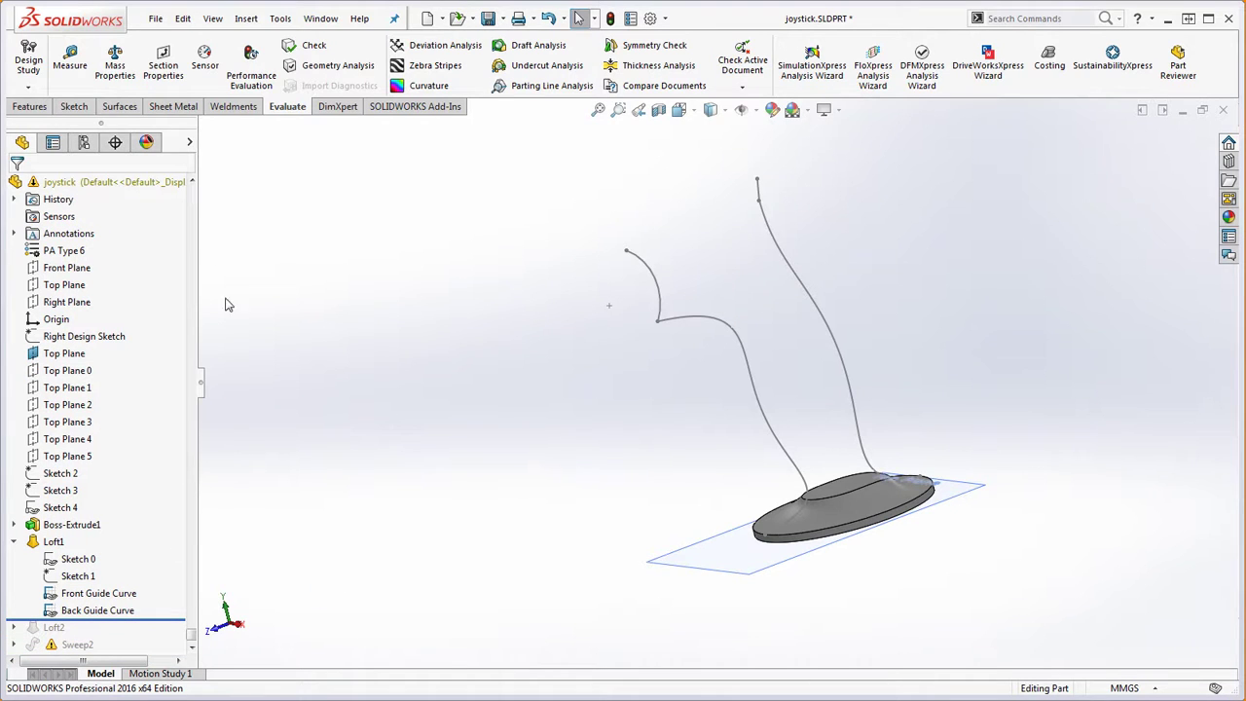
- Start a Lofted Boss/Base with Sketch 1, Sketch 2, Sketch 3 and Sketch 4 as its profiles, in that order
{"action": "left_click", "coordinate": [28, 110]}
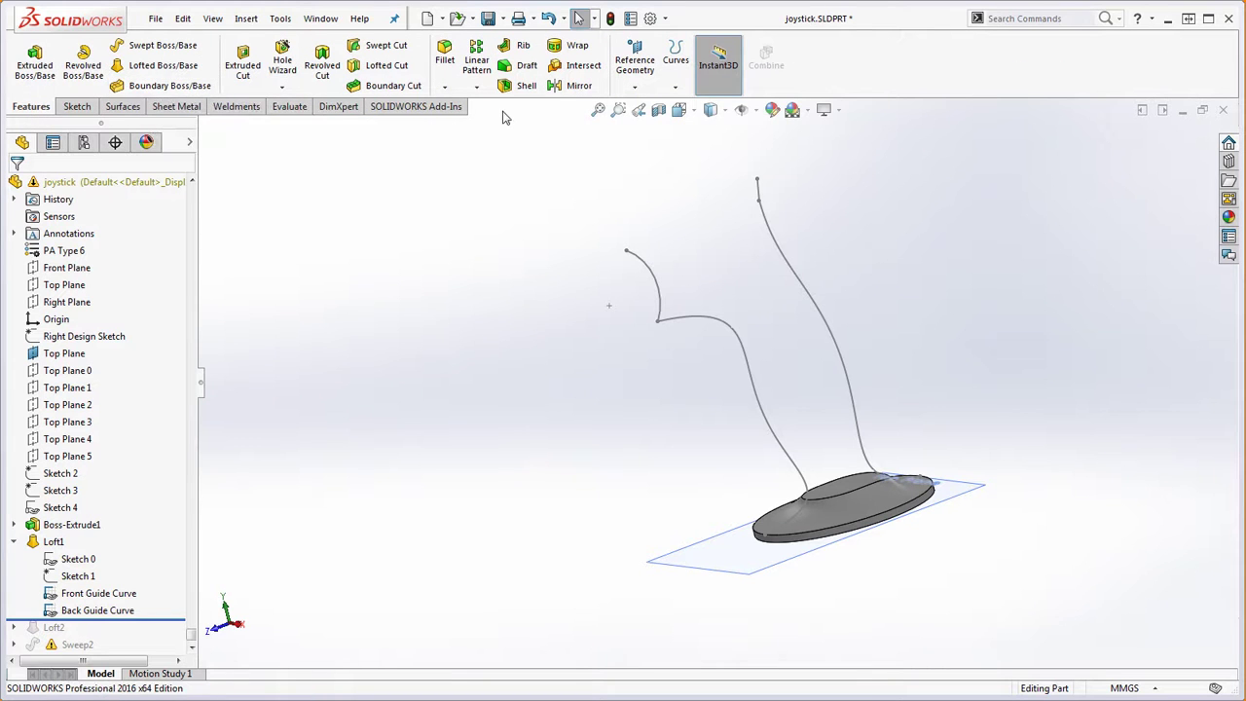
{"action": "left_click", "coordinate": [148, 65]}
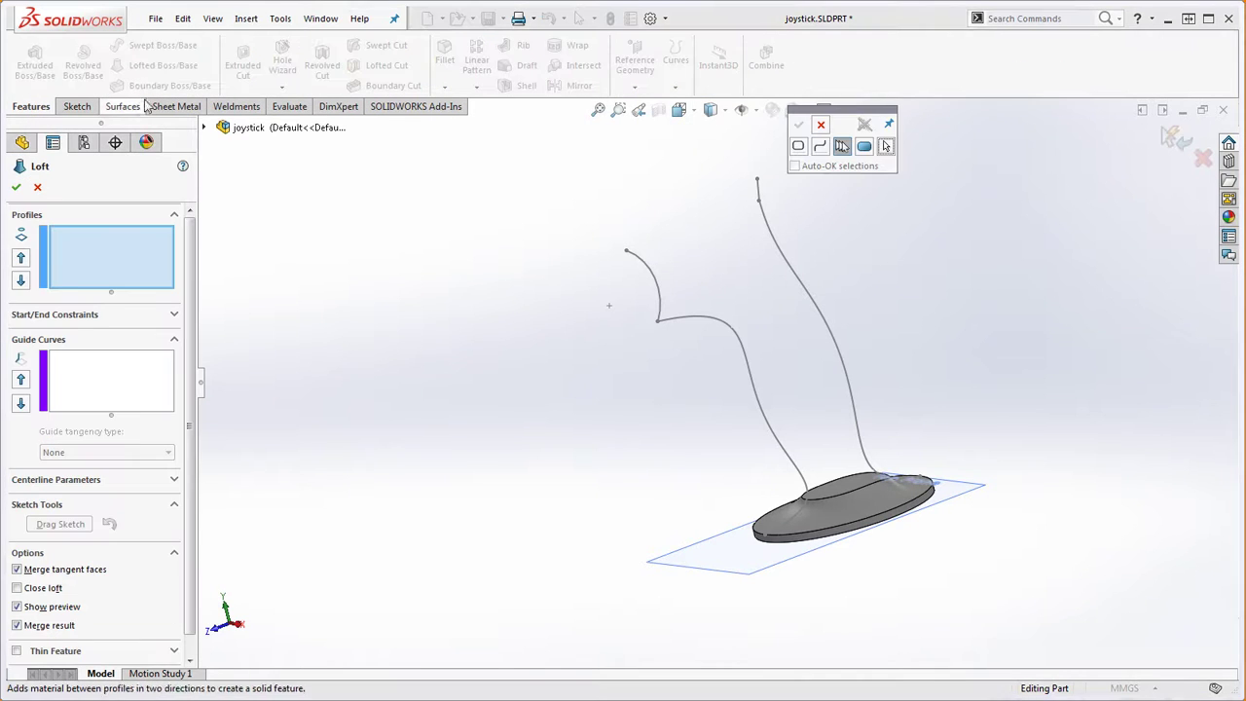
{"action": "left_click_drag", "start_coordinate": [857, 112], "coordinate": [316, 175]}
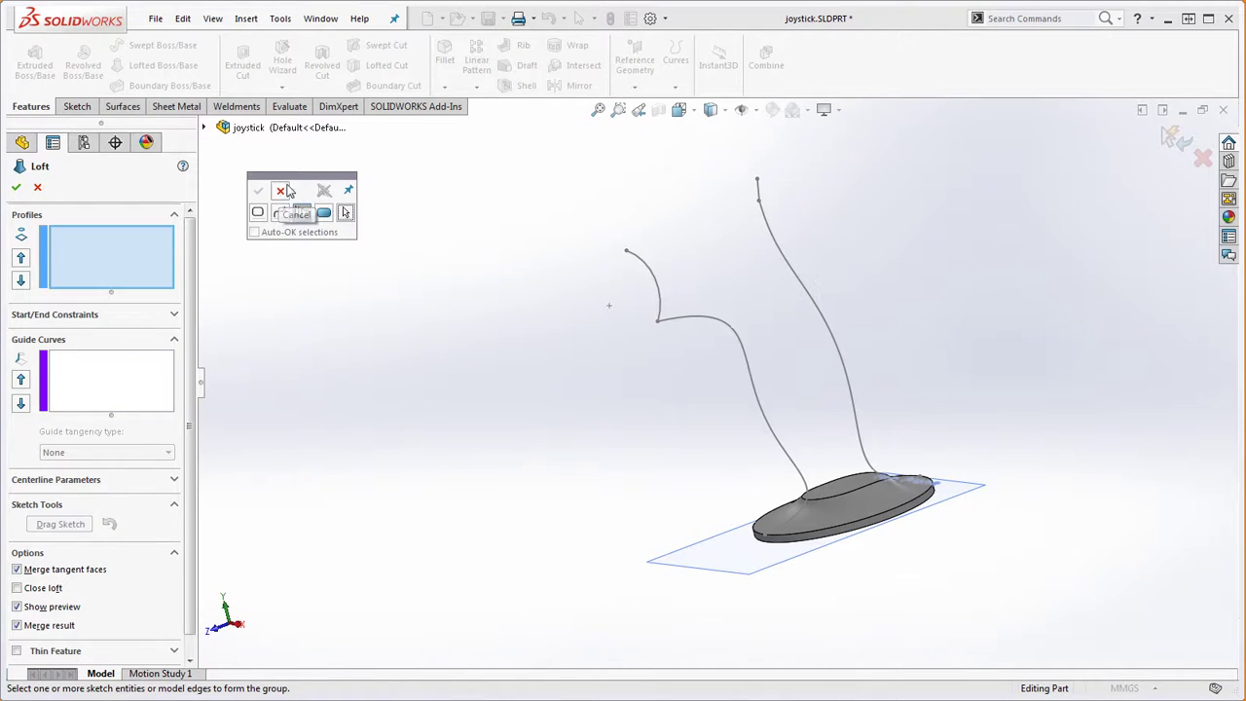
{"action": "left_click", "coordinate": [280, 192]}
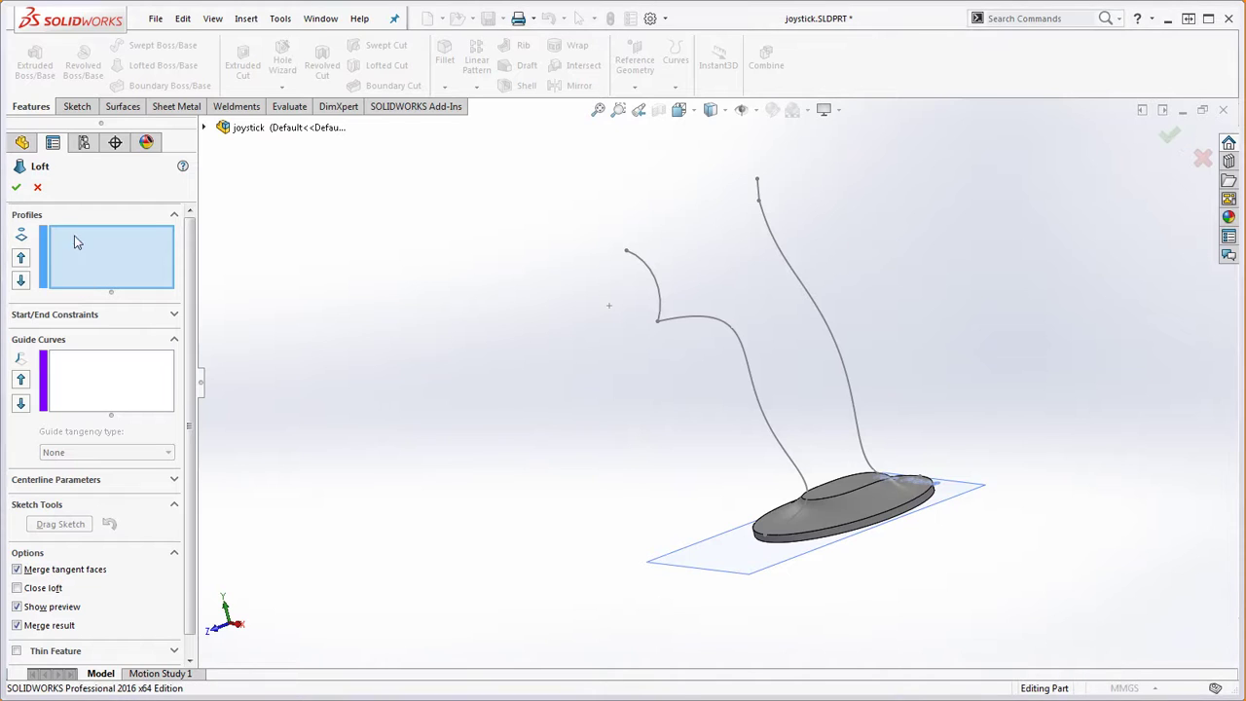
{"action": "left_click", "coordinate": [204, 127]}
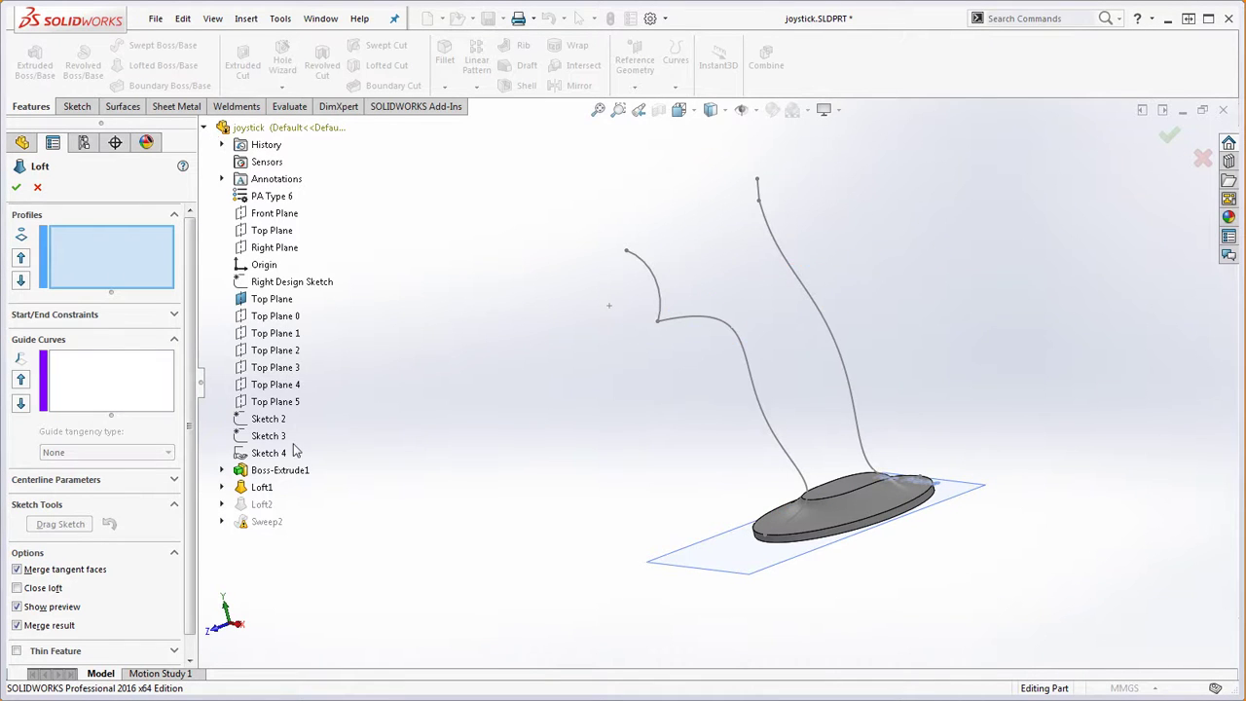
{"action": "left_click", "coordinate": [222, 488]}
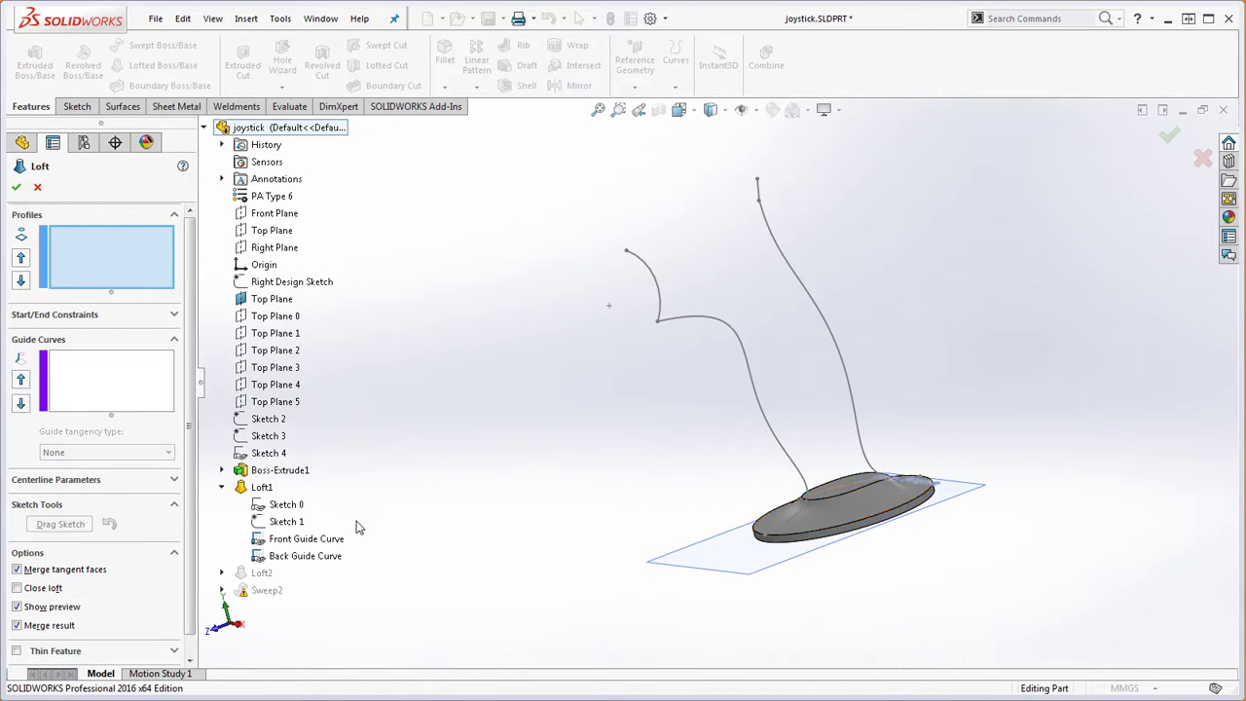
{"action": "left_click", "coordinate": [281, 522]}
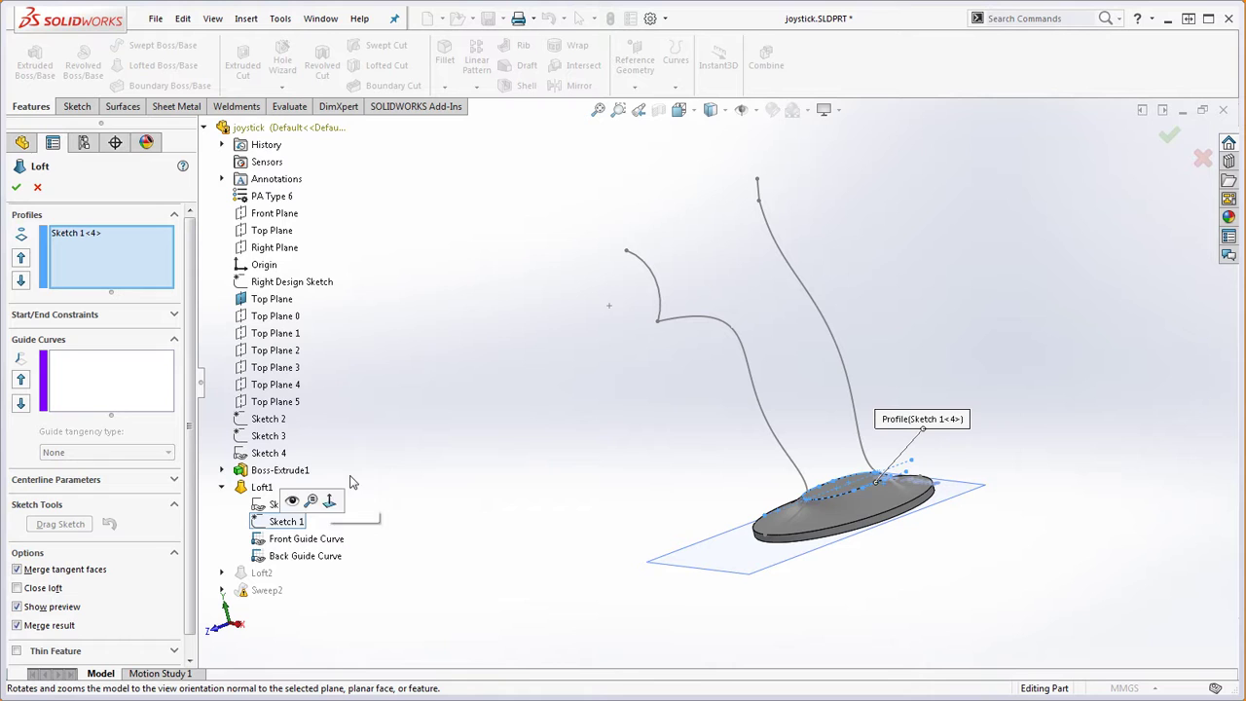
{"action": "left_click", "coordinate": [270, 421]}
{"action": "left_click", "coordinate": [276, 437]}
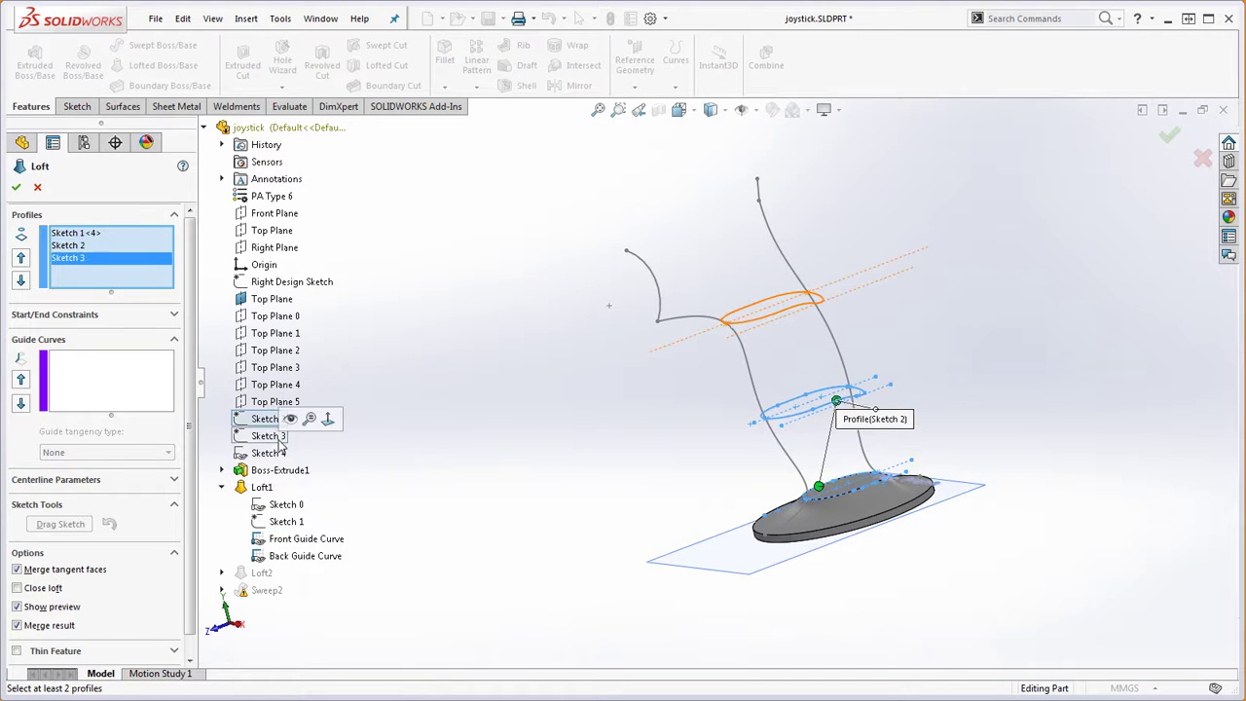
{"action": "left_click", "coordinate": [283, 455]}
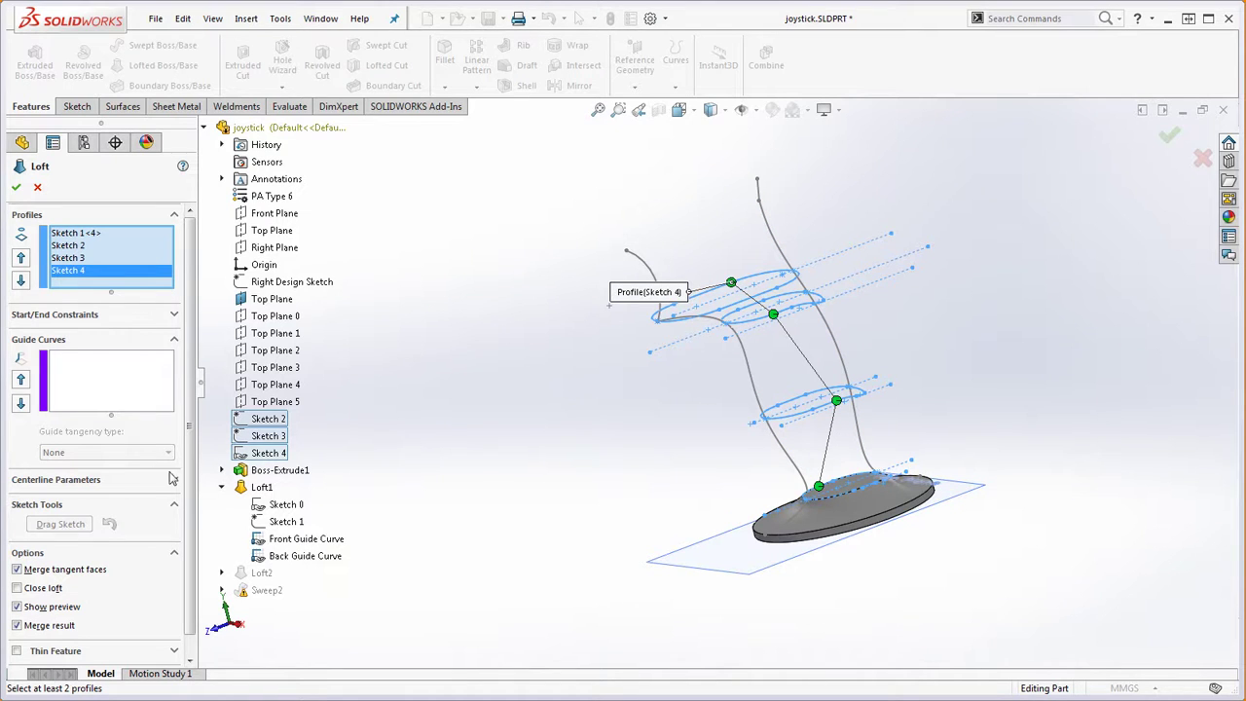
- Add the Front Guide Curve and Back Guide Curve as the loft's guide curves and create the hand loft
{"action": "left_click", "coordinate": [120, 400]}
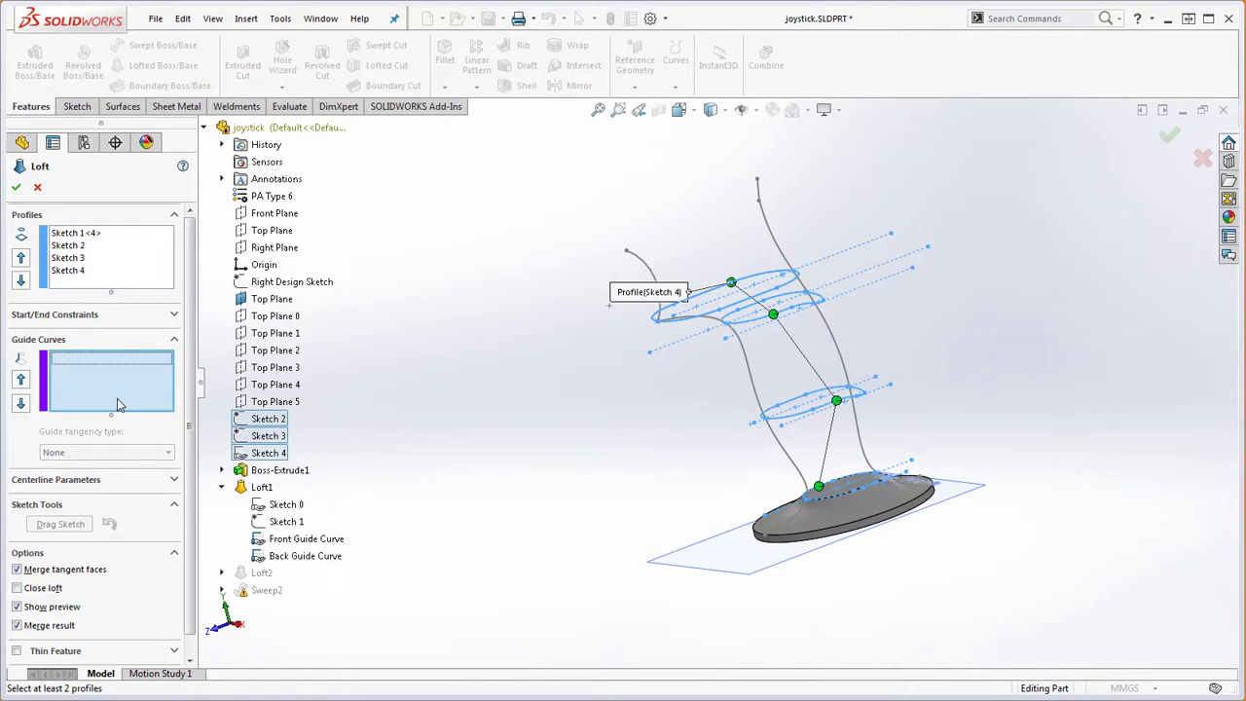
{"action": "left_click", "coordinate": [300, 540]}
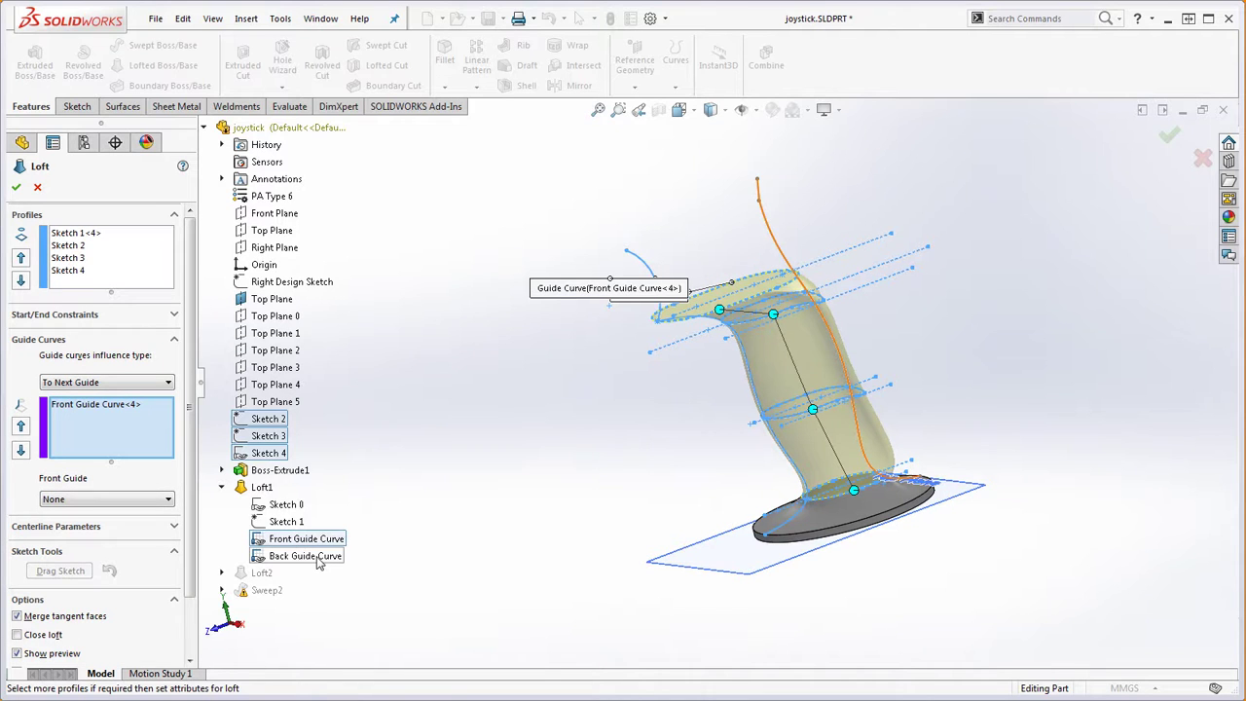
{"action": "left_click", "coordinate": [315, 557]}
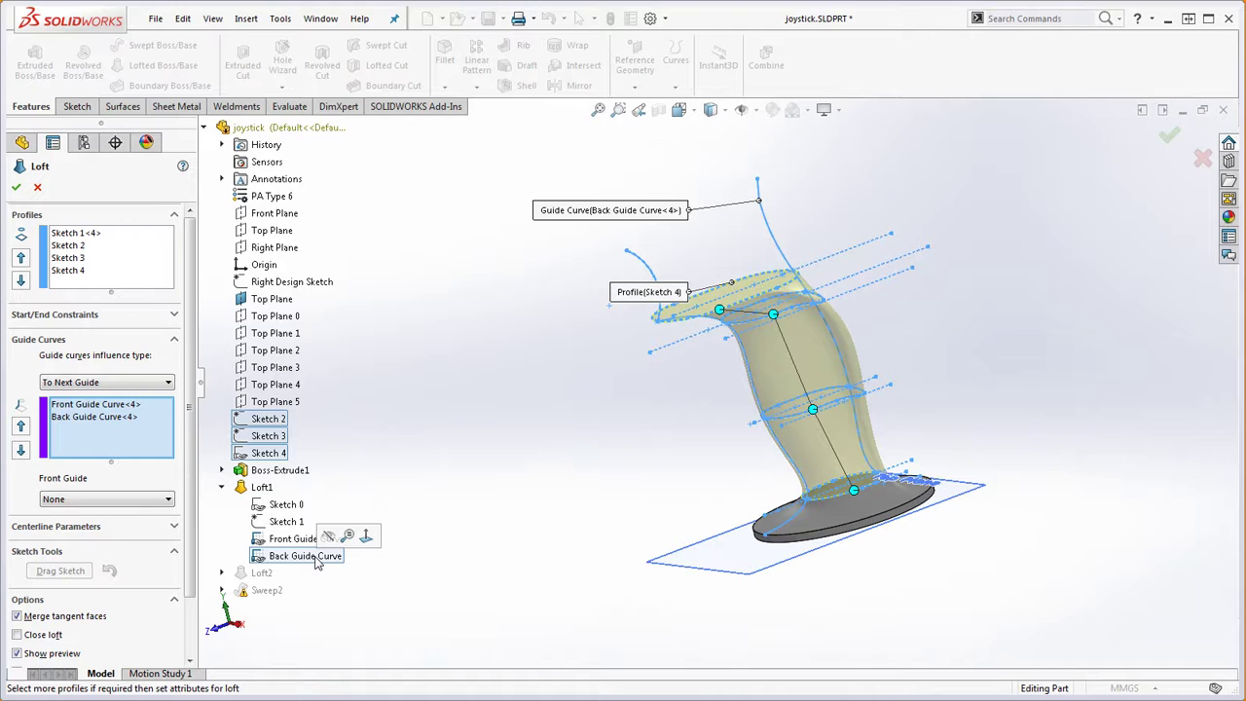
{"action": "left_click", "coordinate": [15, 187]}
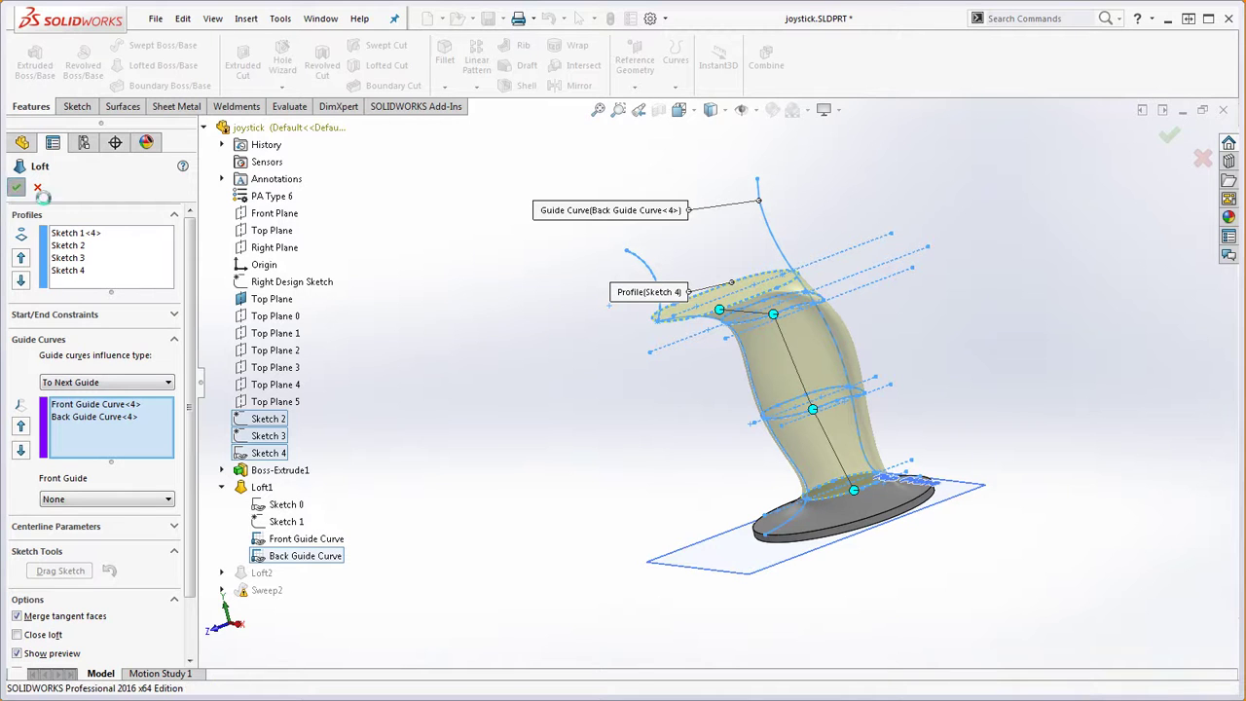
- Check the lofted part's mass and center of mass against Step 11 in the browser's 05-Joy-Stick PDF, then inspect the hand loft in SOLIDWORKS
{"action": "left_click", "coordinate": [289, 107]}
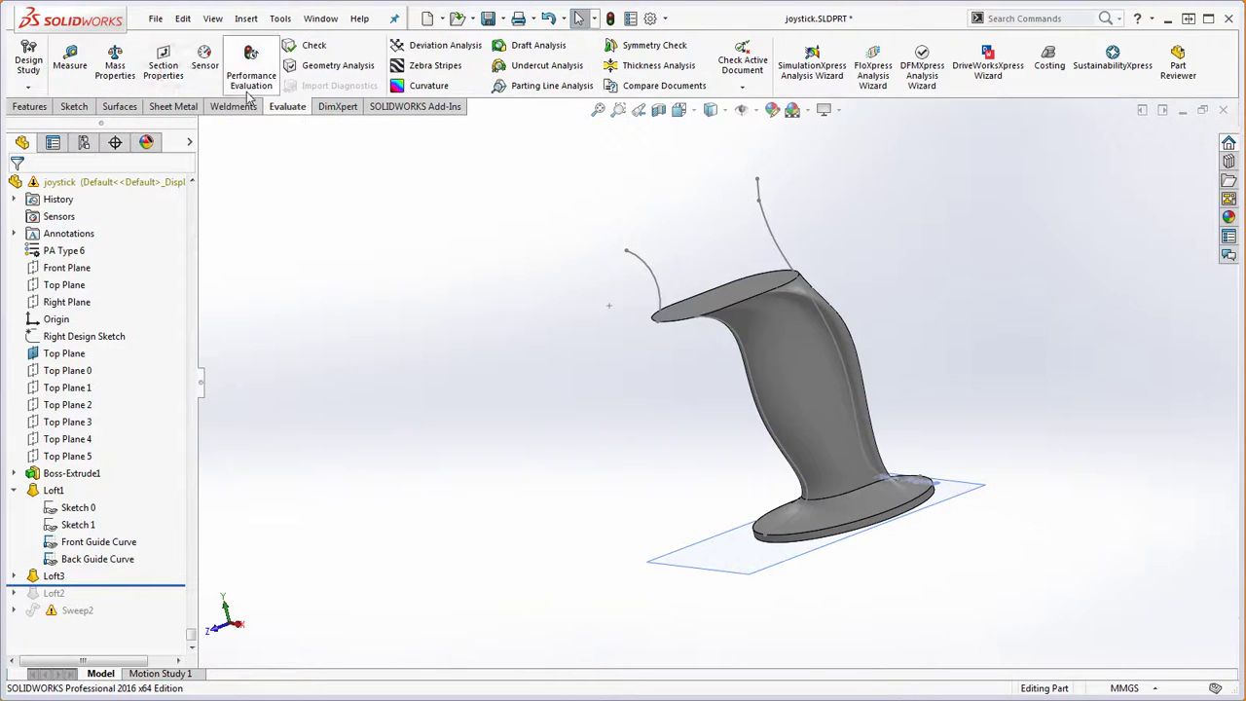
{"action": "left_click", "coordinate": [115, 64]}
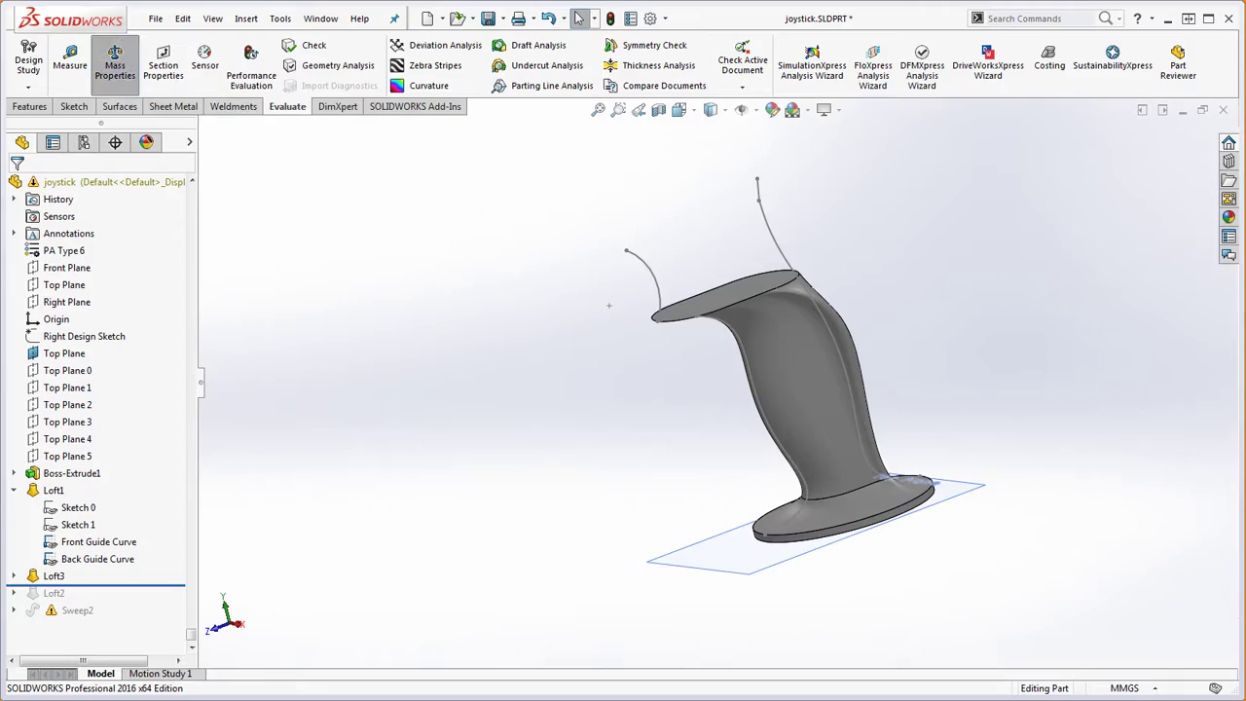
{"action": "left_click_drag", "start_coordinate": [1245, 107], "coordinate": [1195, 30]}
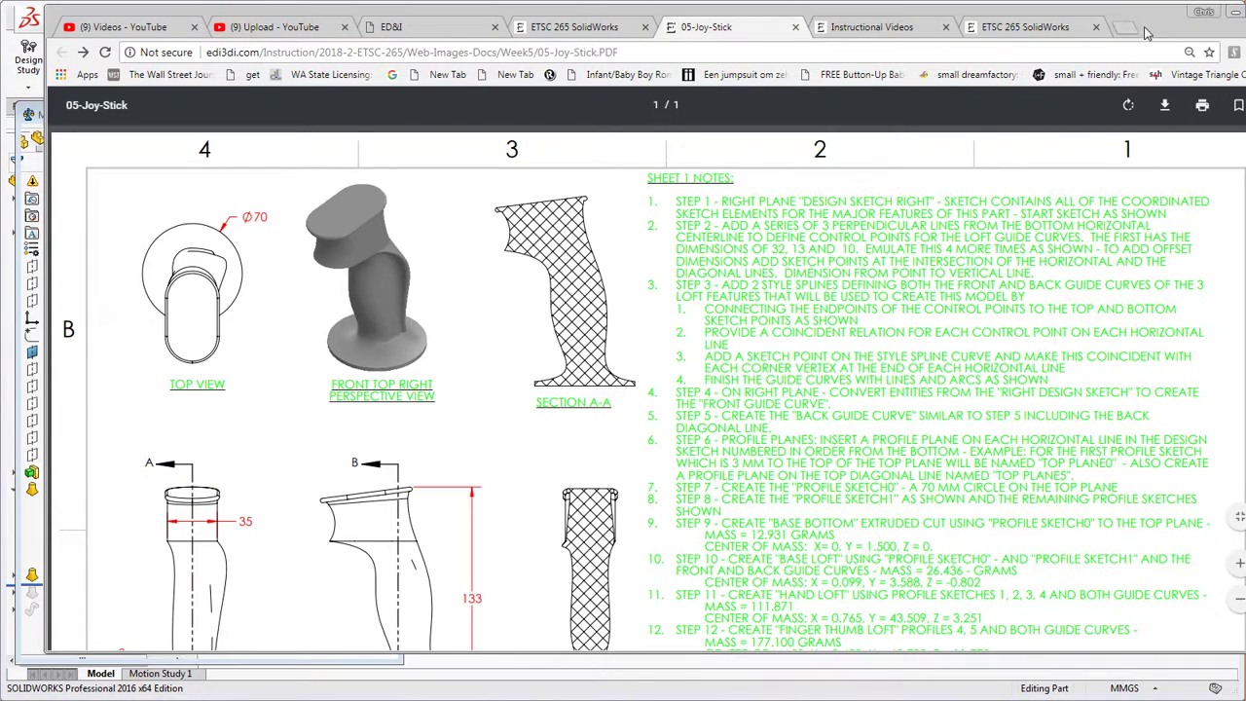
{"action": "left_click_drag", "start_coordinate": [1149, 32], "coordinate": [1245, 195]}
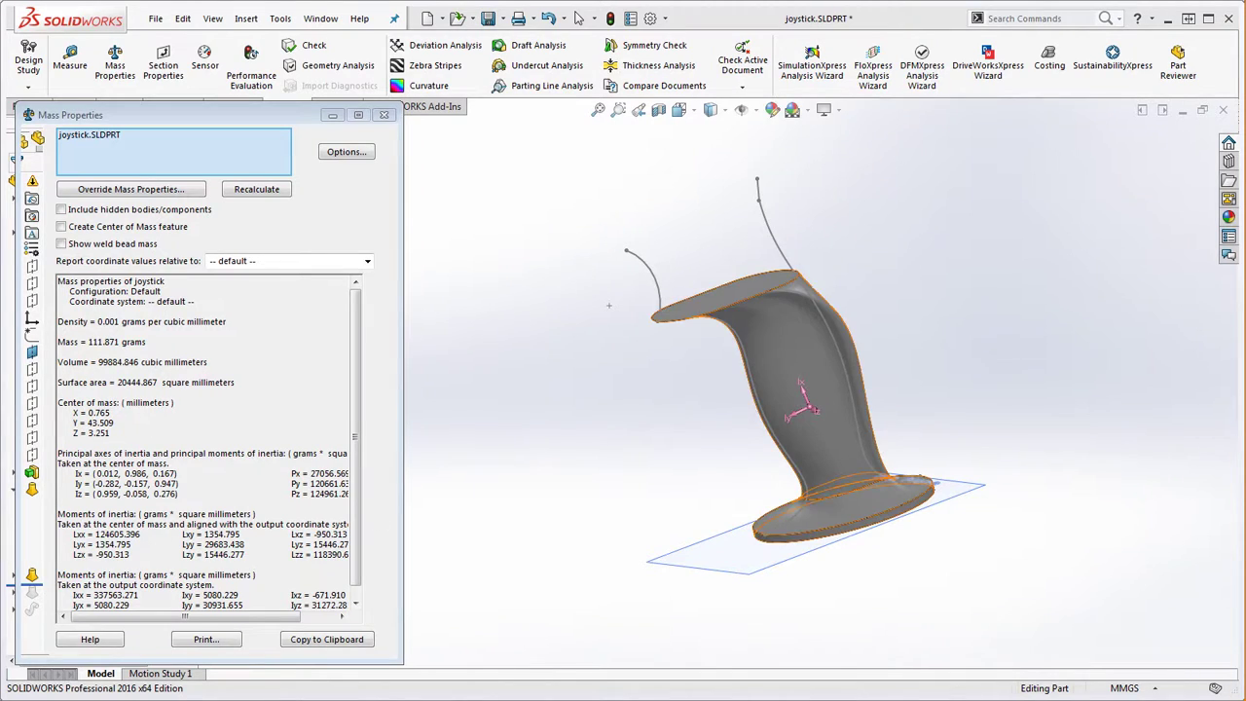
{"action": "left_click_drag", "start_coordinate": [1245, 195], "coordinate": [1179, 74]}
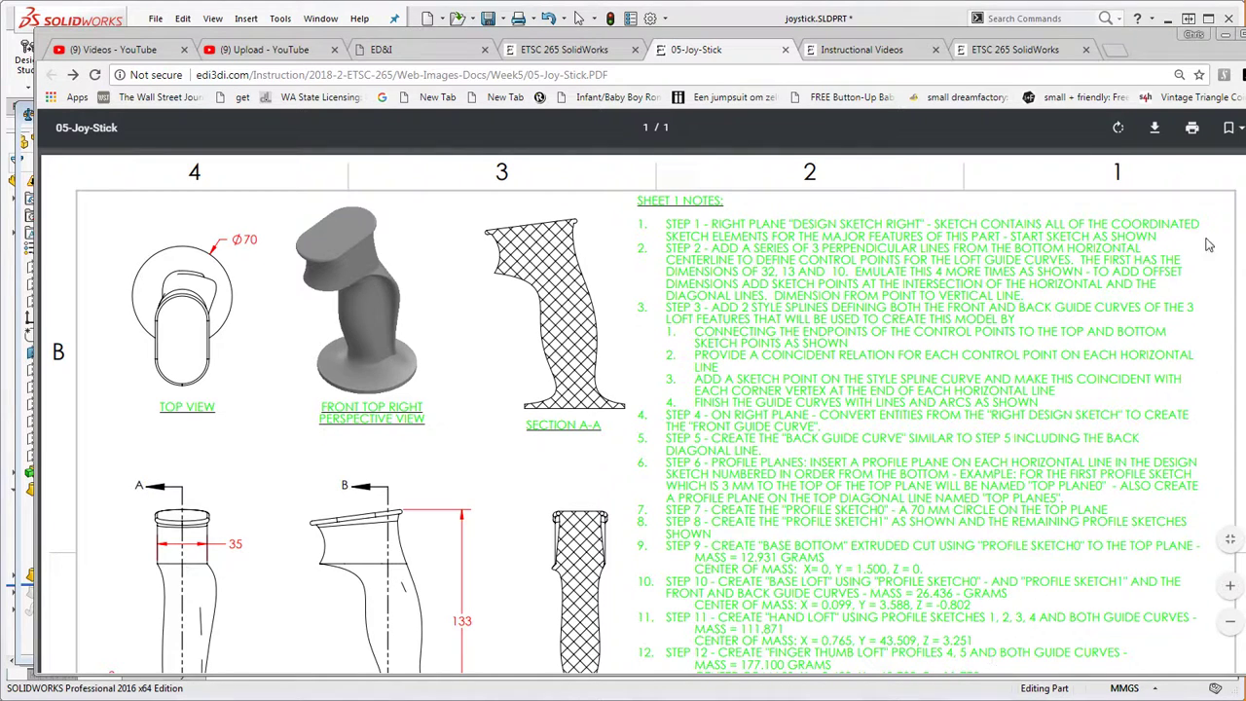
{"action": "left_click_drag", "start_coordinate": [1141, 61], "coordinate": [1245, 88]}
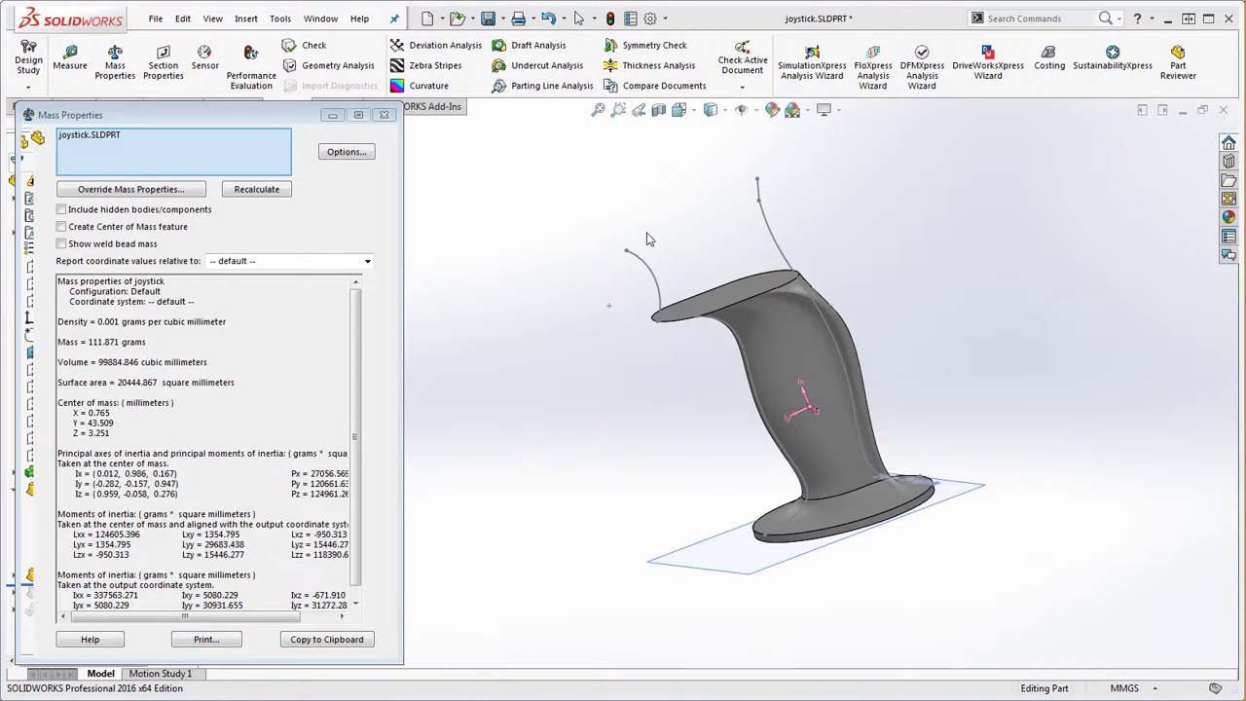
{"action": "left_click", "coordinate": [387, 117]}
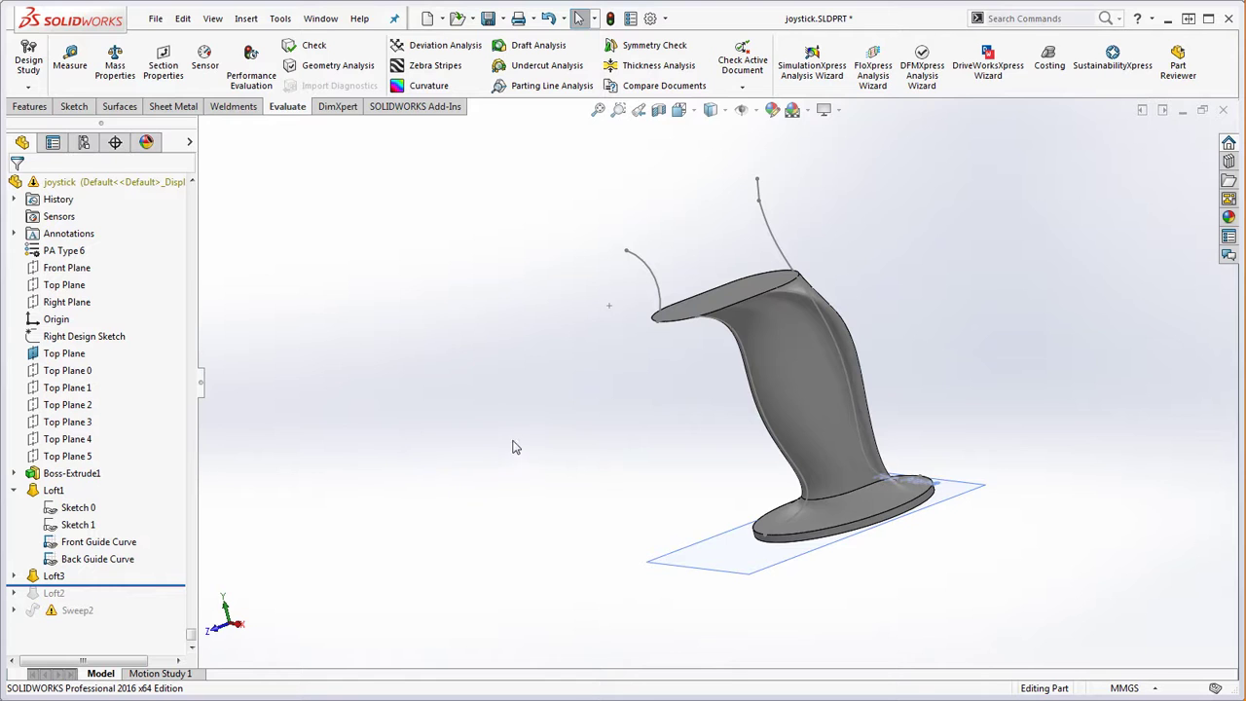
{"action": "middle_click_drag", "start_coordinate": [559, 448], "coordinate": [607, 479]}
{"action": "scroll", "coordinate": [881, 371], "scroll_direction": "down", "scroll_amount": 1}
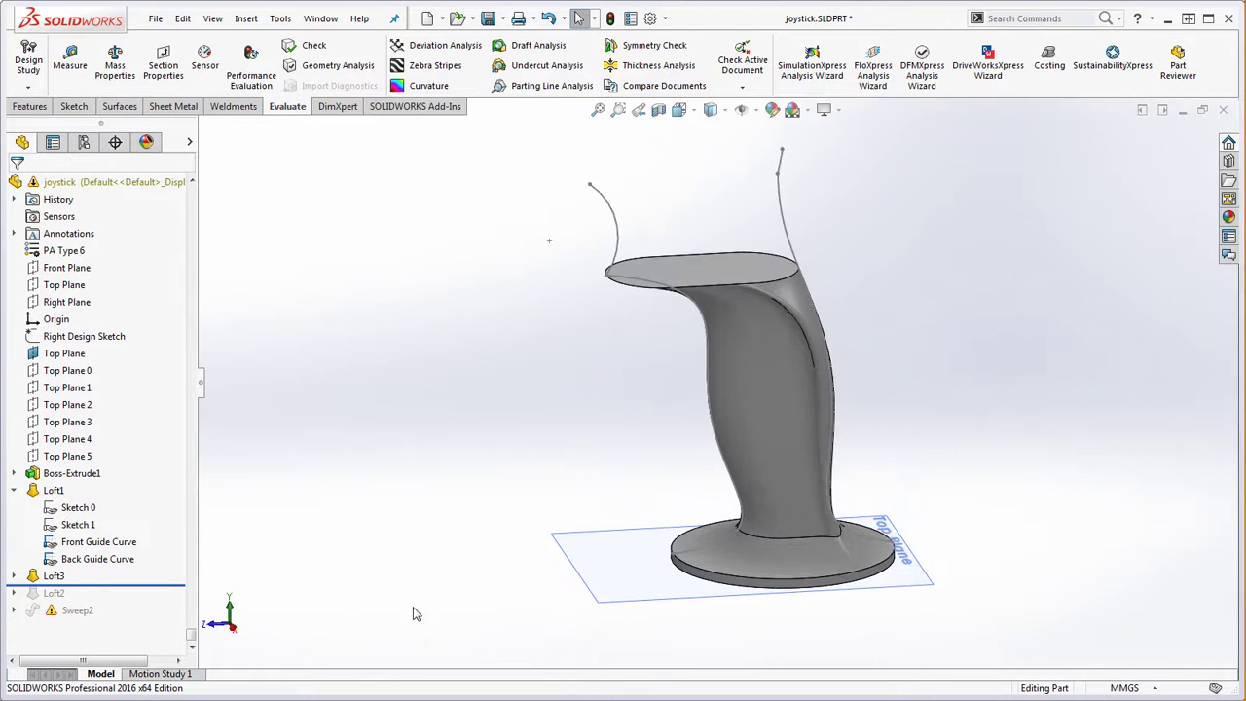